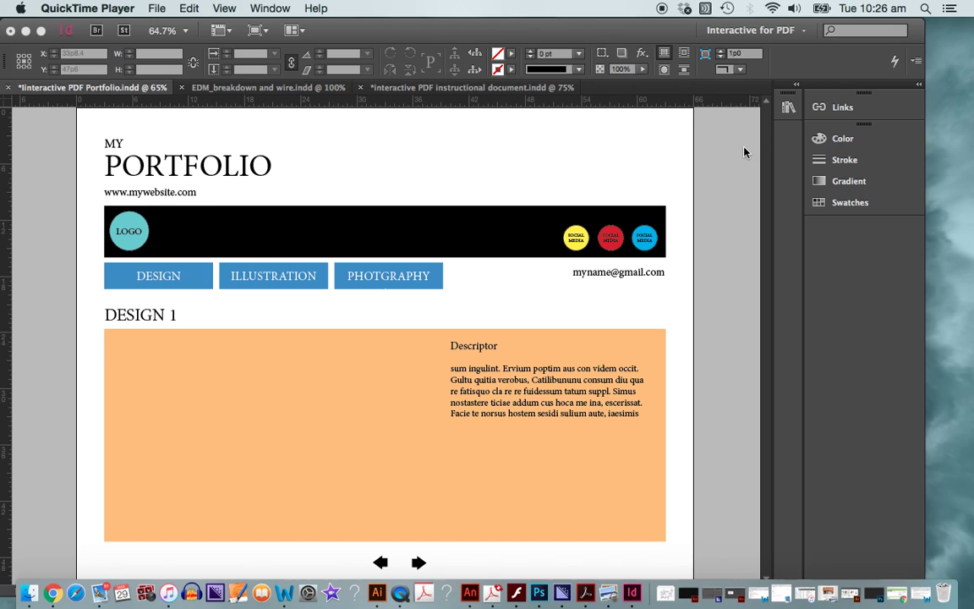
# - Bring the portfolio document forward and open A-Master to view its header and DESIGN, ILLUSTRATION, PHOTGRAPHY buttons
pyautogui.click(282, 12)
pyautogui.click(498, 185)
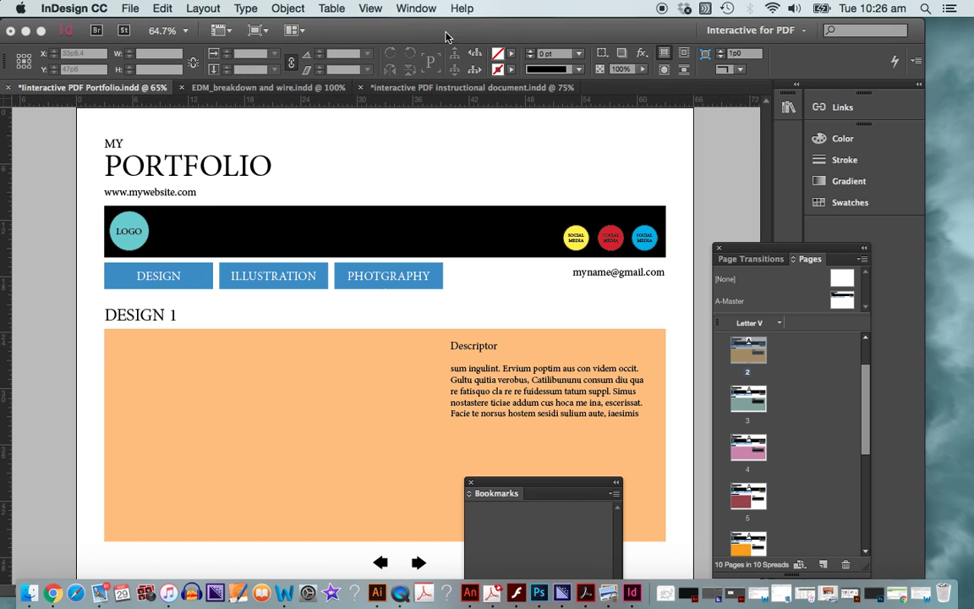
pyautogui.moveTo(774, 252); pyautogui.dragTo(759, 193)
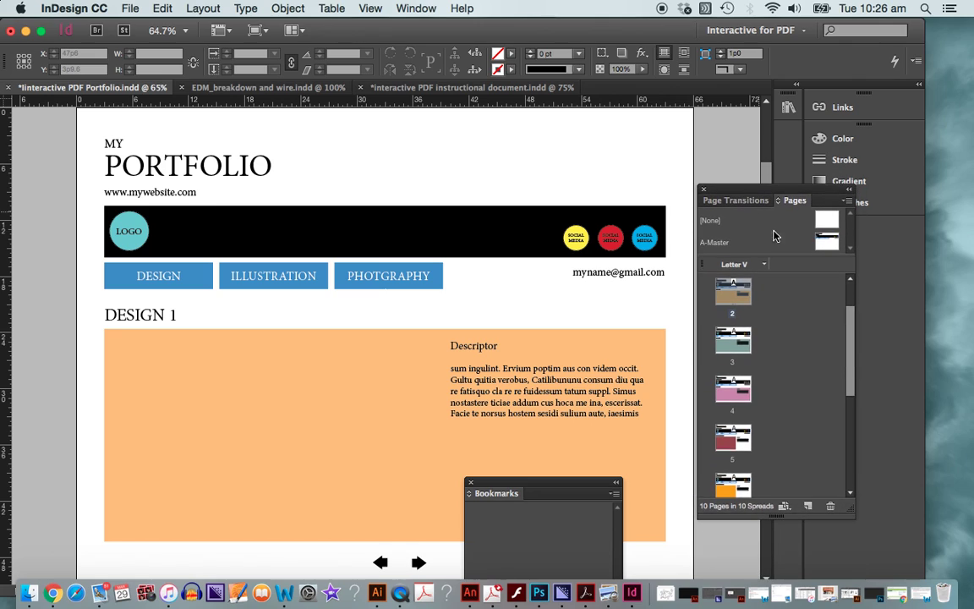
pyautogui.click(850, 278)
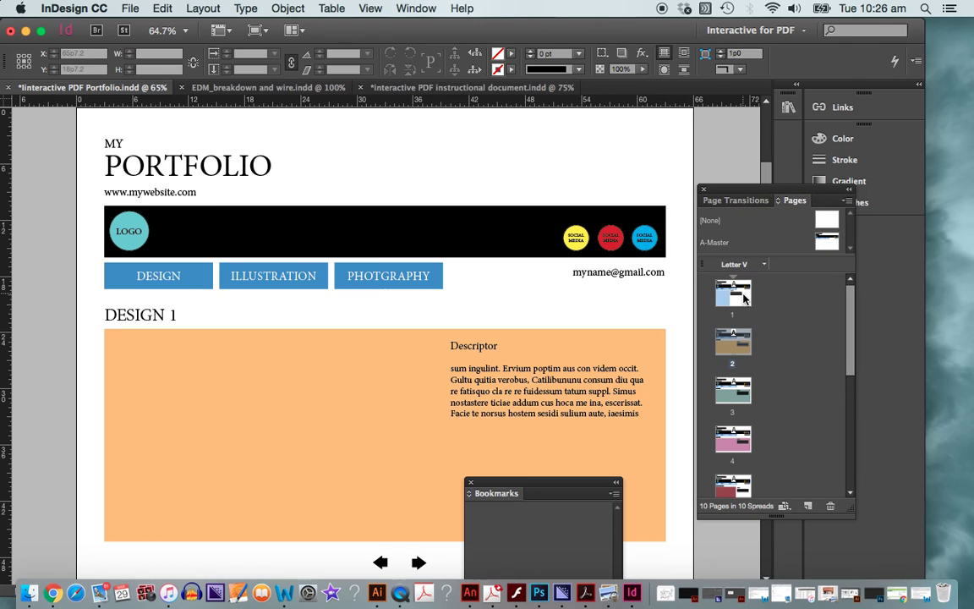
pyautogui.doubleClick(828, 246)
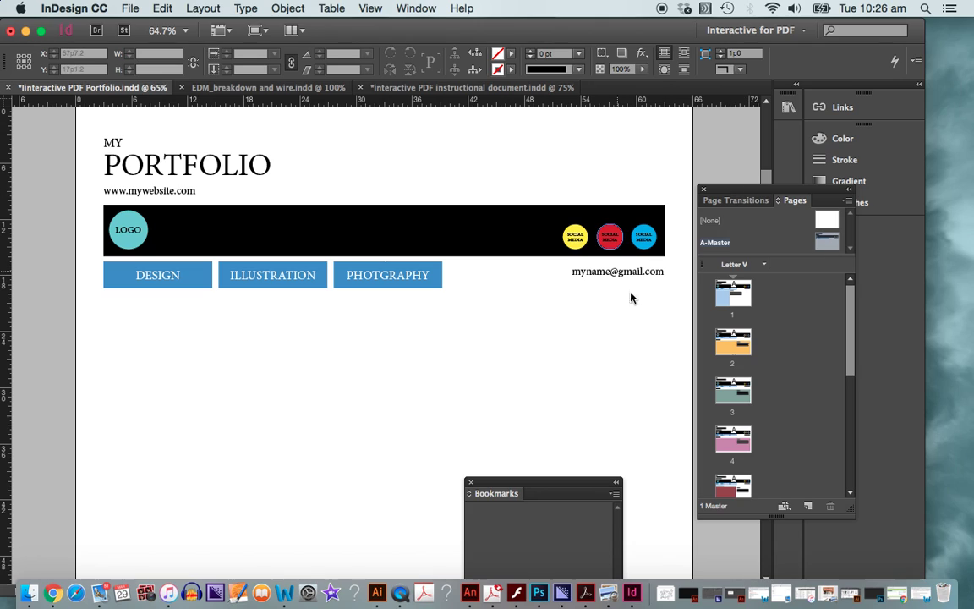
pyautogui.click(642, 204)
pyautogui.click(641, 200)
# - Review pages 1–4: the Introduction page and DESIGN 1, DESIGN 2, DESIGN 3
pyautogui.doubleClick(734, 296)
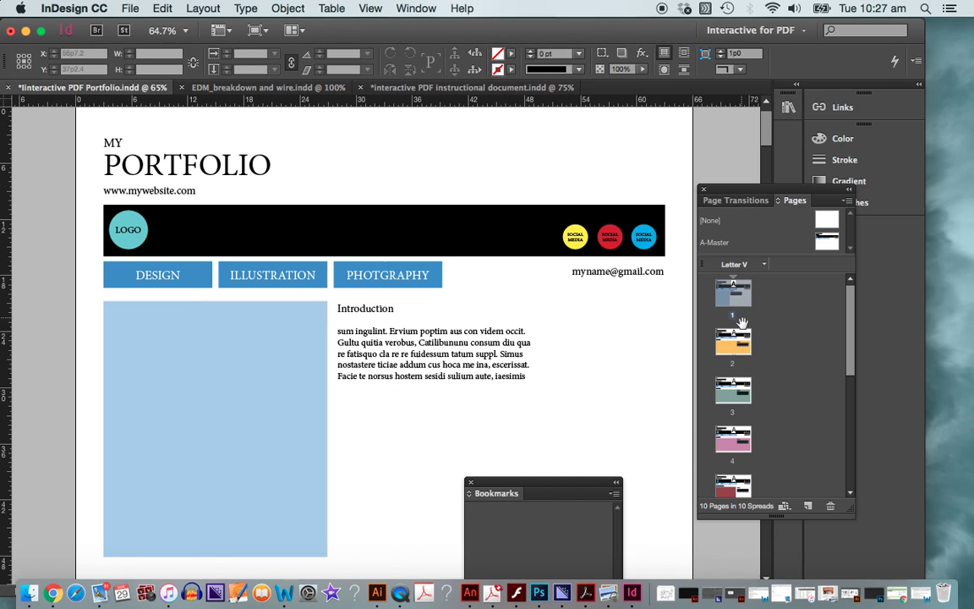
pyautogui.doubleClick(739, 353)
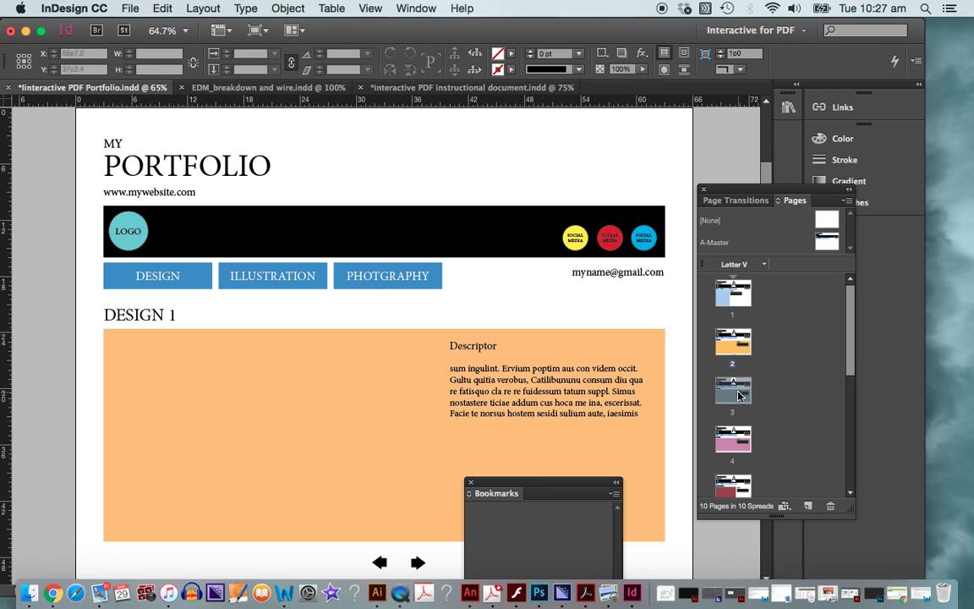
pyautogui.doubleClick(736, 342)
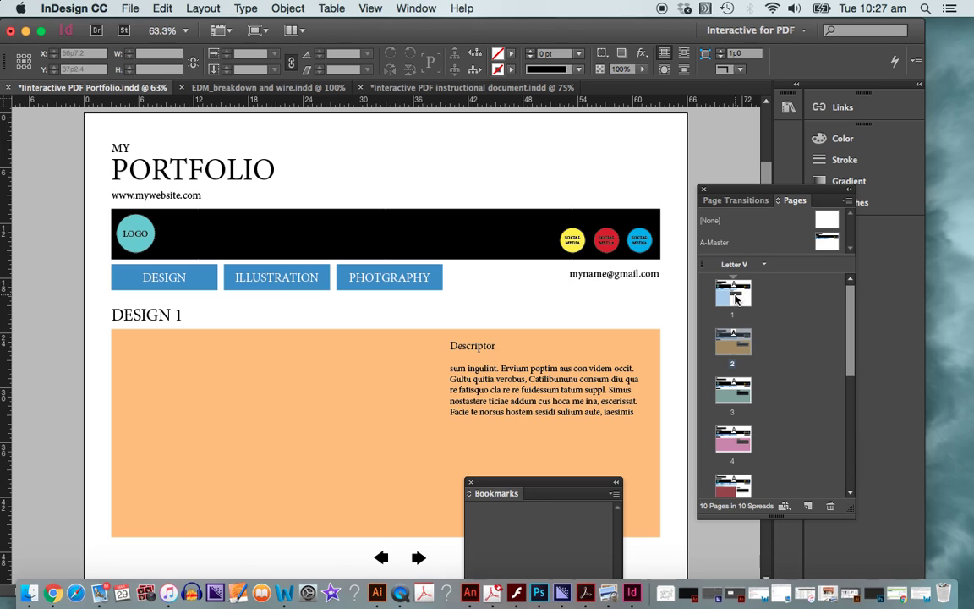
pyautogui.doubleClick(735, 297)
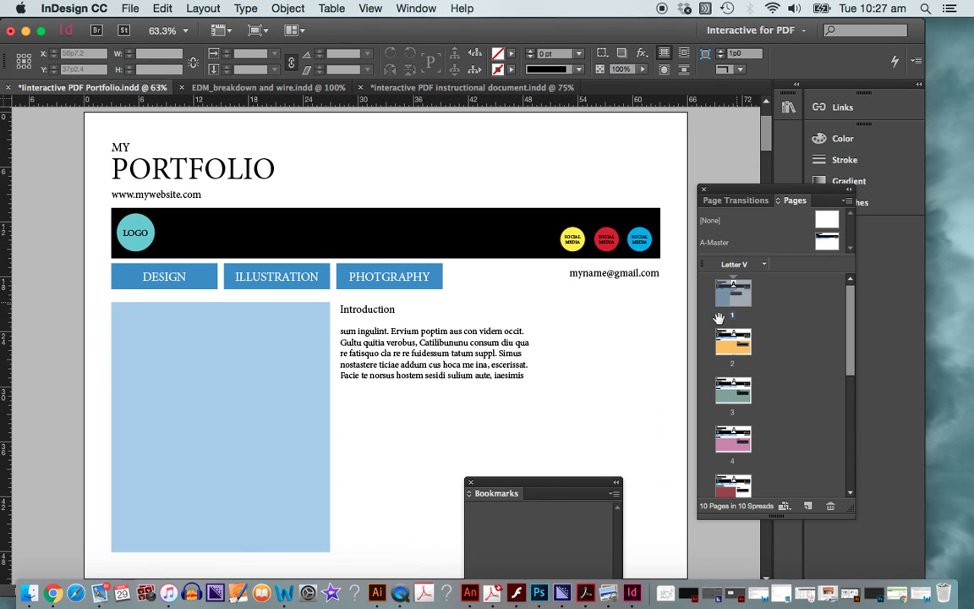
pyautogui.moveTo(524, 482); pyautogui.dragTo(595, 545)
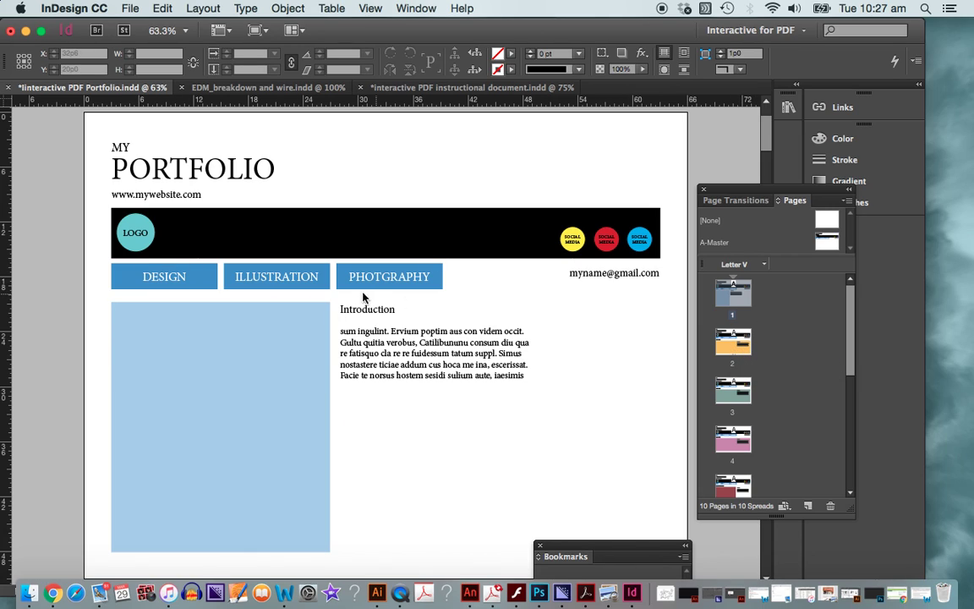
pyautogui.doubleClick(732, 348)
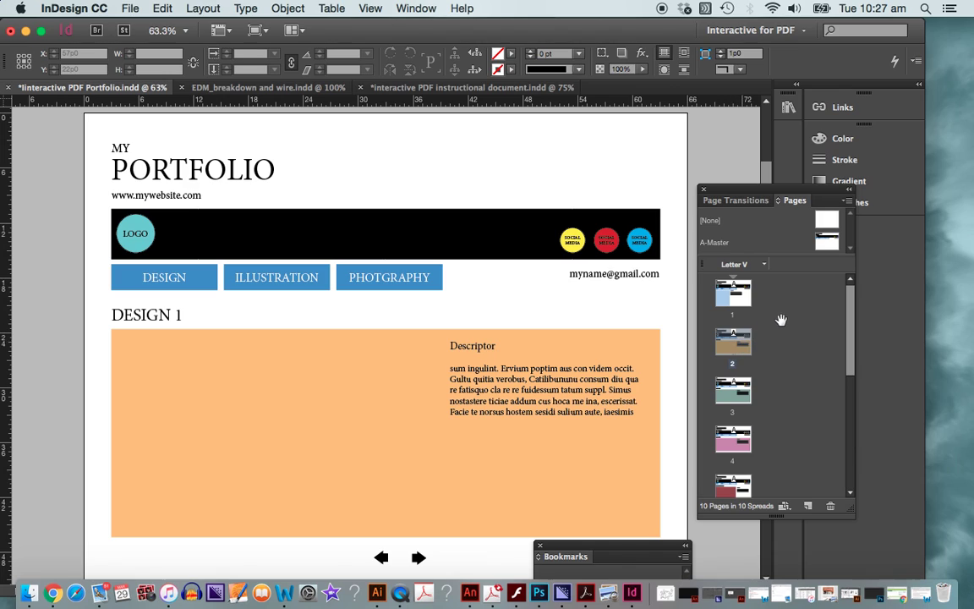
pyautogui.doubleClick(732, 398)
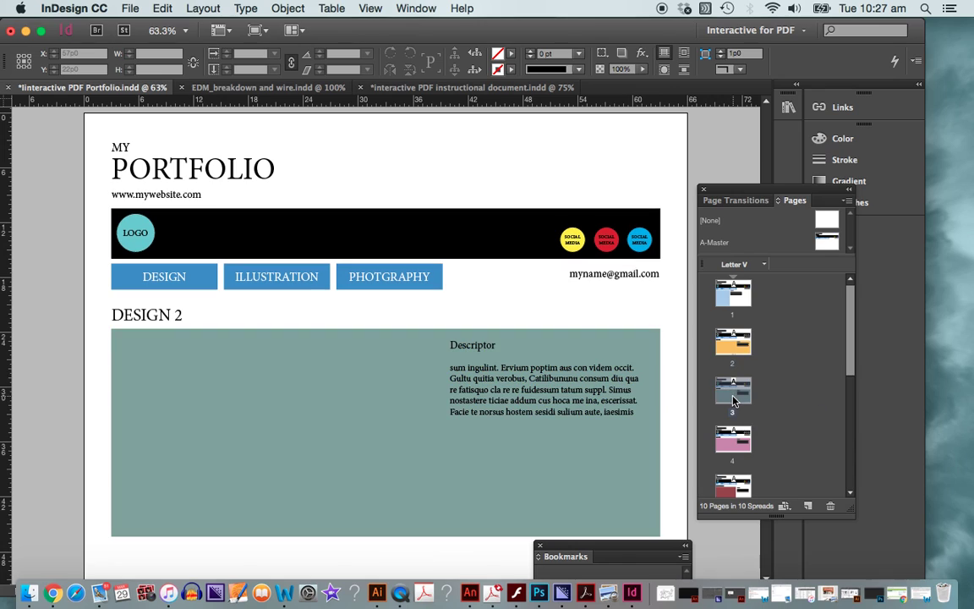
pyautogui.doubleClick(732, 441)
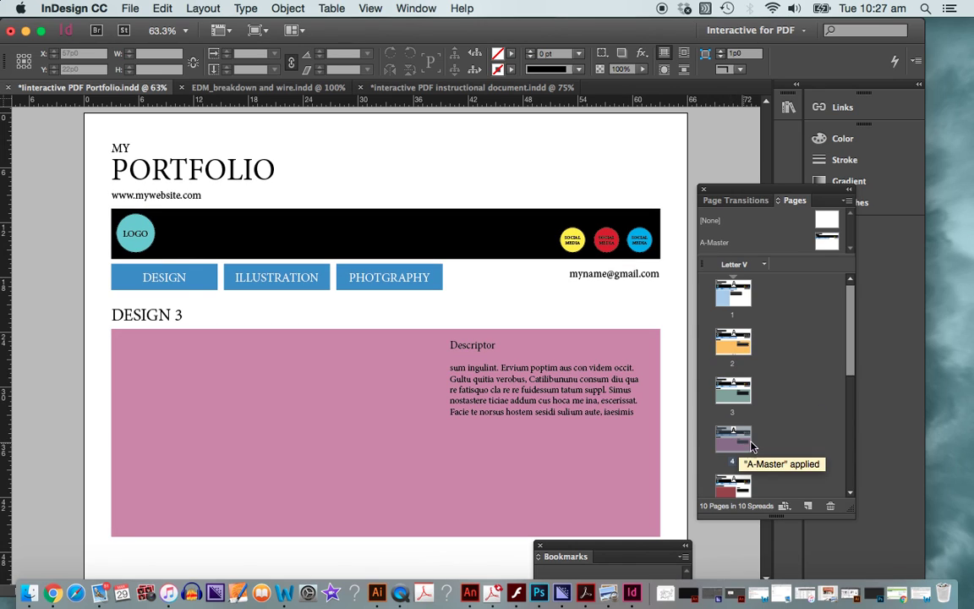
pyautogui.doubleClick(737, 344)
pyautogui.doubleClick(734, 396)
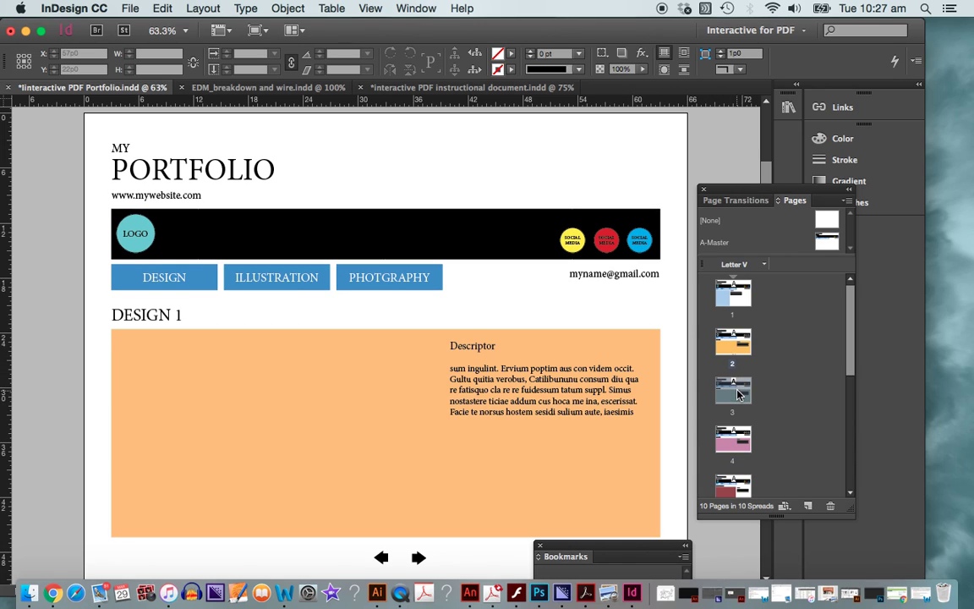
pyautogui.doubleClick(733, 438)
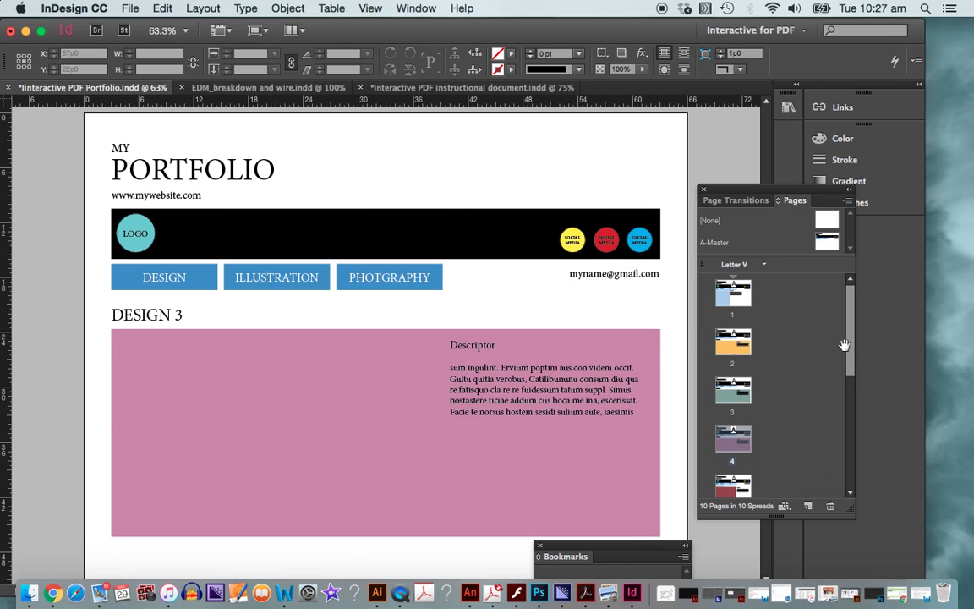
# - Review pages 5–7, ILLUSTRATION 1 through ILLUSTRATION 3
pyautogui.scroll(-5, 852, 334)
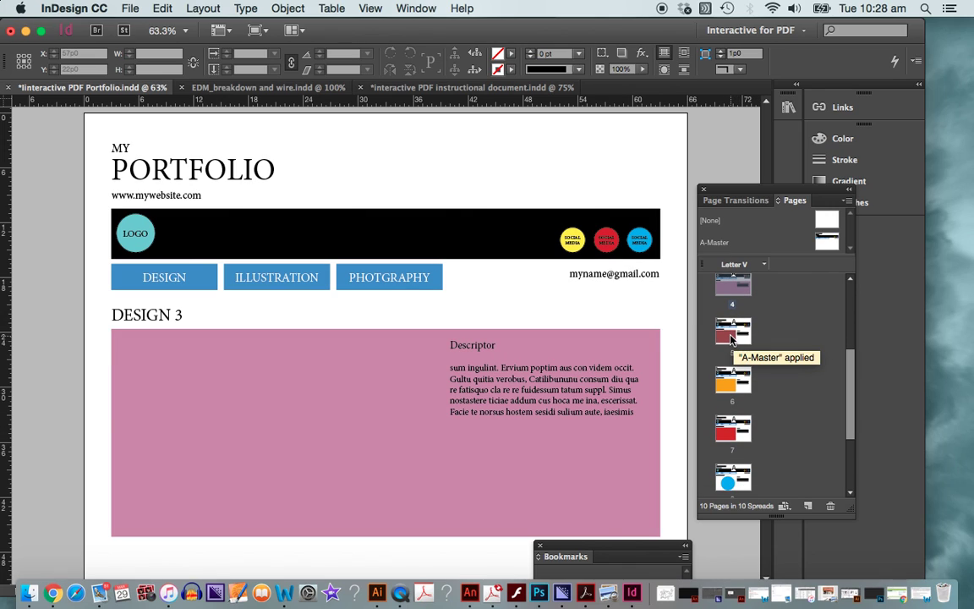
pyautogui.click(731, 334)
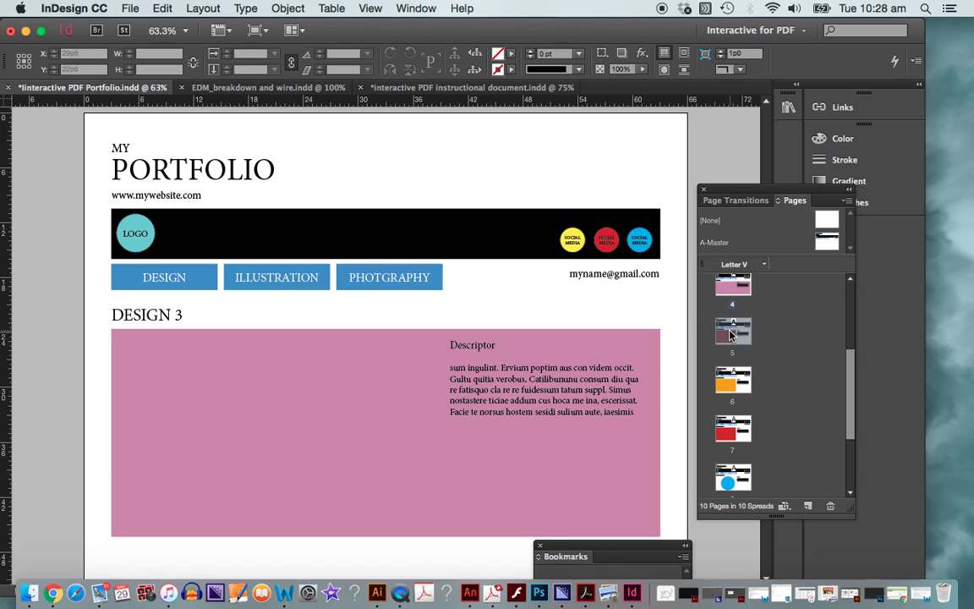
pyautogui.doubleClick(731, 335)
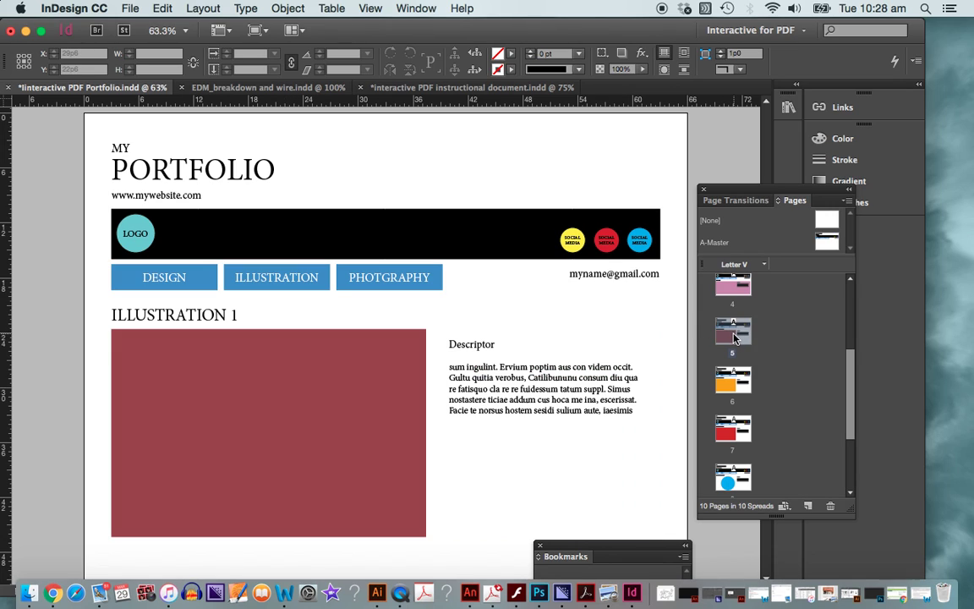
pyautogui.doubleClick(734, 383)
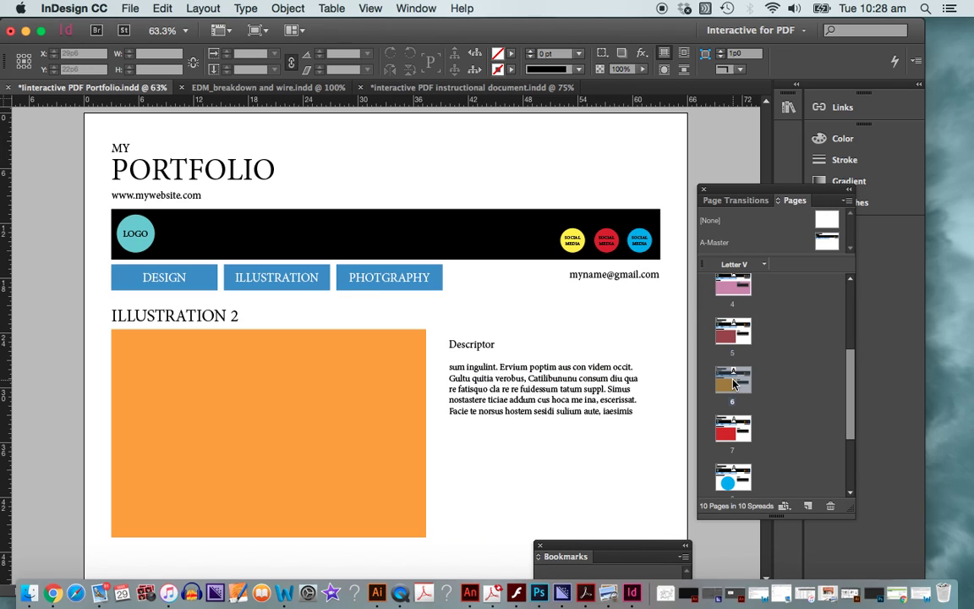
pyautogui.doubleClick(733, 430)
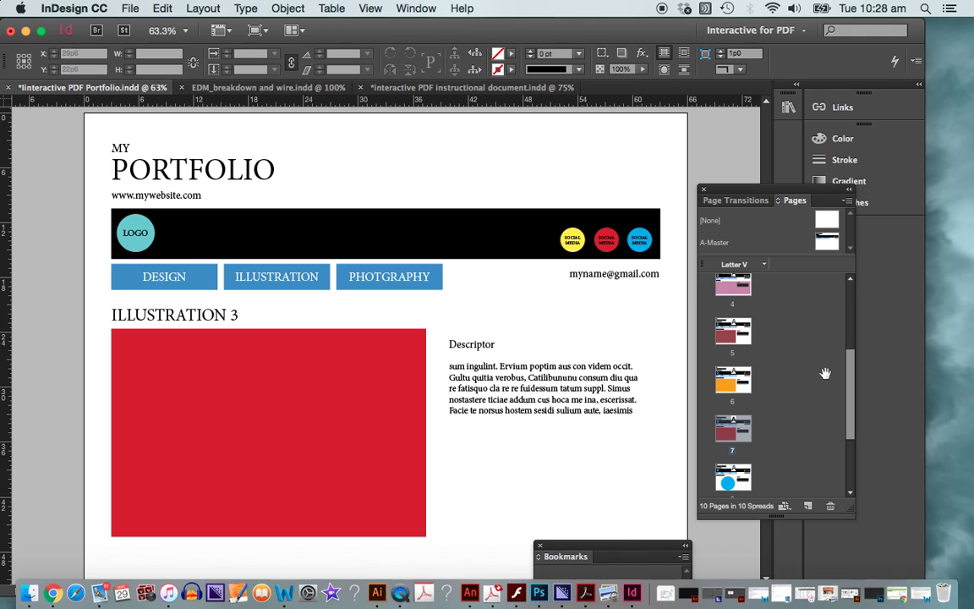
# - Review pages 8–10 (PHOTOGRAPHY 1–3), then reopen the A-Master page
pyautogui.moveTo(848, 374); pyautogui.dragTo(844, 431)
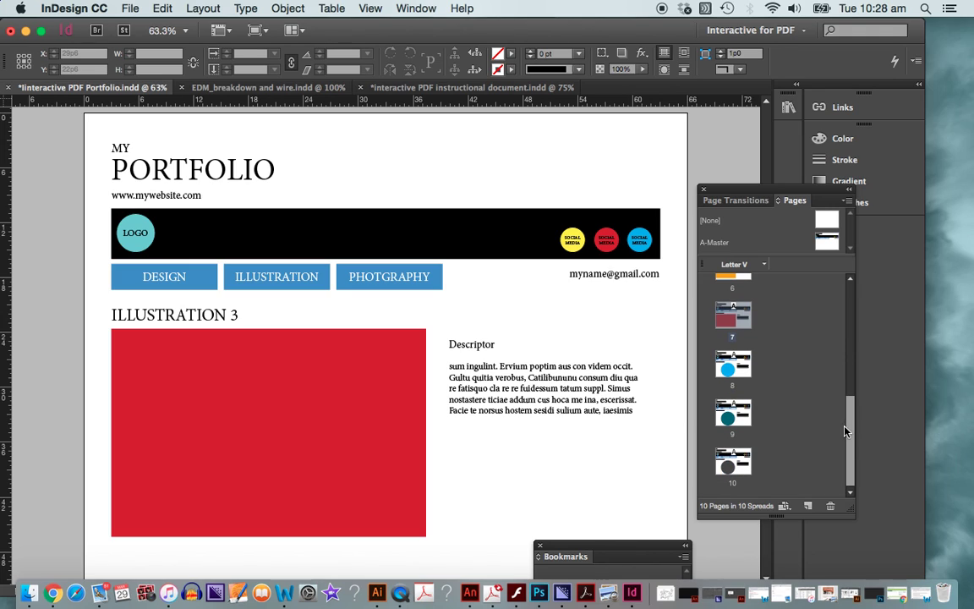
pyautogui.click(734, 369)
pyautogui.doubleClick(734, 371)
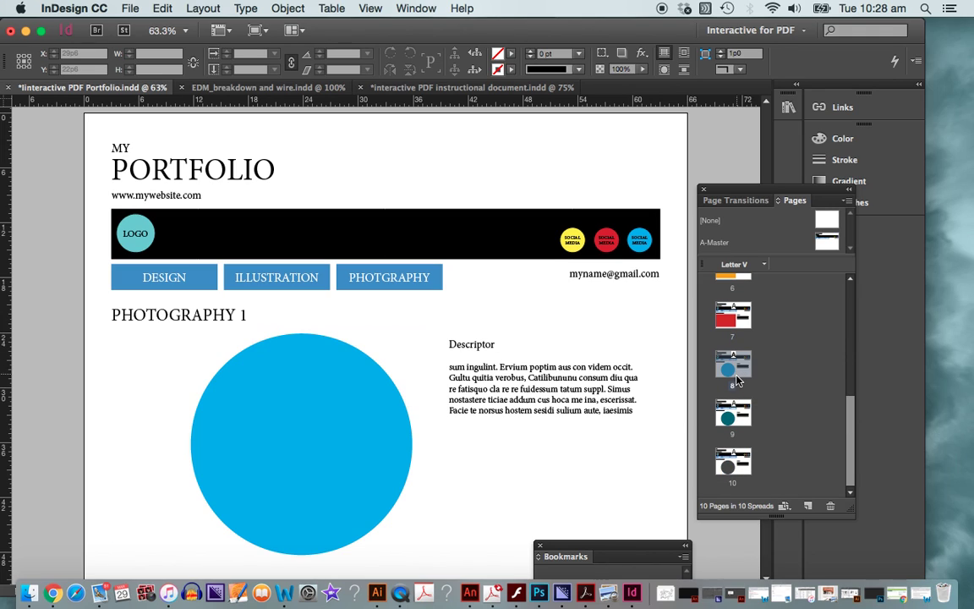
pyautogui.doubleClick(735, 427)
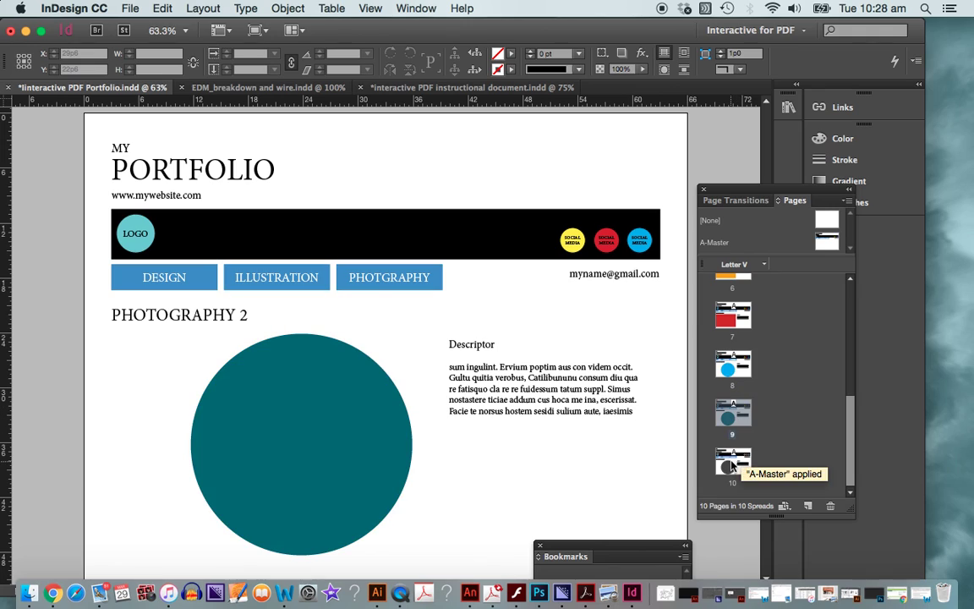
pyautogui.doubleClick(733, 461)
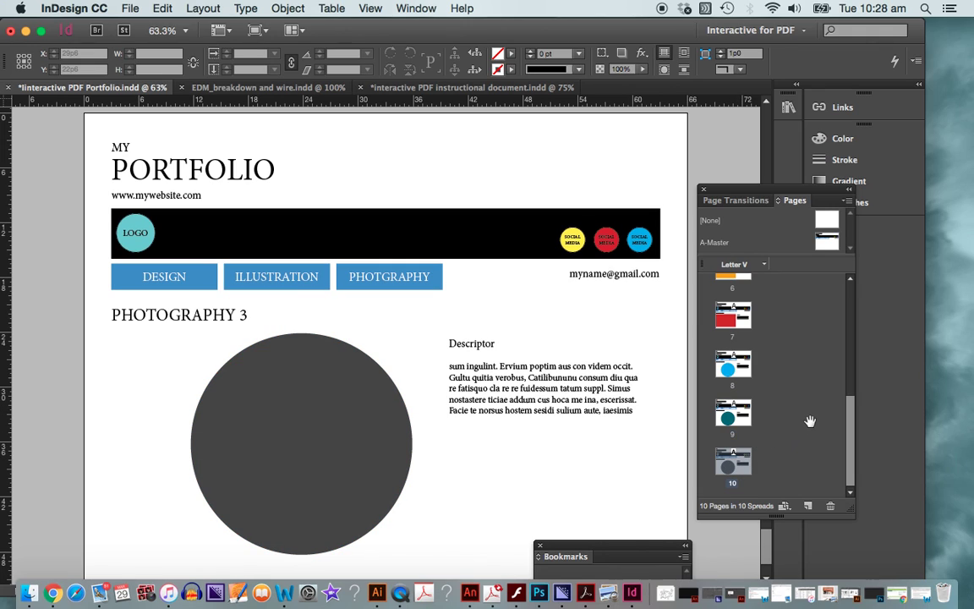
pyautogui.doubleClick(827, 243)
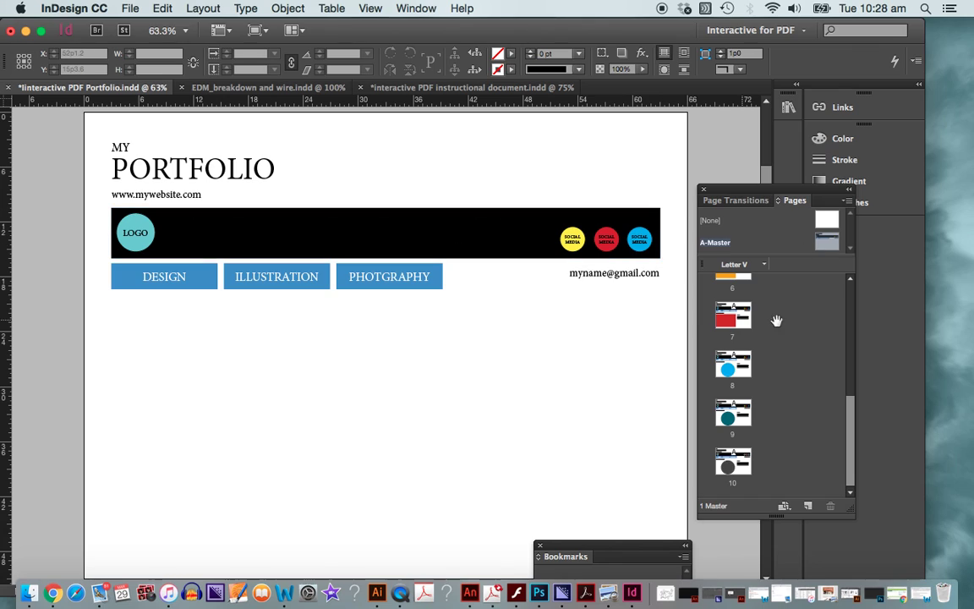
pyautogui.moveTo(852, 405); pyautogui.dragTo(857, 256)
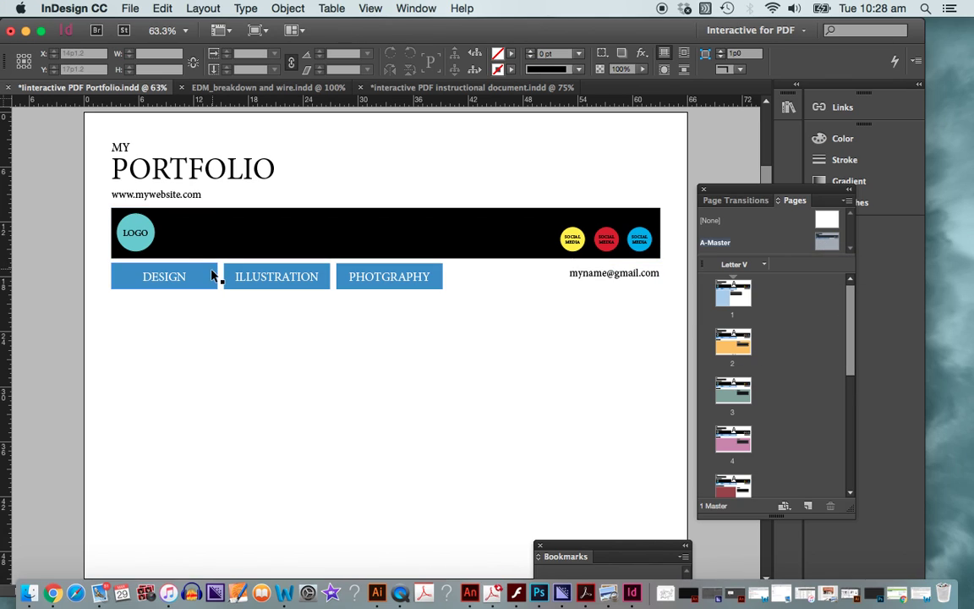
# - Convert the DESIGN nav box on A-Master into a button (Button 10) via Interactive > Convert to Button
pyautogui.click(292, 277)
pyautogui.click(402, 281)
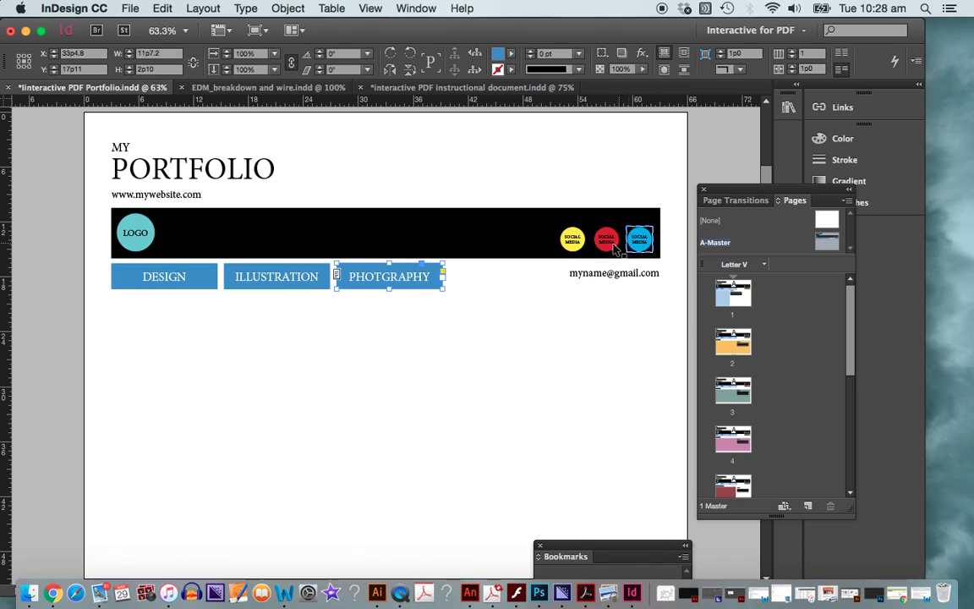
pyautogui.click(144, 276)
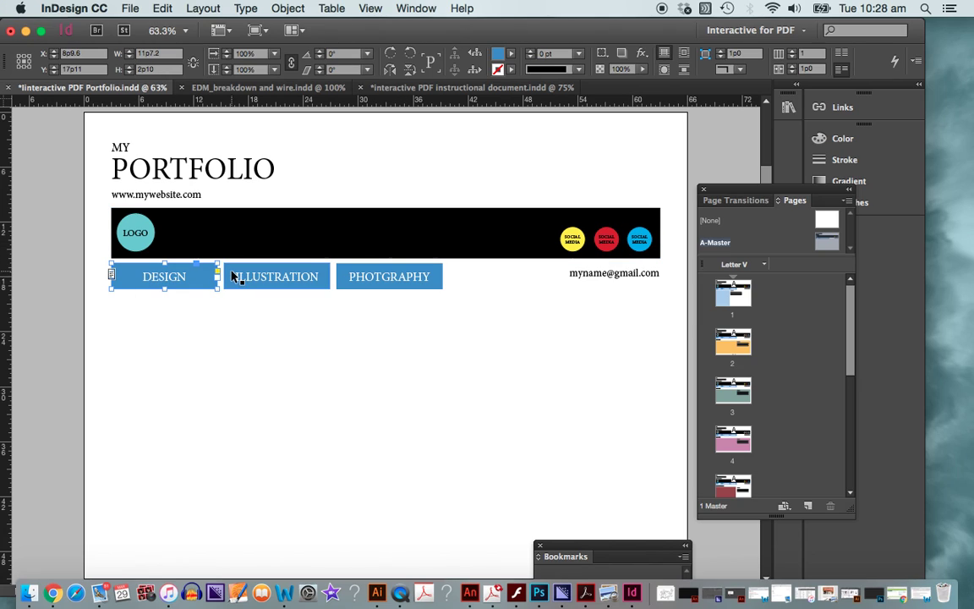
pyautogui.click(237, 276)
pyautogui.click(124, 282)
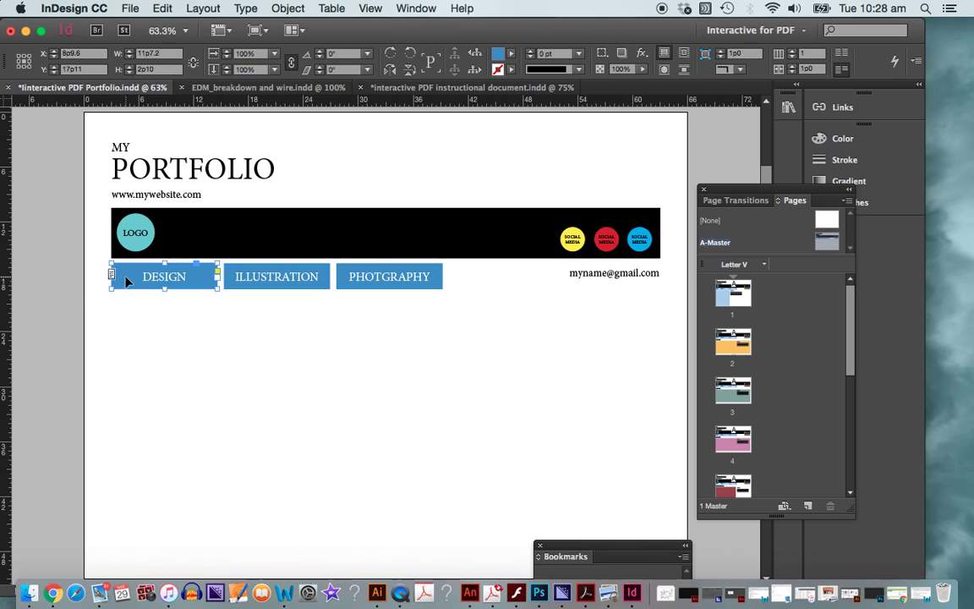
pyautogui.rightClick(127, 283)
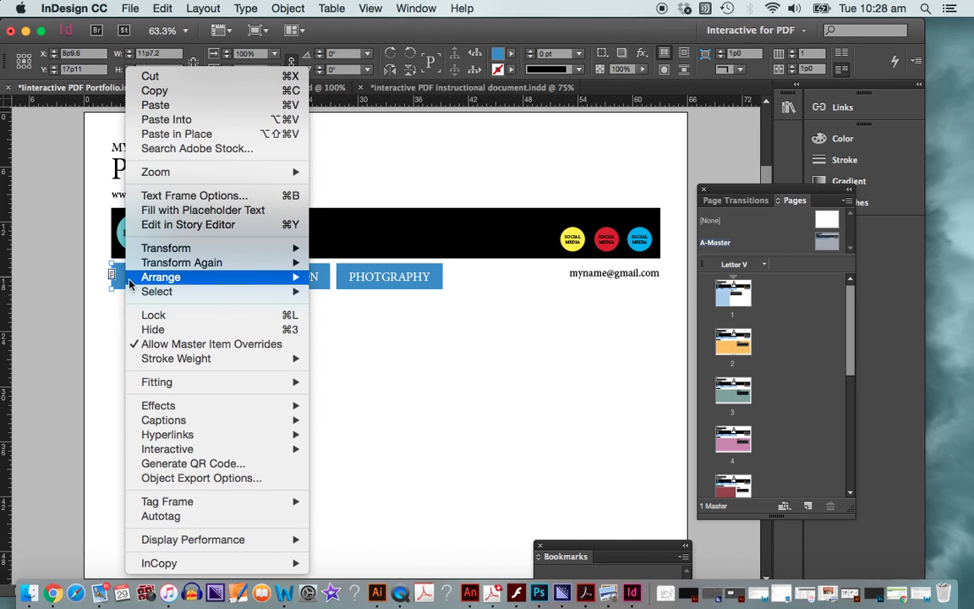
pyautogui.moveTo(130, 283)
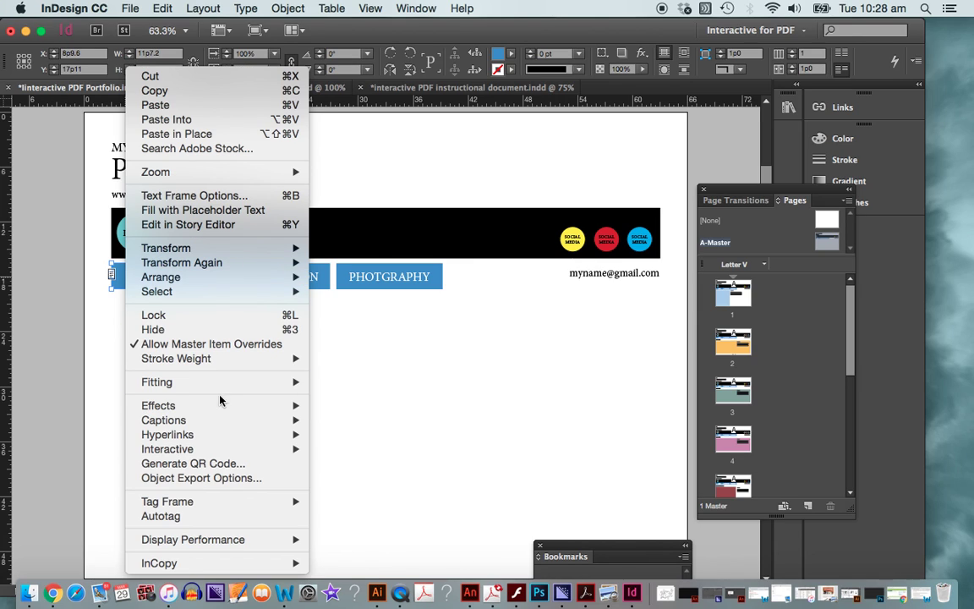
pyautogui.moveTo(192, 453)
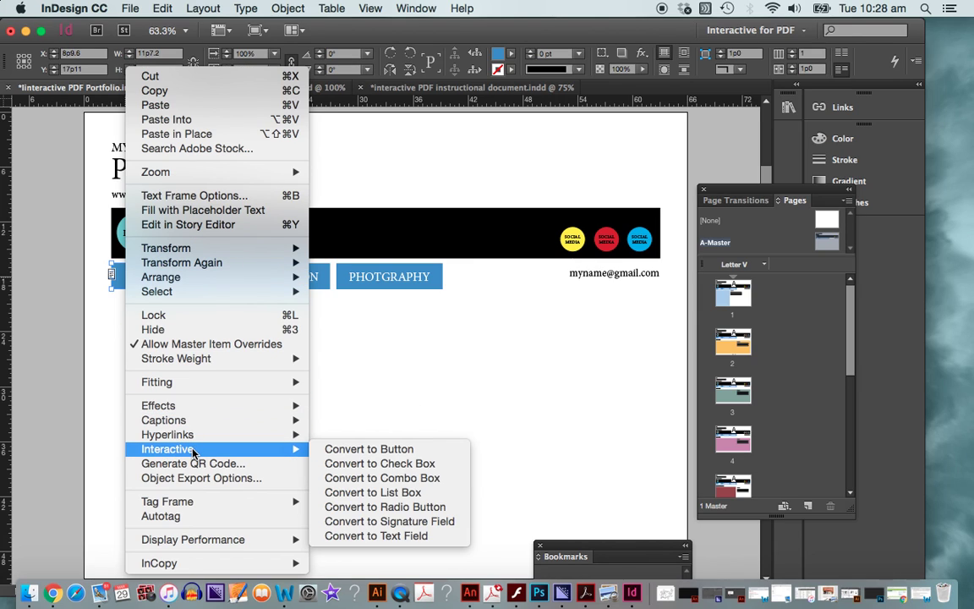
pyautogui.click(377, 449)
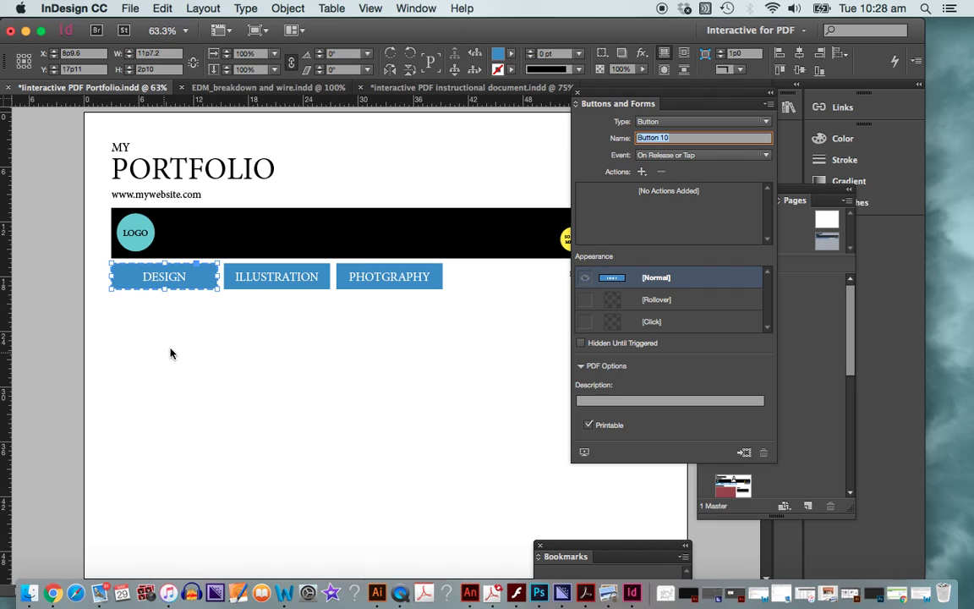
pyautogui.click(202, 309)
# - Add a Rollover state at 70% opacity to the DESIGN button and compare it with Normal
pyautogui.click(206, 286)
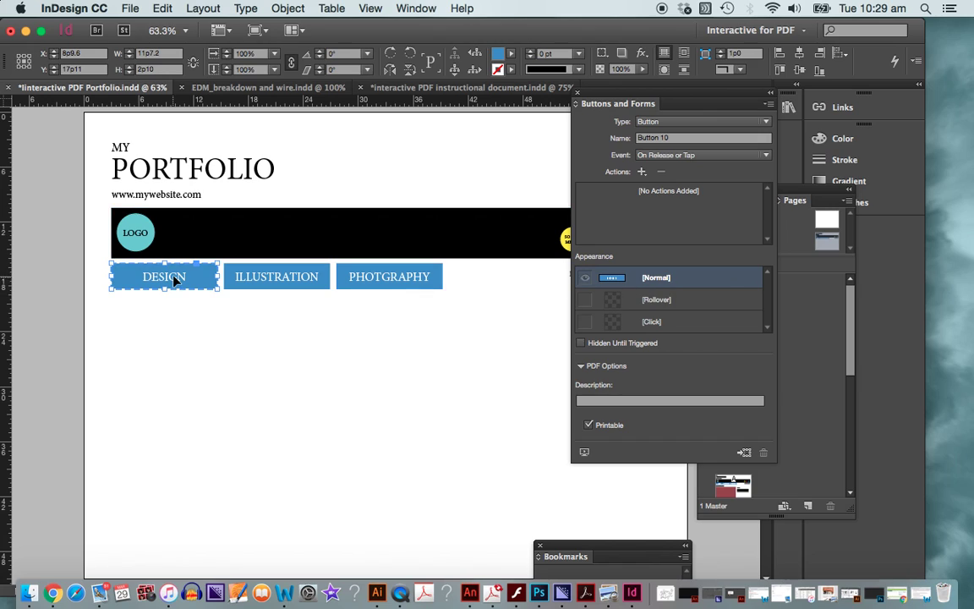
pyautogui.click(744, 300)
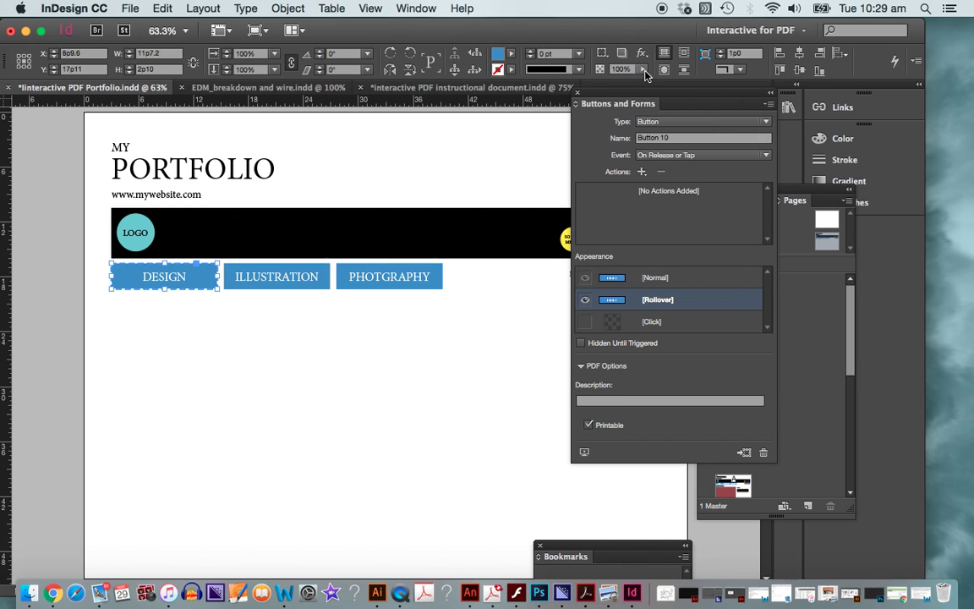
pyautogui.moveTo(640, 93)
pyautogui.mouseDown()
pyautogui.moveTo(630, 95)
pyautogui.moveTo(651, 98)
pyautogui.moveTo(643, 86)
pyautogui.moveTo(624, 88)
pyautogui.mouseUp()
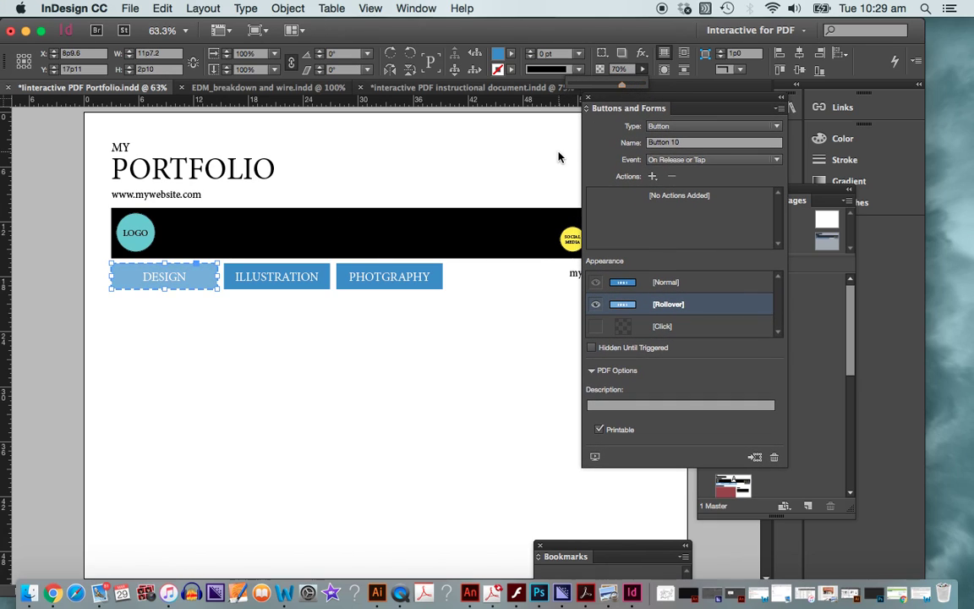
pyautogui.click(522, 150)
pyautogui.click(166, 263)
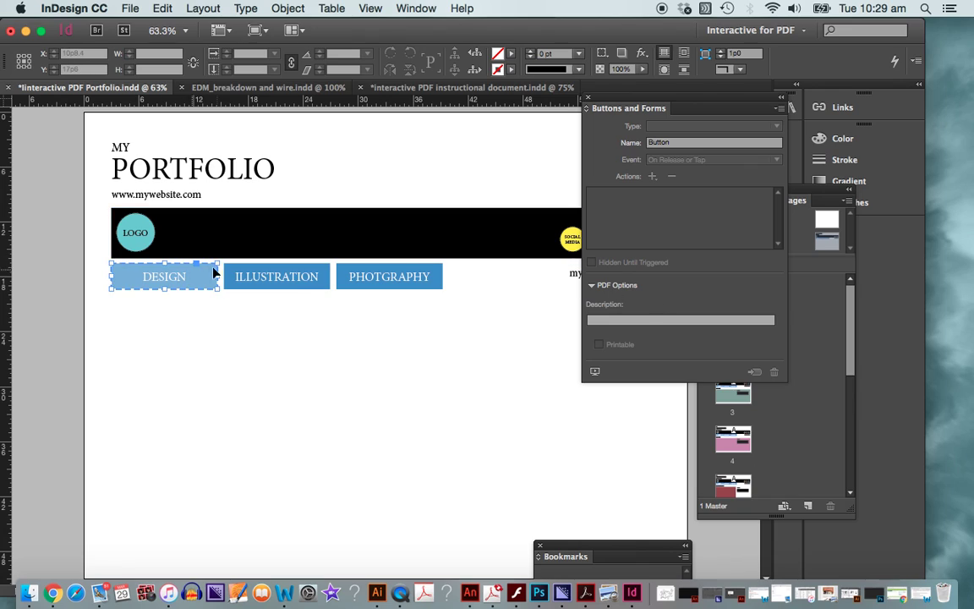
pyautogui.click(685, 283)
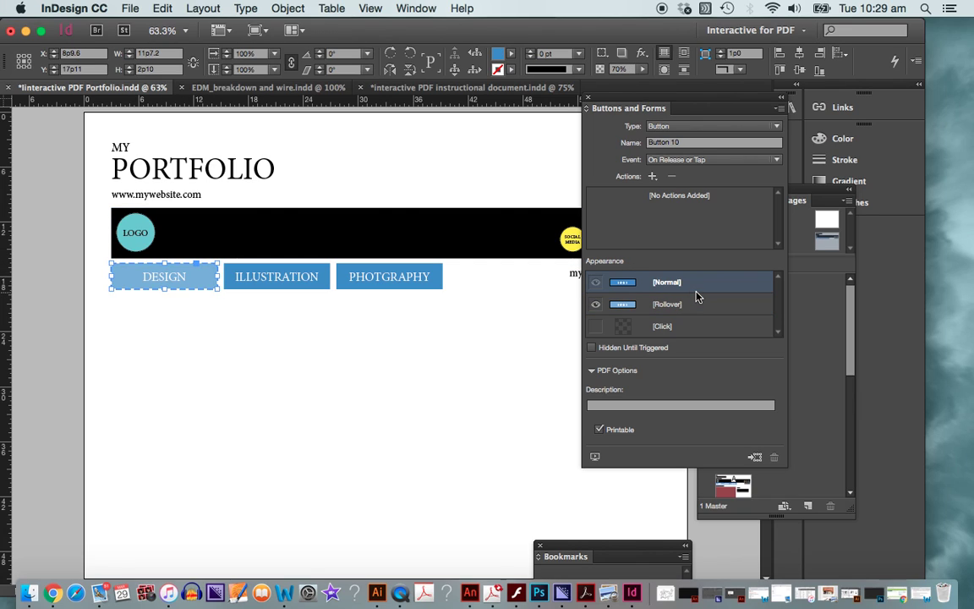
pyautogui.click(696, 304)
pyautogui.click(696, 283)
pyautogui.click(512, 326)
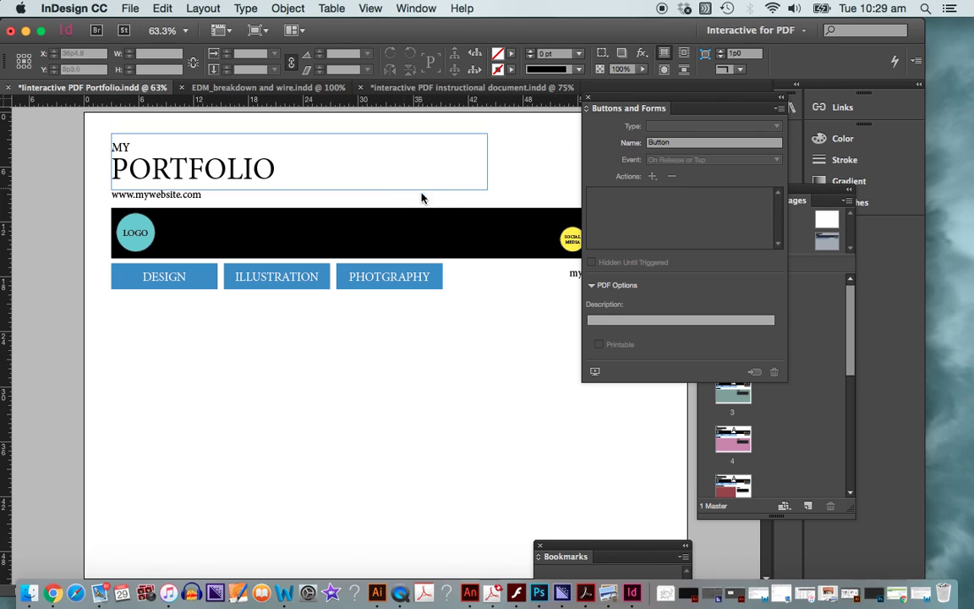
# - Convert the ILLUSTRATION box into a button, Button 11
pyautogui.click(267, 286)
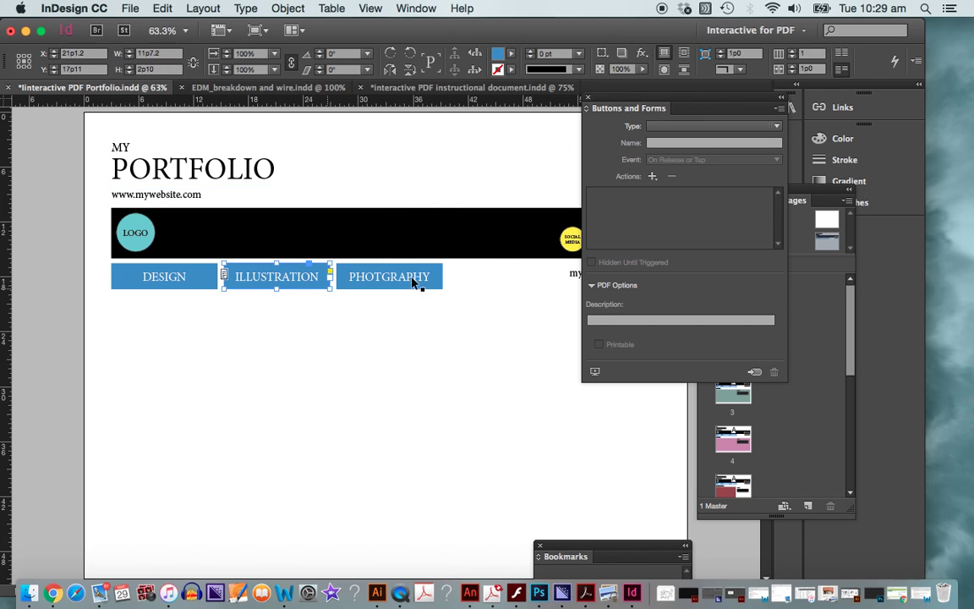
pyautogui.rightClick(292, 289)
pyautogui.moveTo(379, 451)
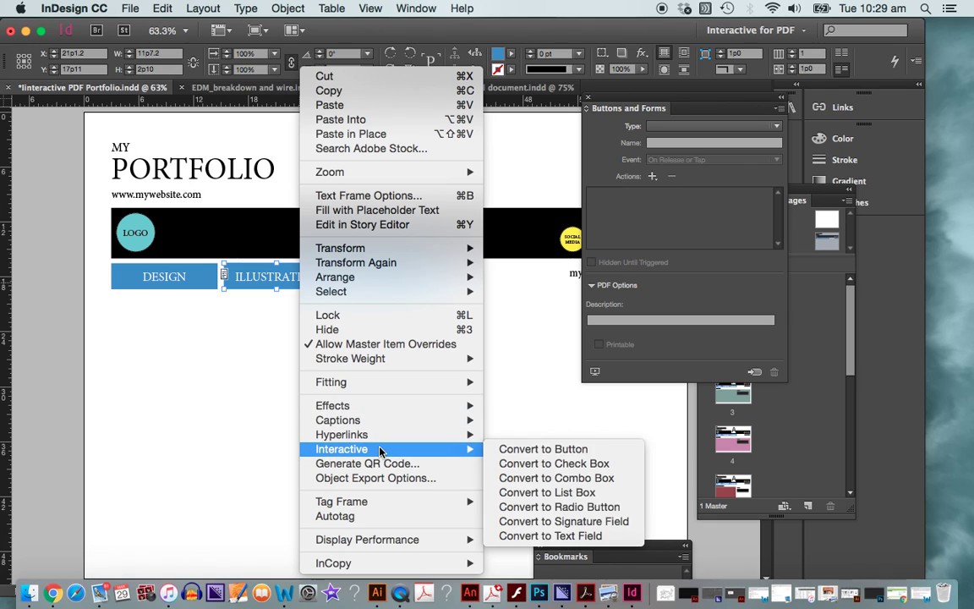
pyautogui.click(560, 454)
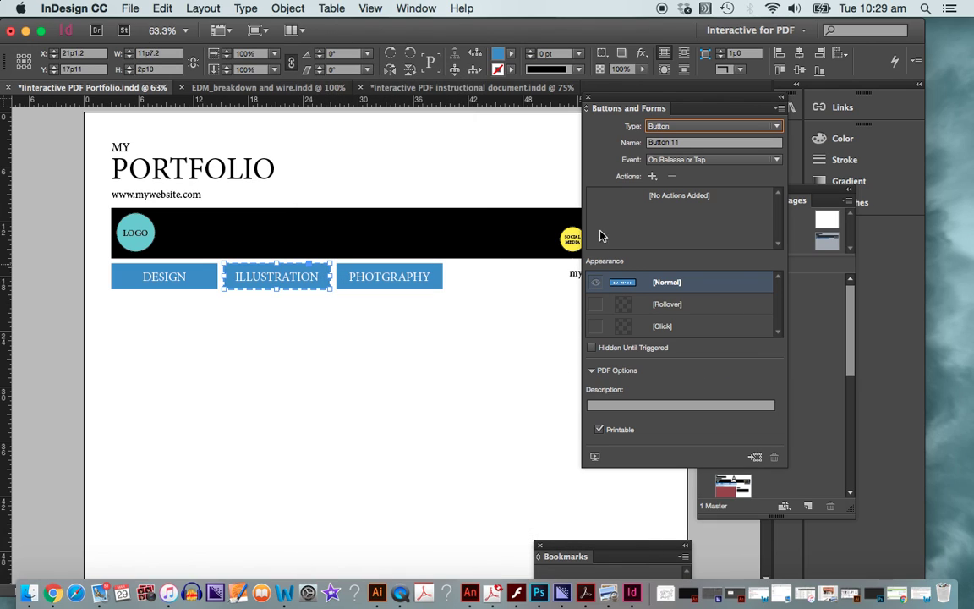
# - Give ILLUSTRATION a Rollover state at about 70% opacity, then return to Normal
pyautogui.click(697, 304)
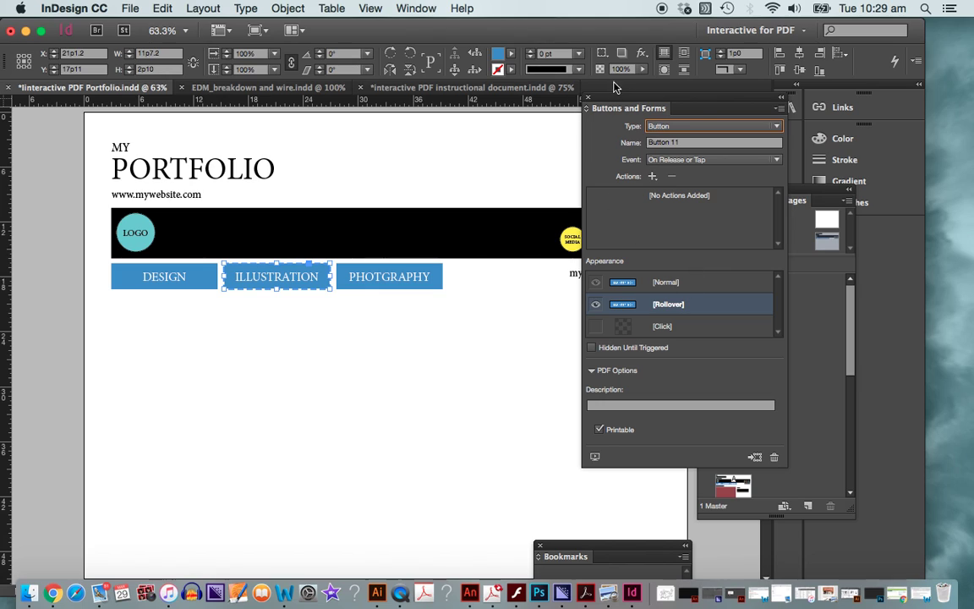
pyautogui.moveTo(643, 88); pyautogui.dragTo(623, 86)
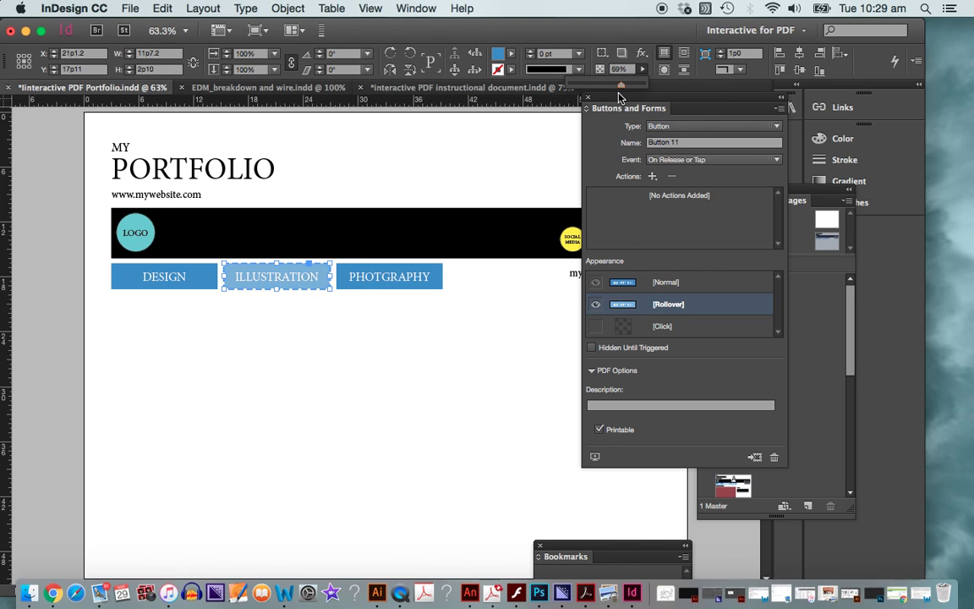
pyautogui.click(476, 289)
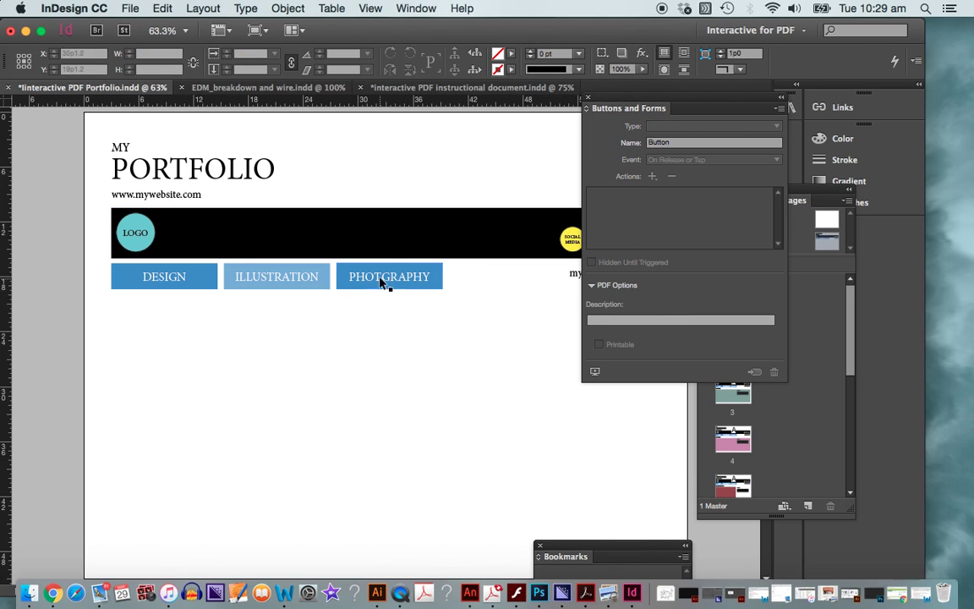
pyautogui.click(279, 276)
pyautogui.click(626, 283)
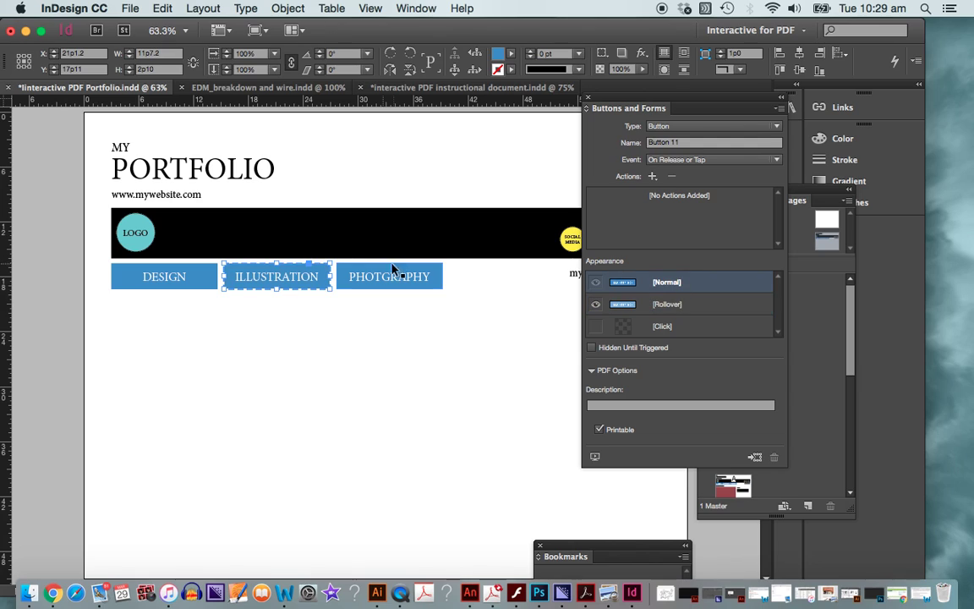
# - Convert the PHOTGRAPHY box into a button, Button 12
pyautogui.click(427, 274)
pyautogui.rightClick(427, 274)
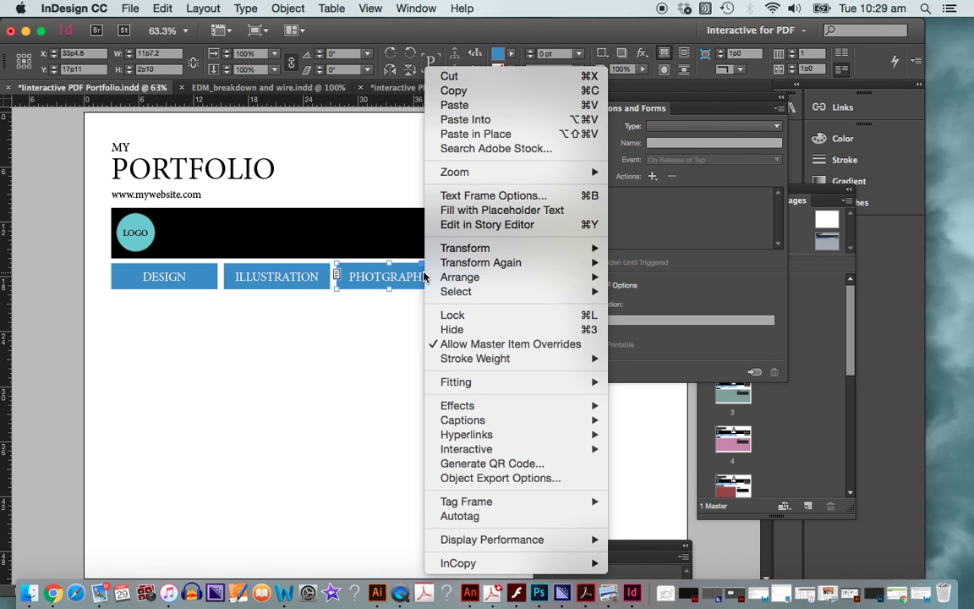
pyautogui.moveTo(494, 411)
pyautogui.moveTo(584, 449)
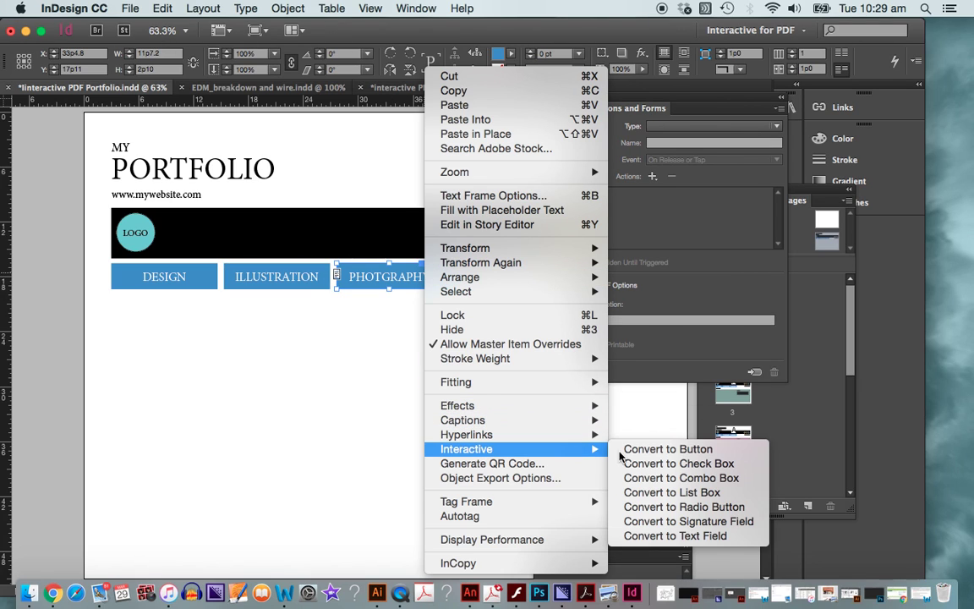
pyautogui.click(656, 448)
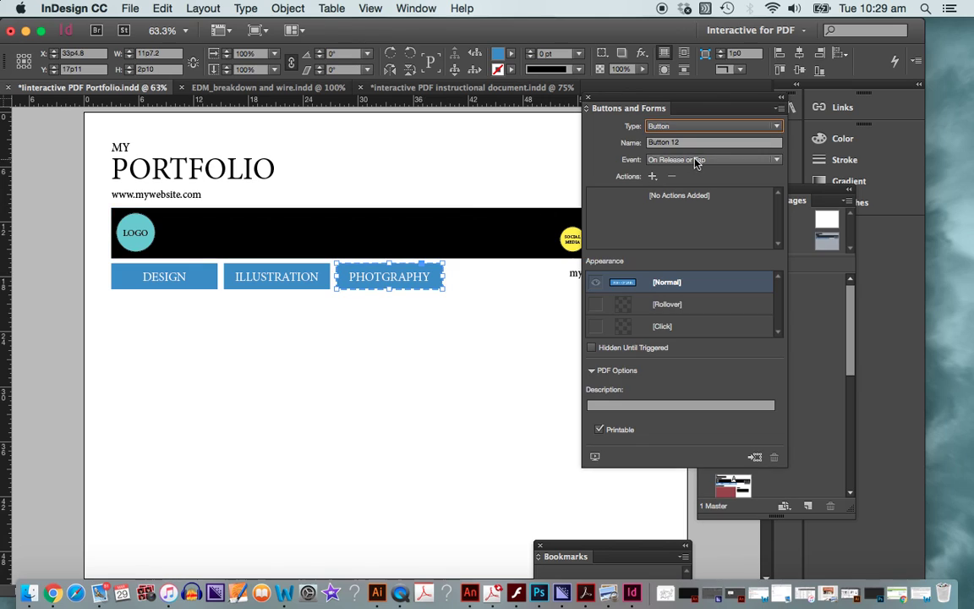
# - Give PHOTGRAPHY a Rollover state lightened to about 64% opacity, then return to Normal
pyautogui.click(702, 307)
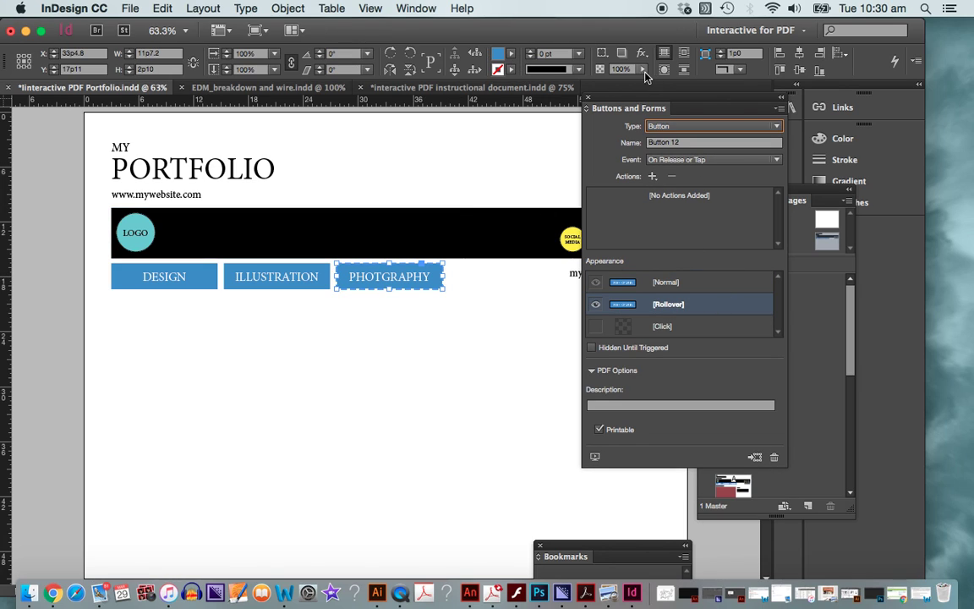
pyautogui.moveTo(643, 70); pyautogui.dragTo(618, 88)
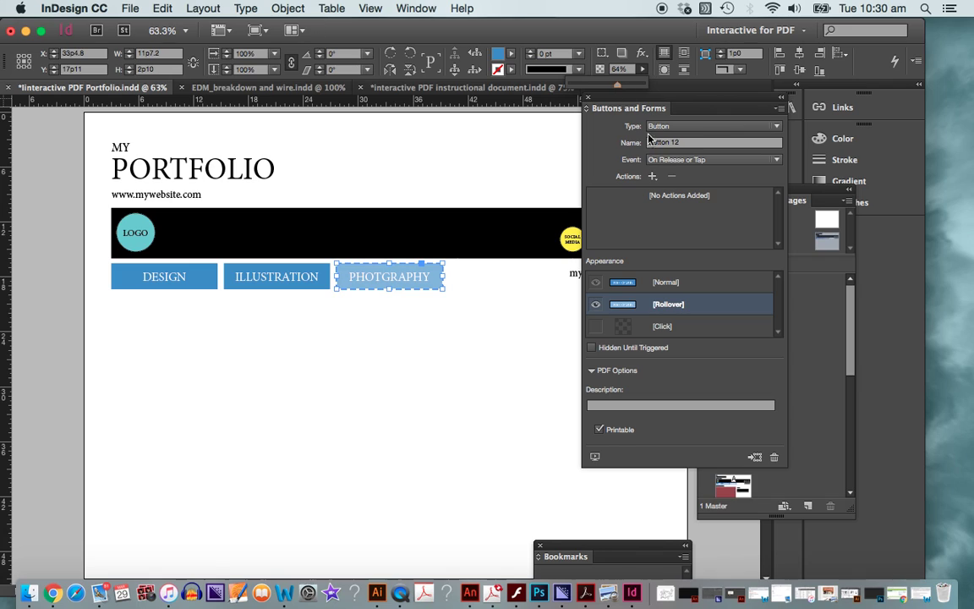
pyautogui.click(677, 283)
pyautogui.click(467, 332)
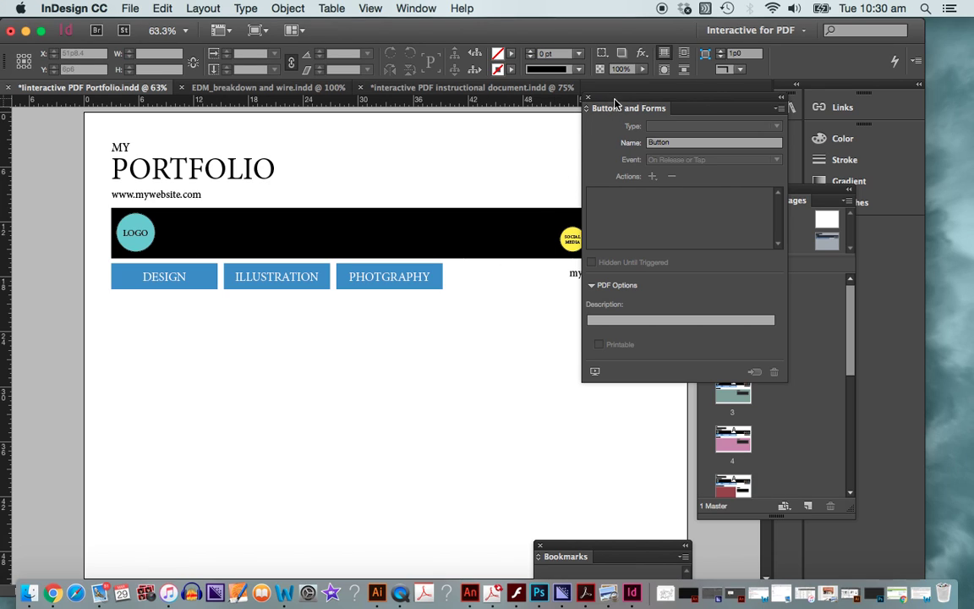
pyautogui.moveTo(614, 102); pyautogui.dragTo(524, 432)
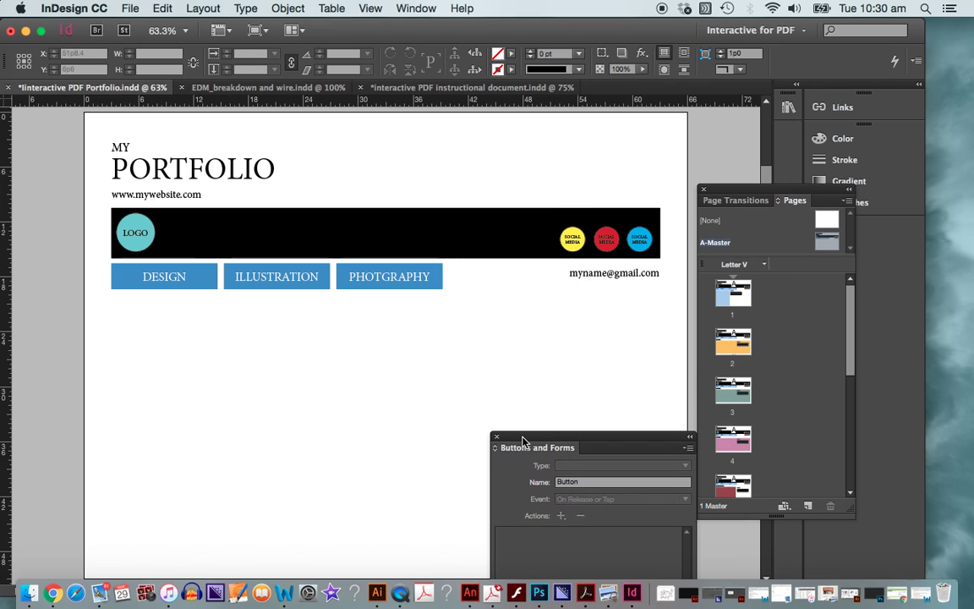
# - Set the DESIGN button's event to On Click and browse the Actions list without adding one
pyautogui.click(170, 272)
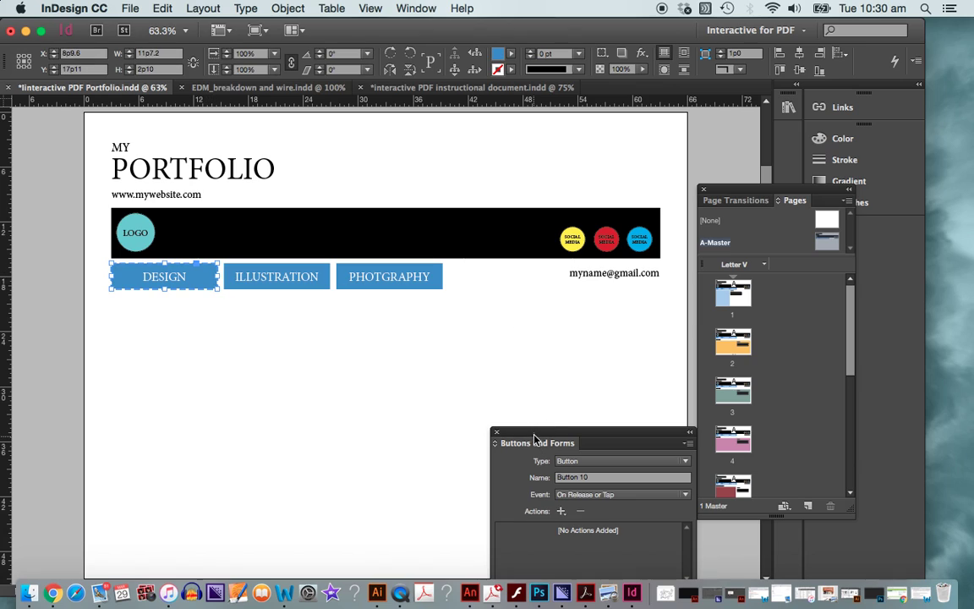
pyautogui.moveTo(534, 438); pyautogui.dragTo(543, 175)
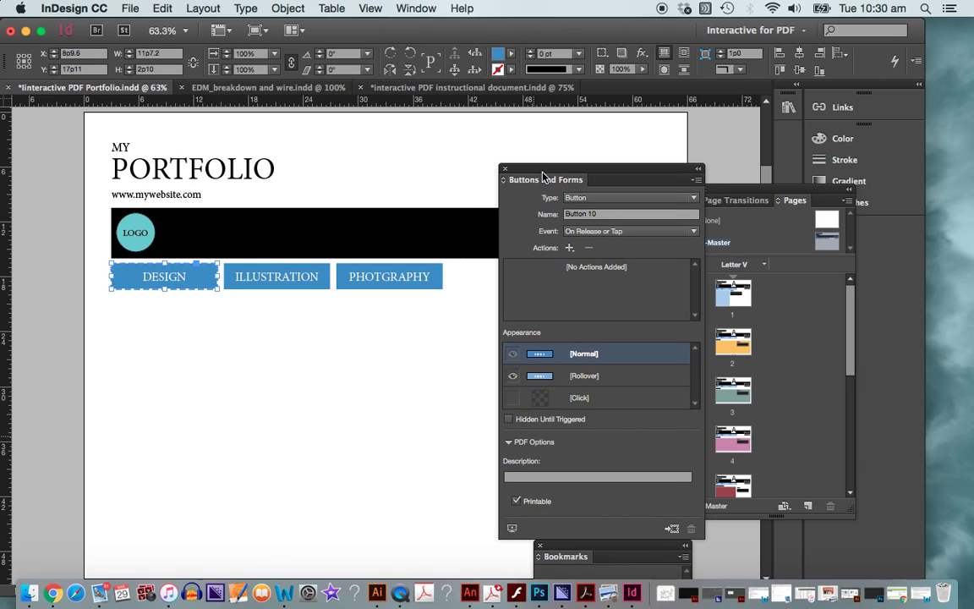
pyautogui.click(633, 232)
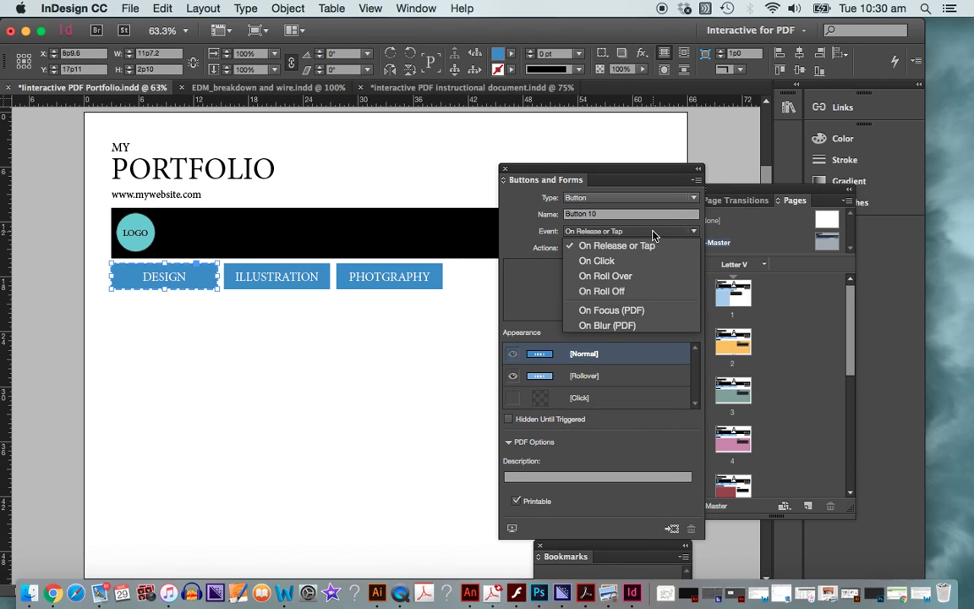
pyautogui.click(614, 265)
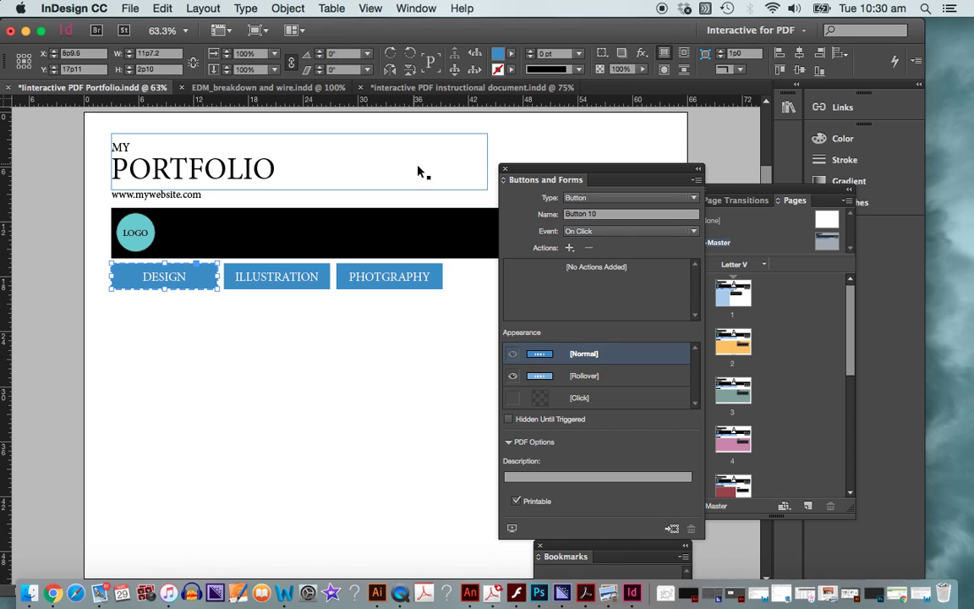
pyautogui.click(569, 248)
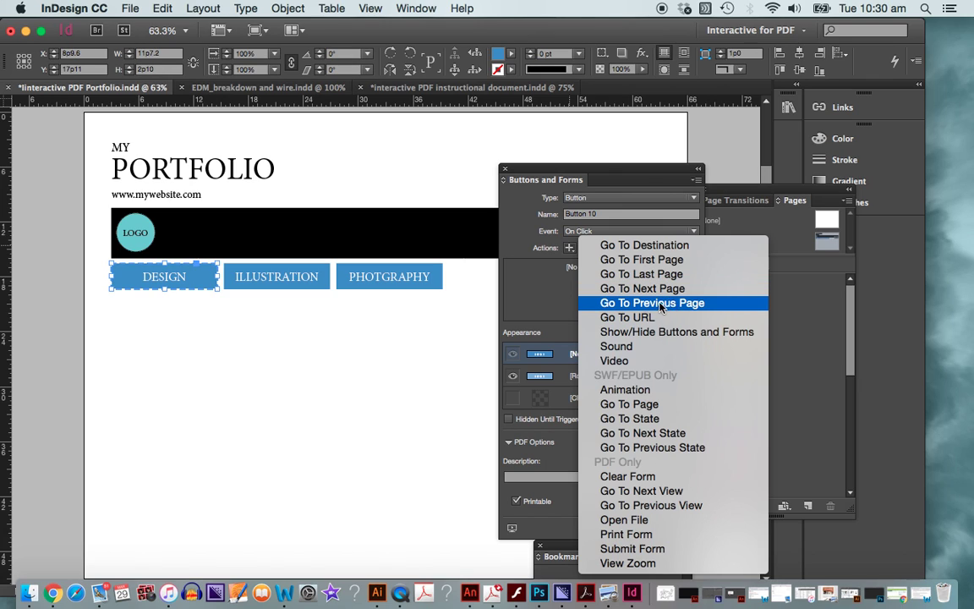
pyautogui.click(427, 326)
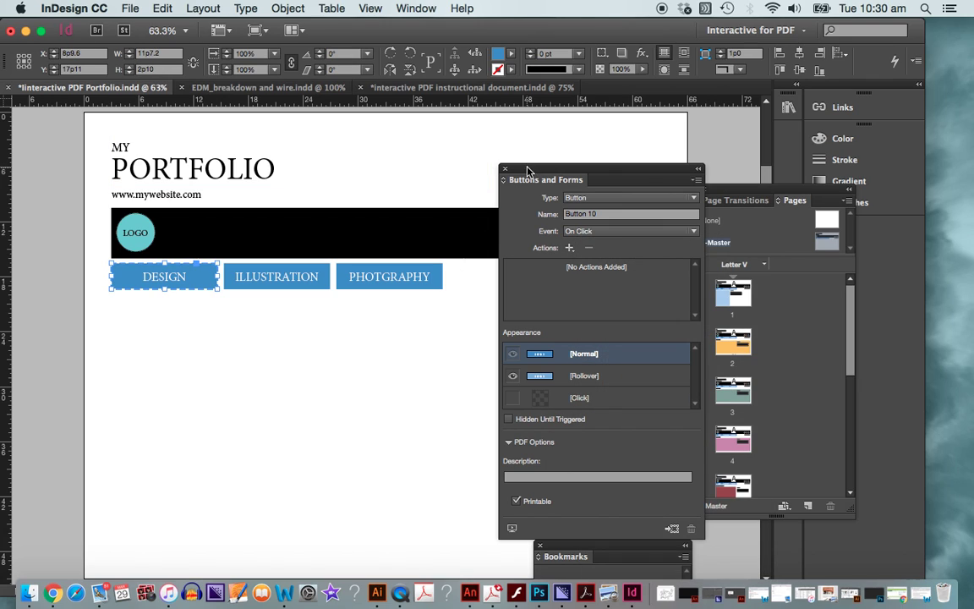
pyautogui.moveTo(527, 171); pyautogui.dragTo(123, 410)
# - Check the DESIGN and PHOTGRAPHY master buttons, then go to page 1, the Introduction page
pyautogui.click(169, 338)
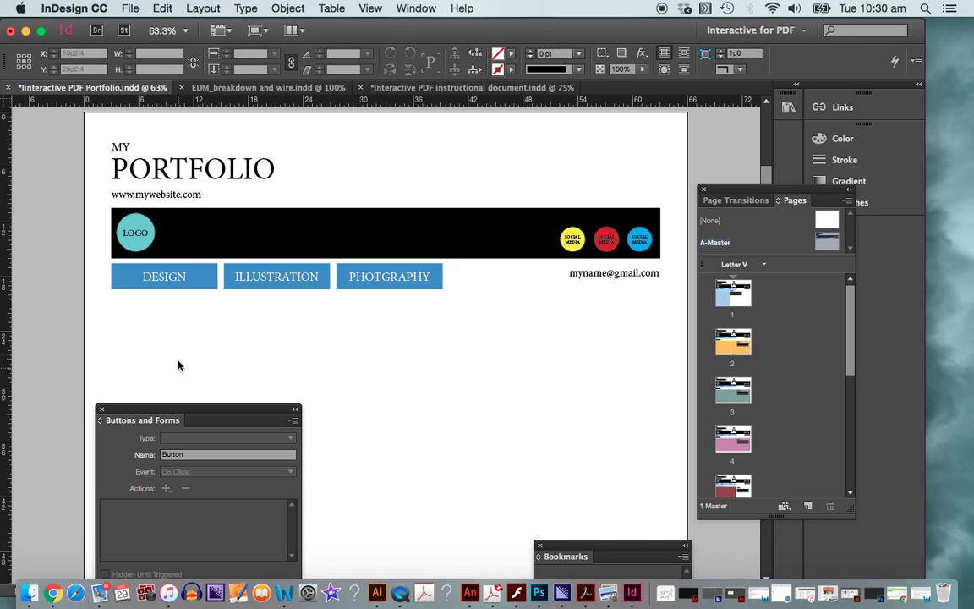
pyautogui.click(409, 286)
pyautogui.click(423, 322)
pyautogui.click(412, 284)
pyautogui.click(534, 306)
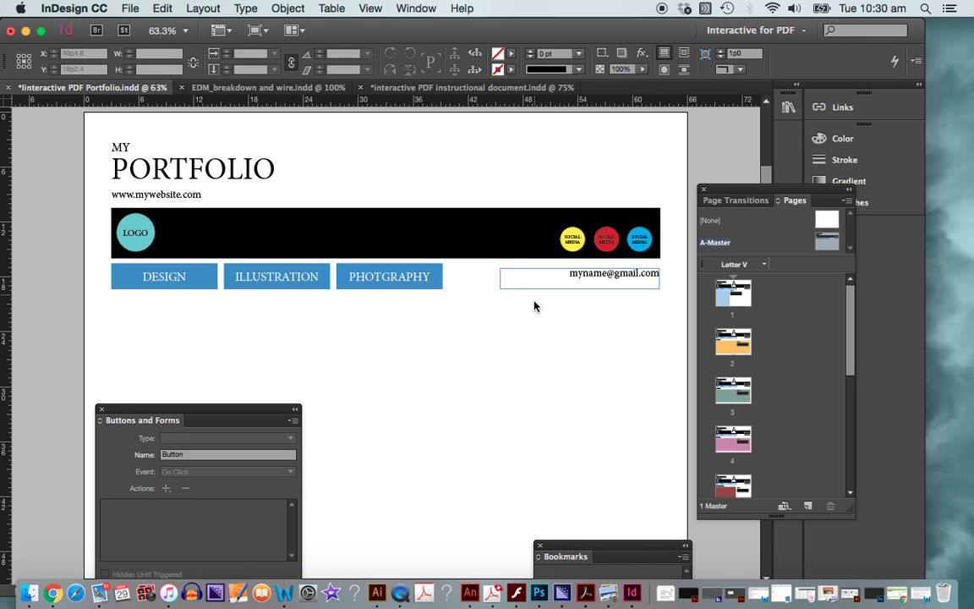
pyautogui.click(389, 289)
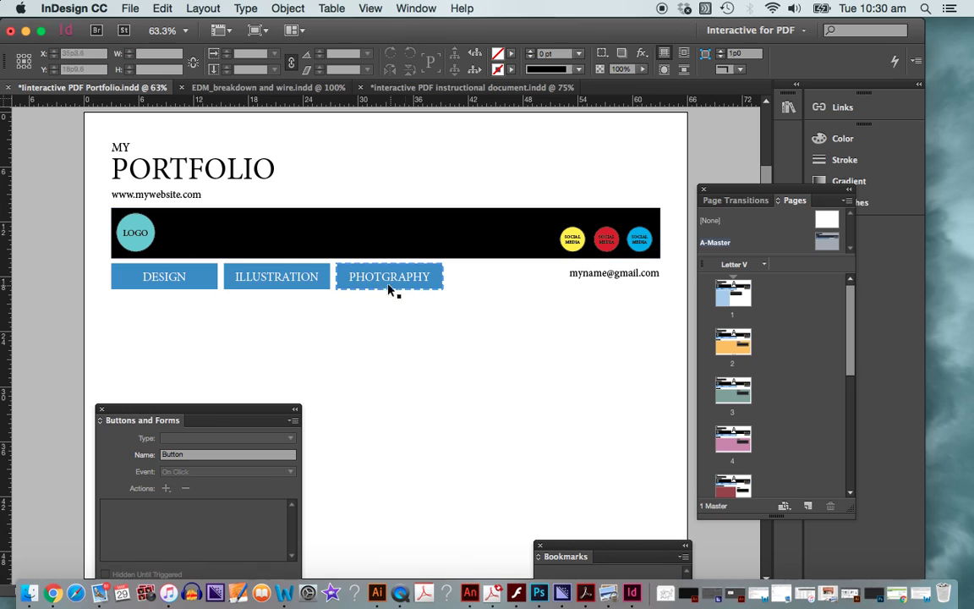
pyautogui.click(372, 300)
pyautogui.click(130, 274)
pyautogui.click(149, 396)
pyautogui.moveTo(152, 409); pyautogui.dragTo(187, 398)
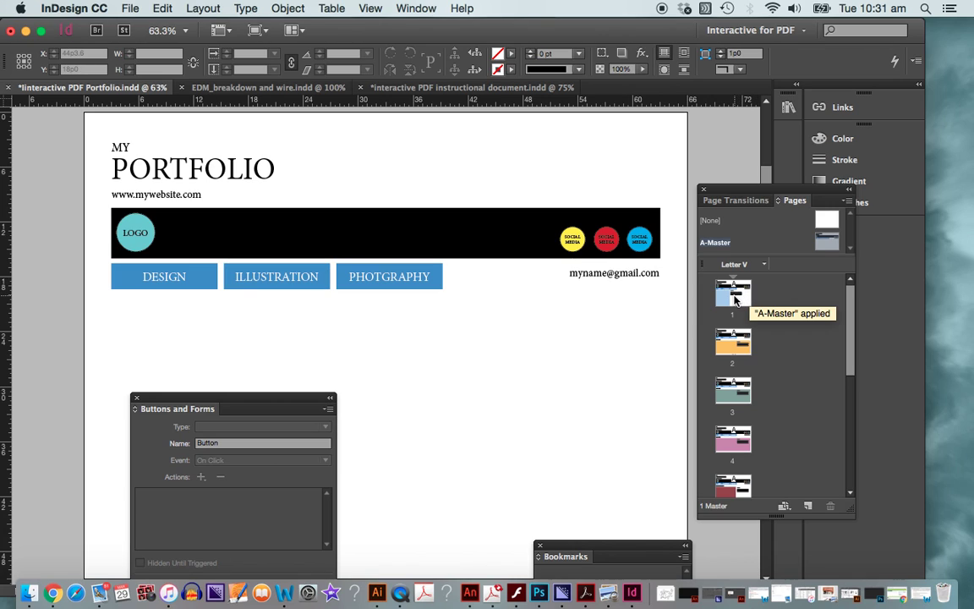
pyautogui.doubleClick(735, 300)
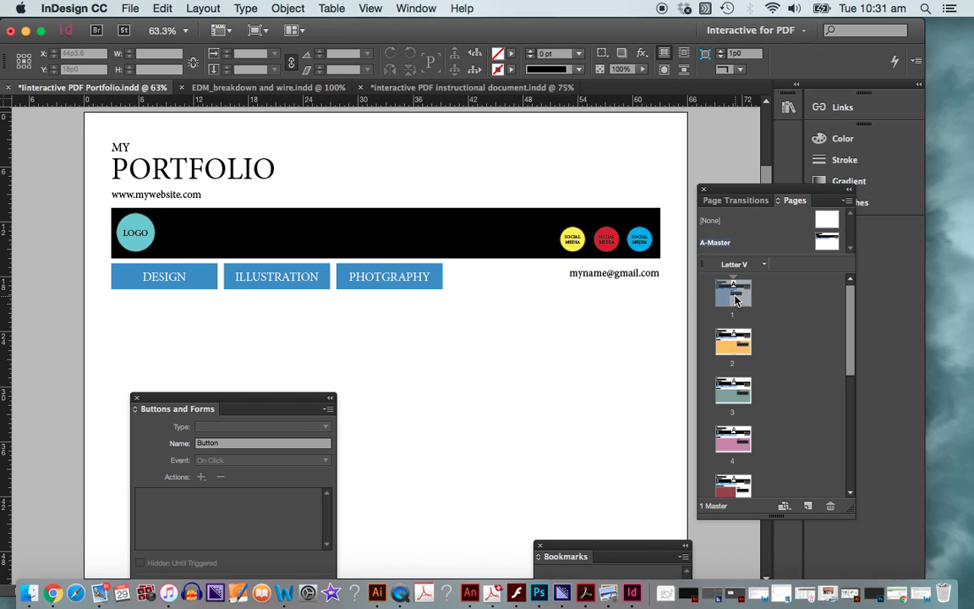
pyautogui.moveTo(240, 396); pyautogui.dragTo(471, 420)
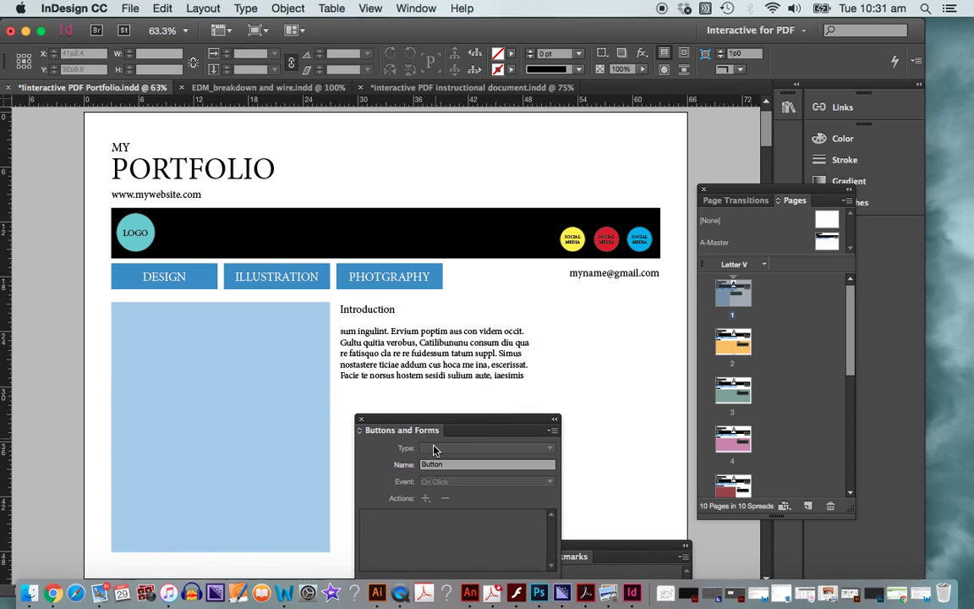
# - Close Buttons and Forms and the old Bookmarks panel, then reopen Bookmarks from Window > Interactive beside the page
pyautogui.click(361, 420)
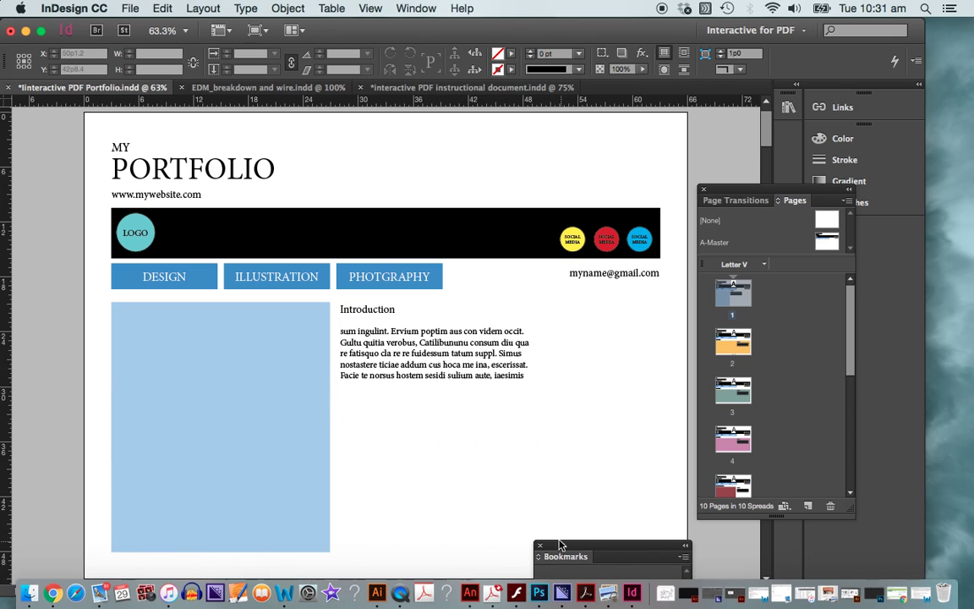
pyautogui.click(562, 544)
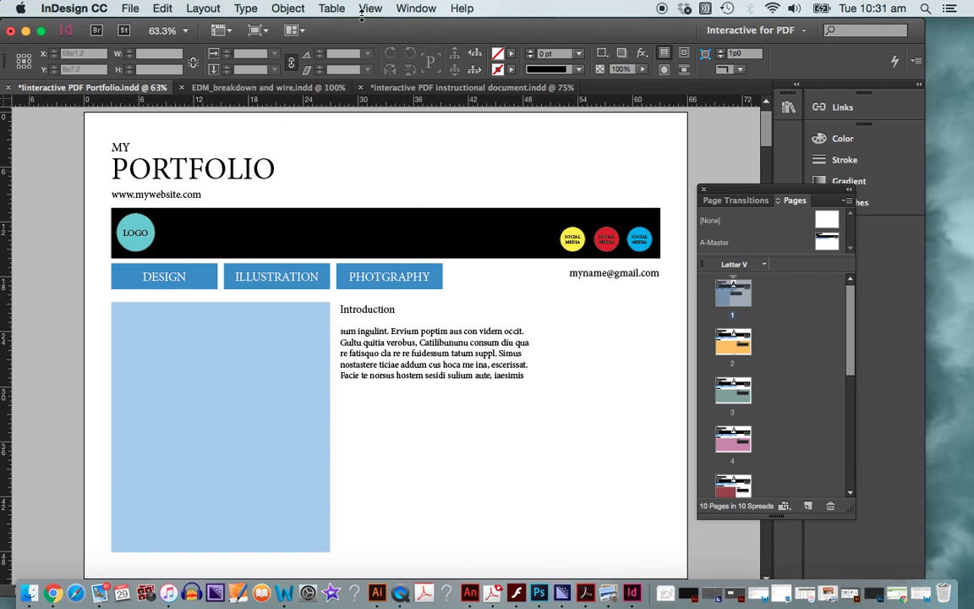
pyautogui.click(419, 8)
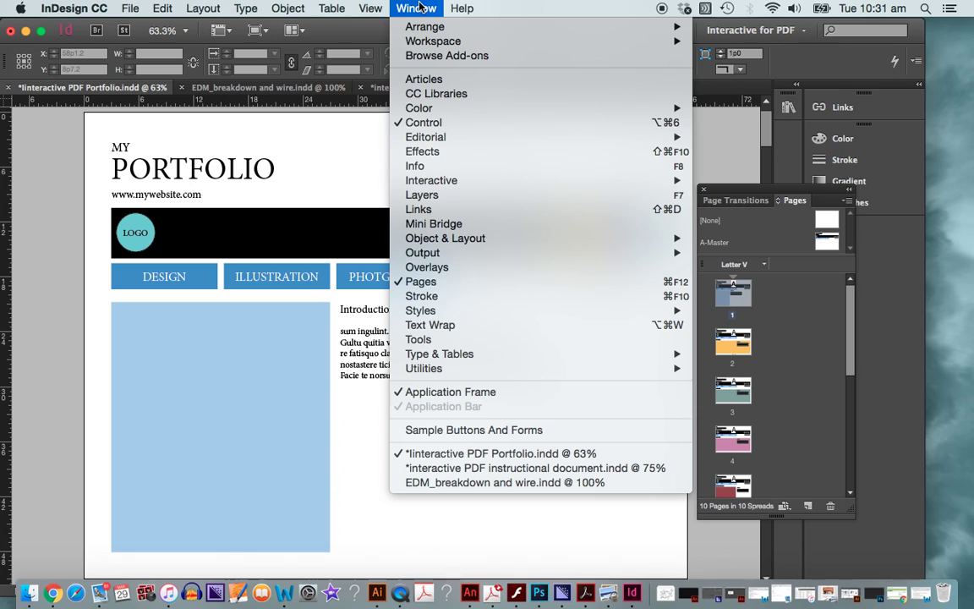
pyautogui.moveTo(459, 182)
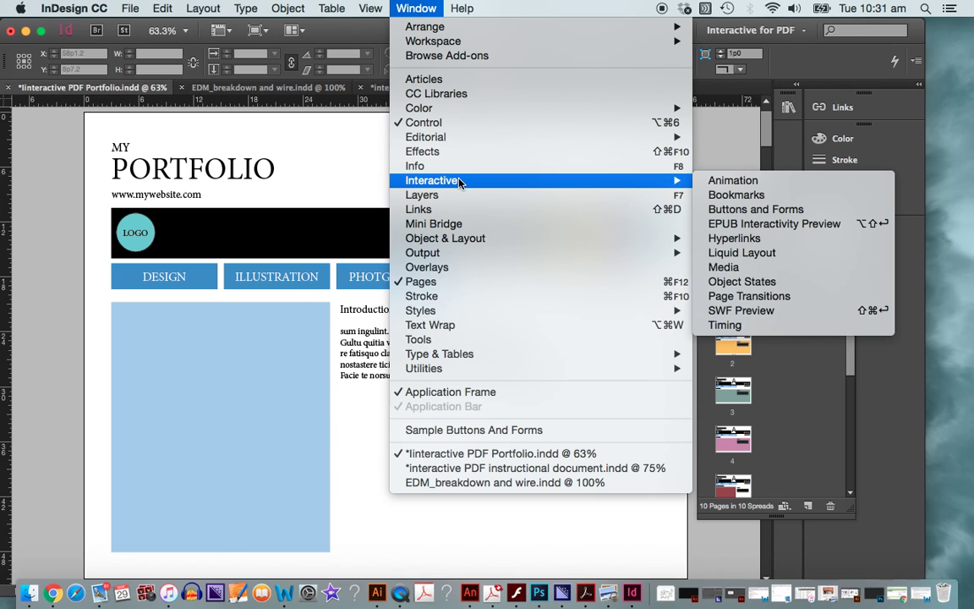
pyautogui.click(736, 195)
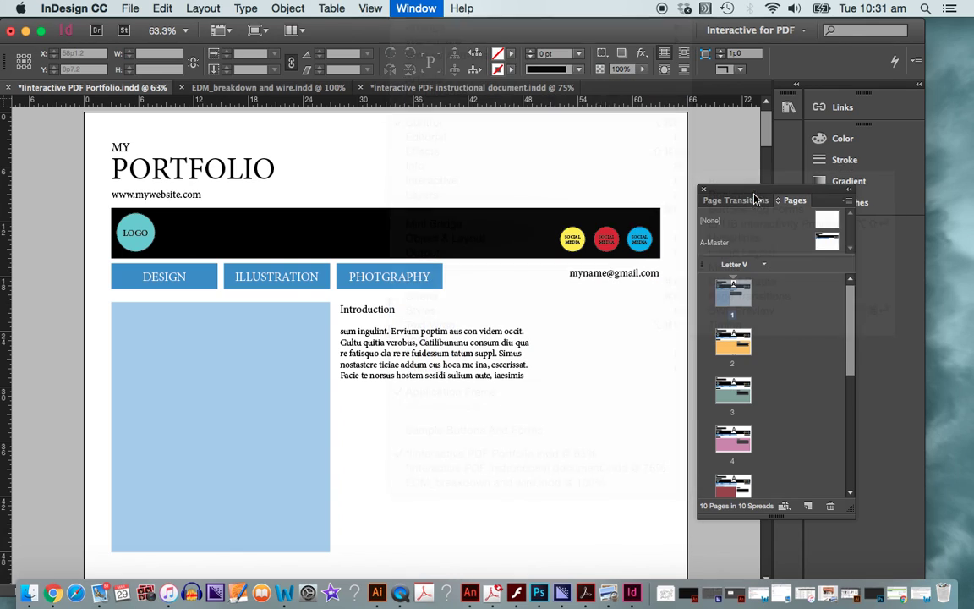
pyautogui.moveTo(587, 546); pyautogui.dragTo(544, 175)
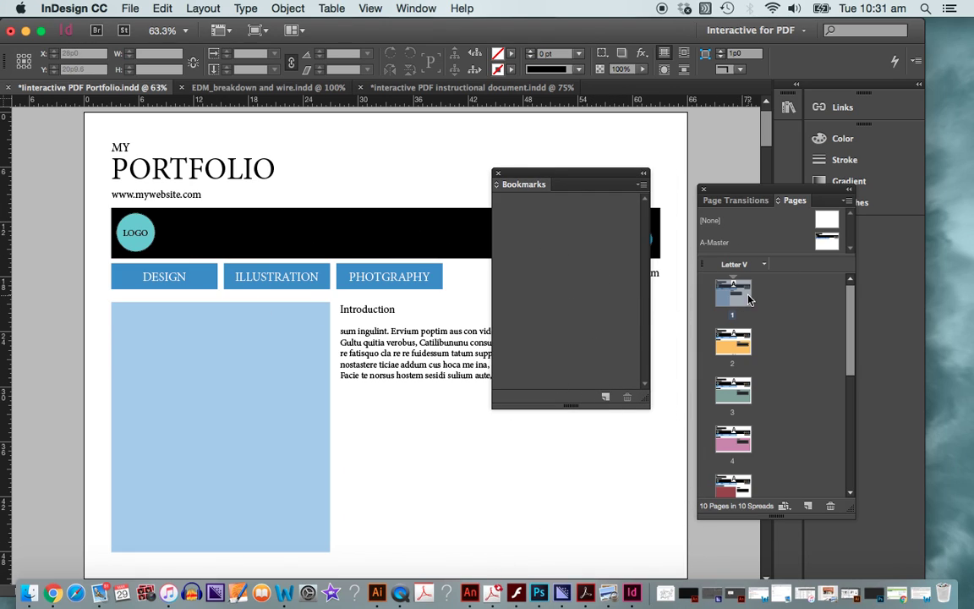
# - Create two bookmarks: HOME for page 1 and DESIGN for page 2 (DESIGN 1)
pyautogui.click(606, 397)
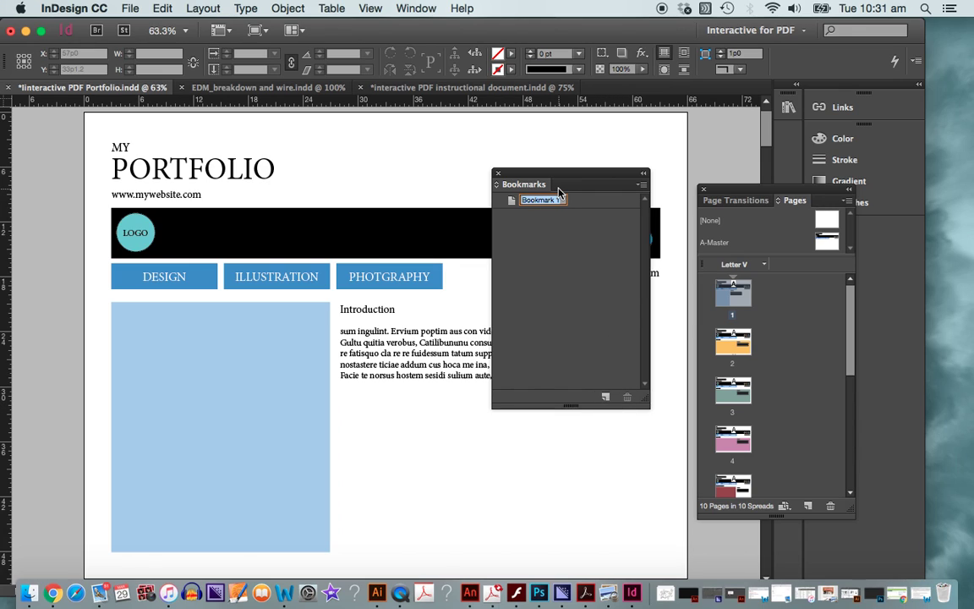
pyautogui.write('HOME')
pyautogui.press('Return')
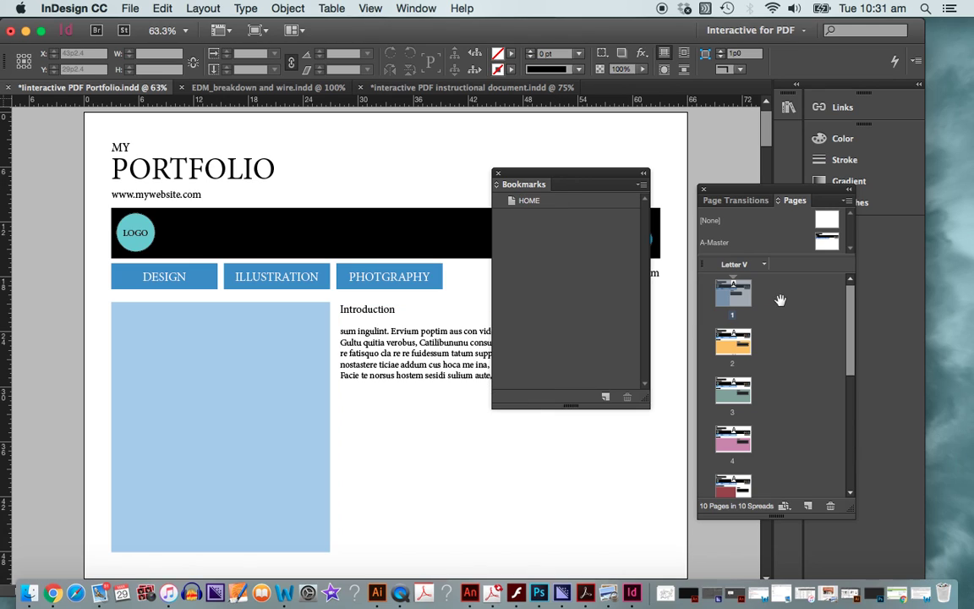
pyautogui.doubleClick(739, 343)
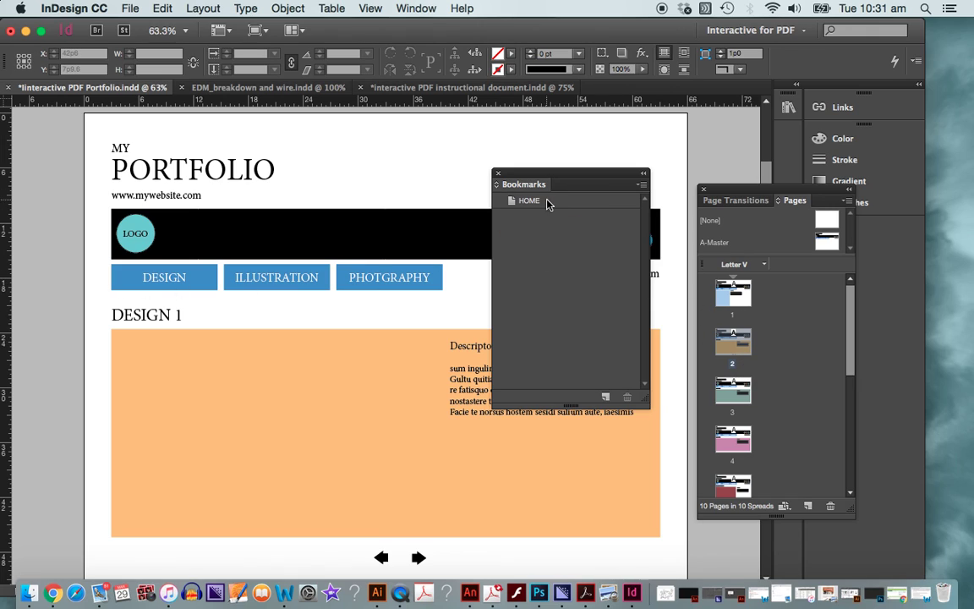
pyautogui.click(606, 396)
pyautogui.write('DESIGN')
pyautogui.press('Return')
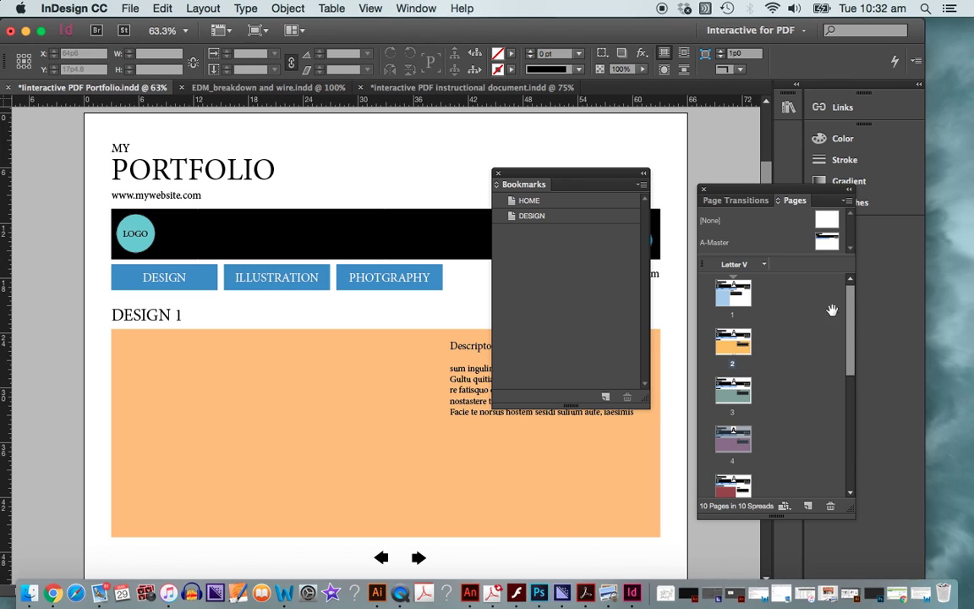
# - Add an ILLUSTRION bookmark for page 5, the ILLUSTRATION 1 page
pyautogui.scroll(-3, 851, 315)
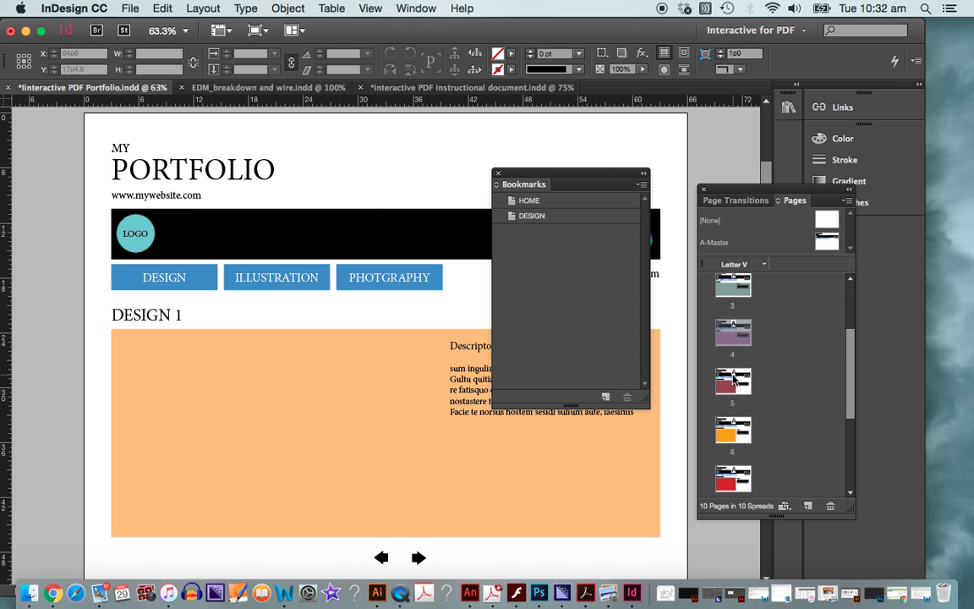
pyautogui.doubleClick(734, 386)
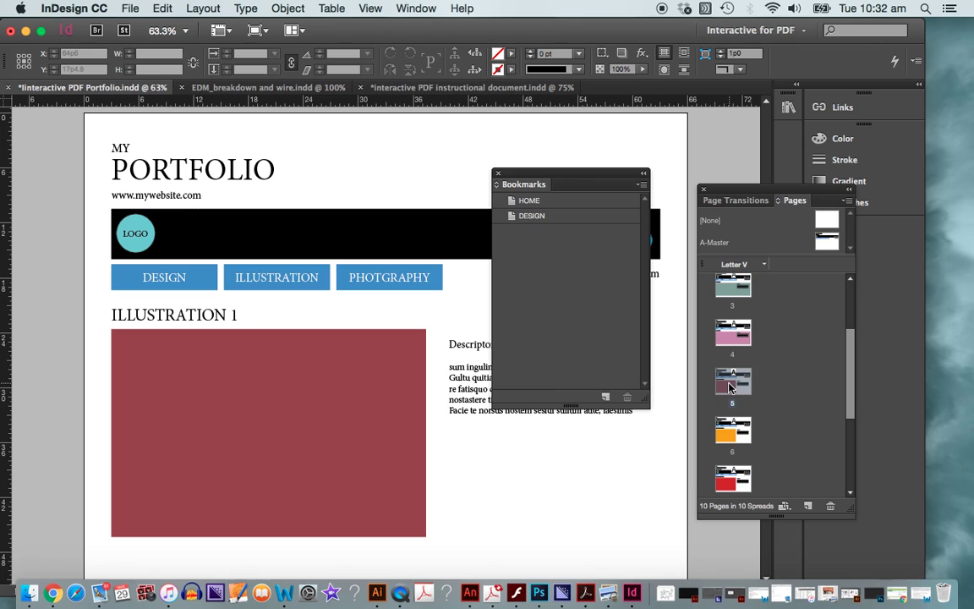
pyautogui.click(605, 396)
pyautogui.press('BackSpace')
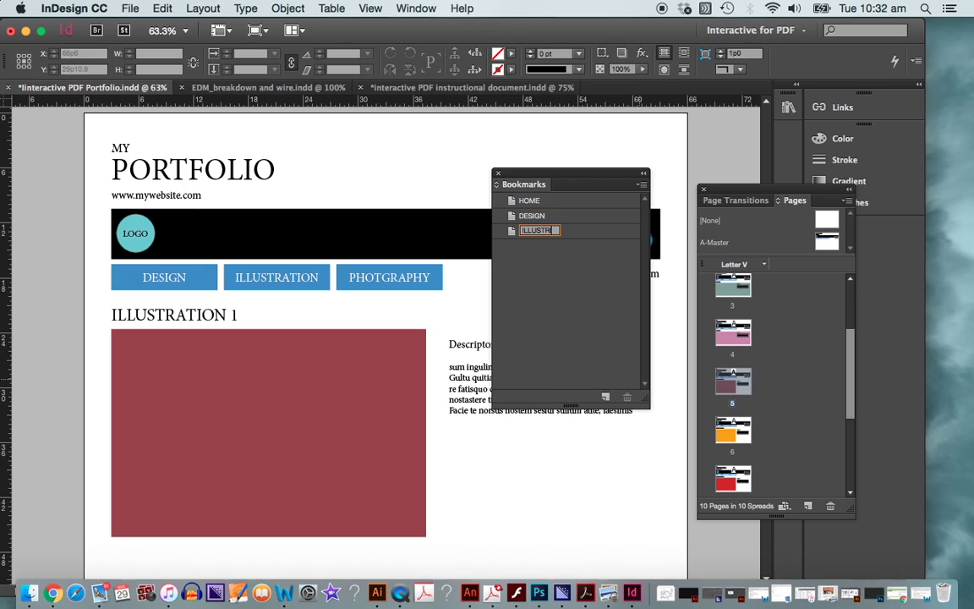
pyautogui.click(605, 343)
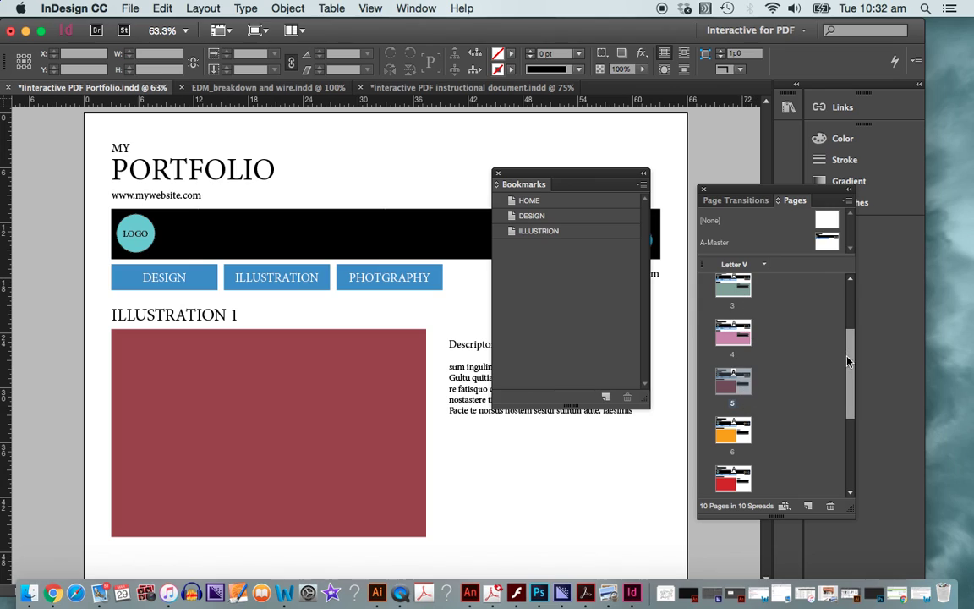
# - Create a new bookmark for page 8, PHOTOGRAPHY 1, and start naming it PHOTOGRAPHY
pyautogui.moveTo(850, 359); pyautogui.dragTo(852, 414)
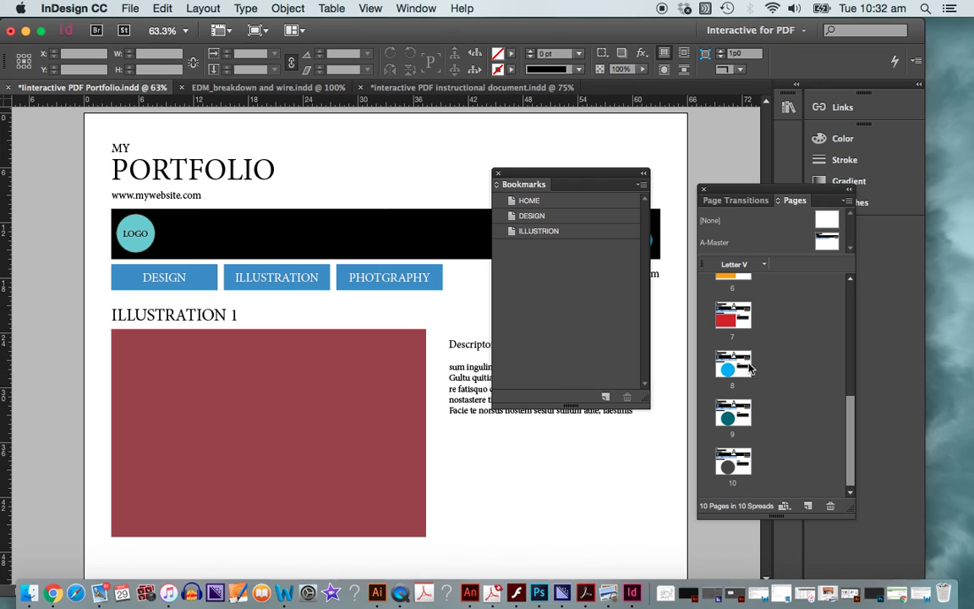
pyautogui.doubleClick(733, 367)
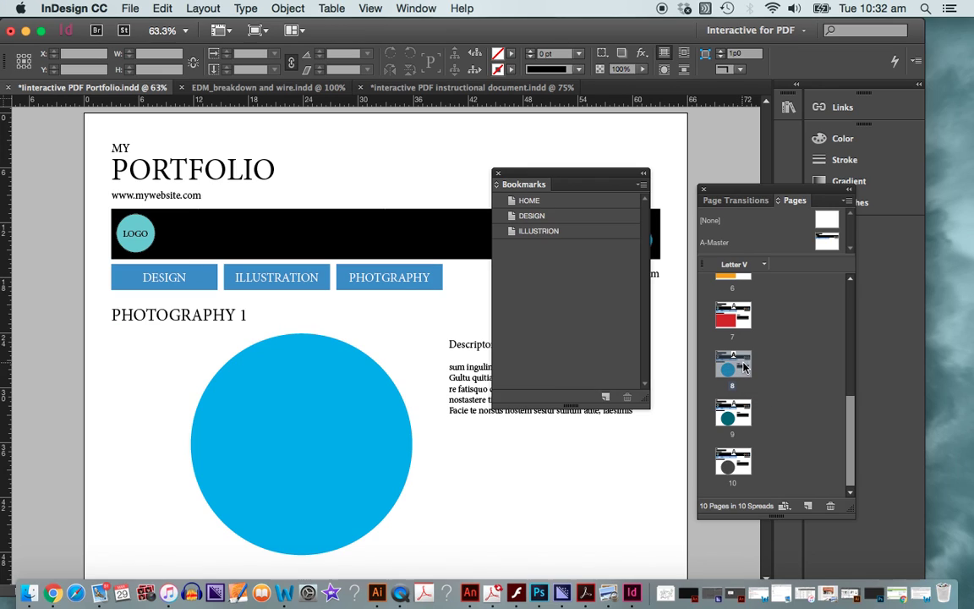
pyautogui.click(606, 397)
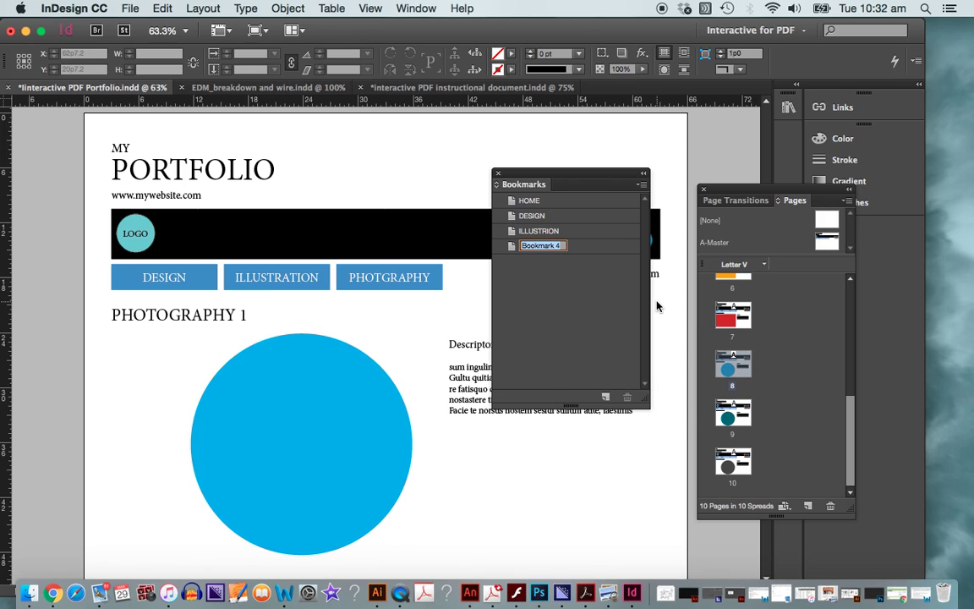
pyautogui.write('PHOTOGRAPHY')
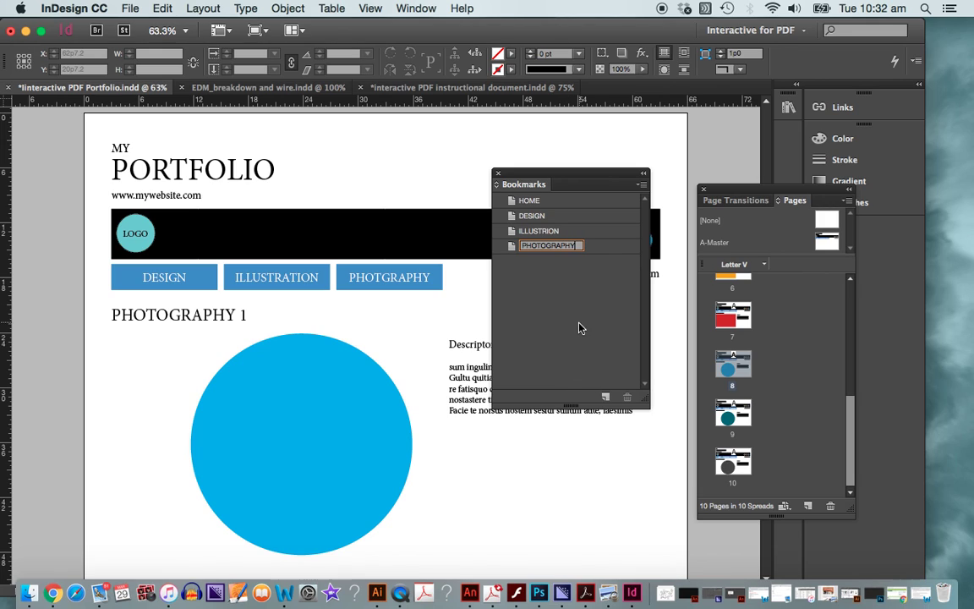
# - Confirm the PHOTOGRAPHY name and test the HOME, DESIGN, ILLUSTRION and PHOTOGRAPHY bookmarks
pyautogui.press('Return')
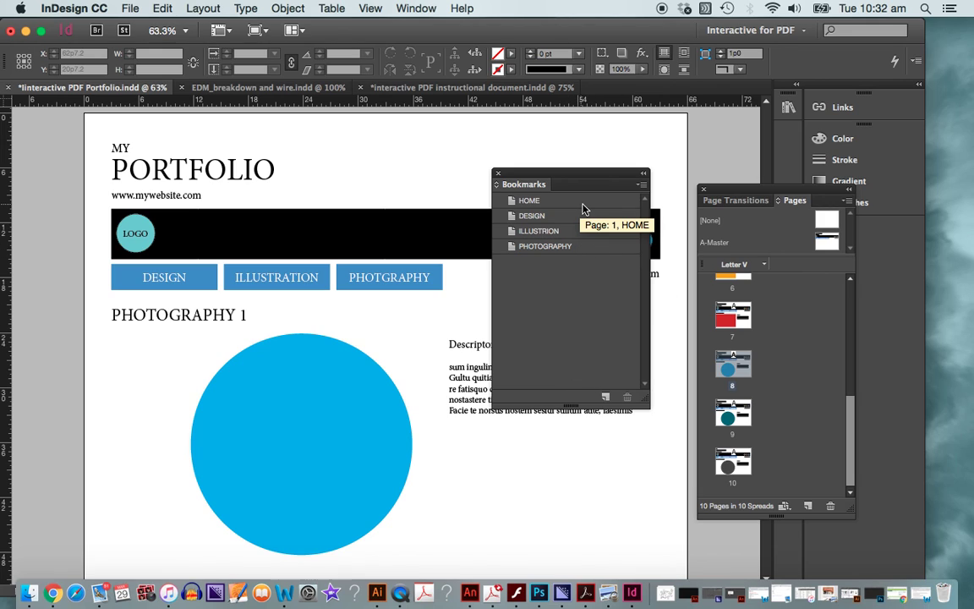
pyautogui.doubleClick(596, 208)
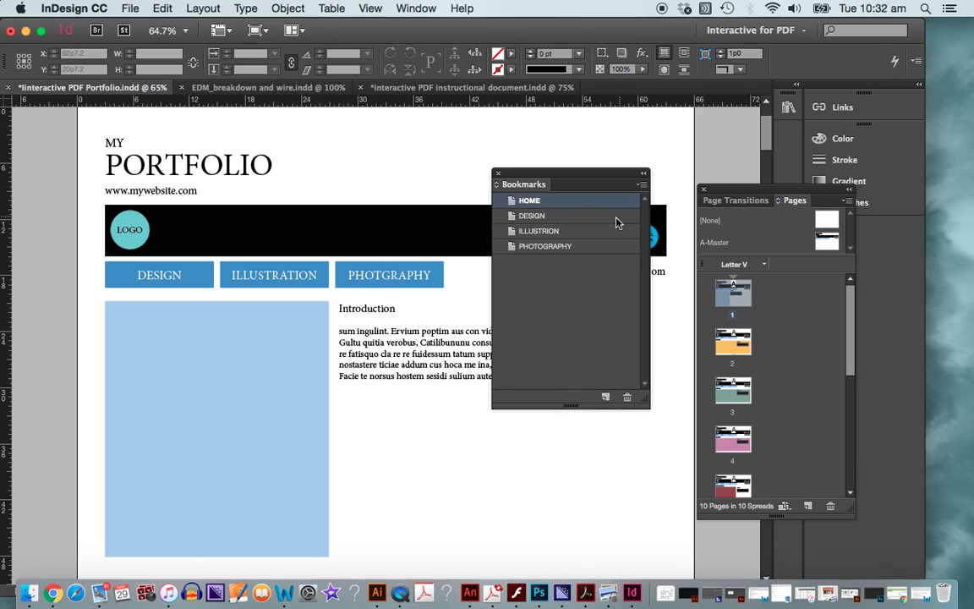
pyautogui.doubleClick(611, 217)
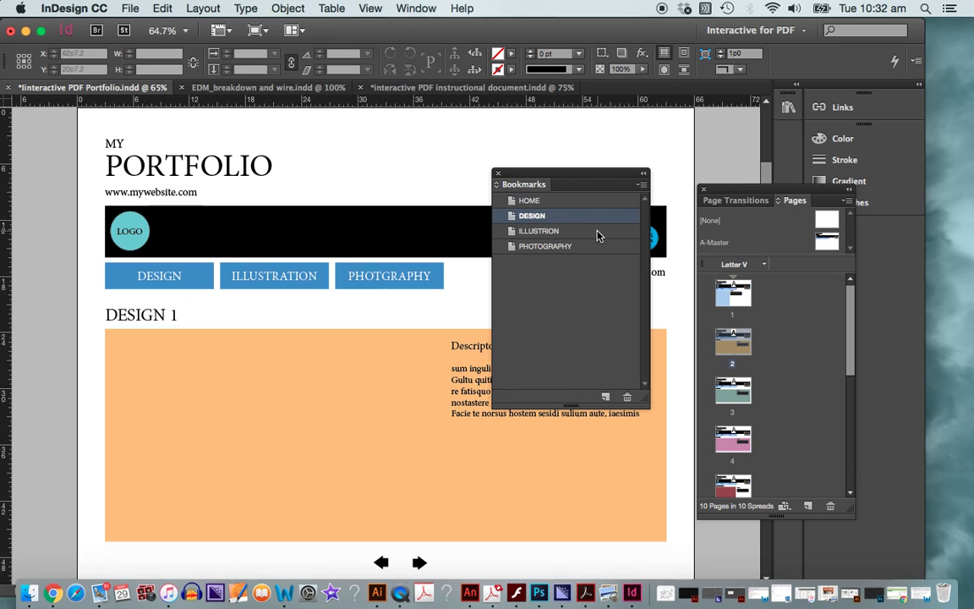
pyautogui.doubleClick(597, 231)
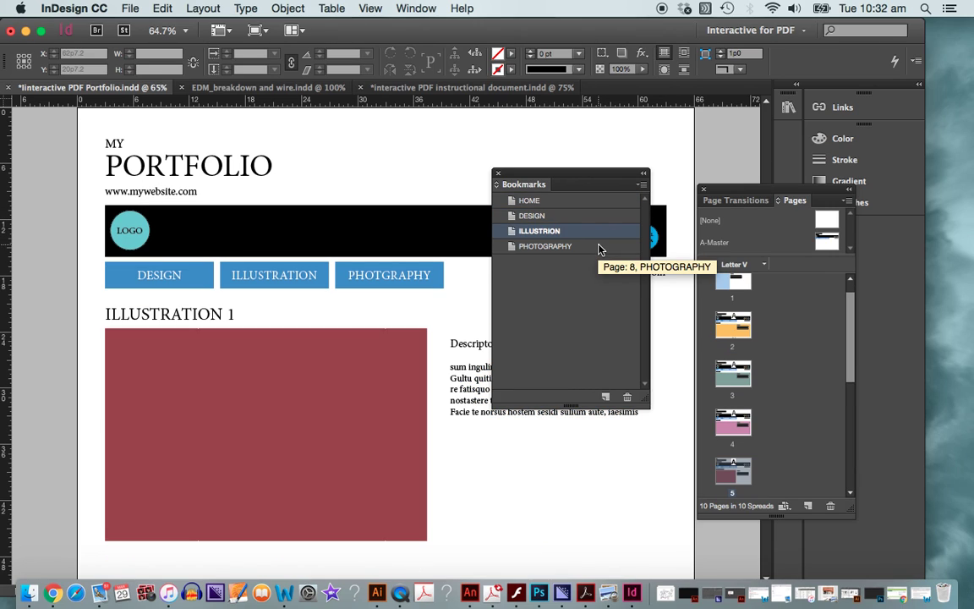
pyautogui.doubleClick(599, 249)
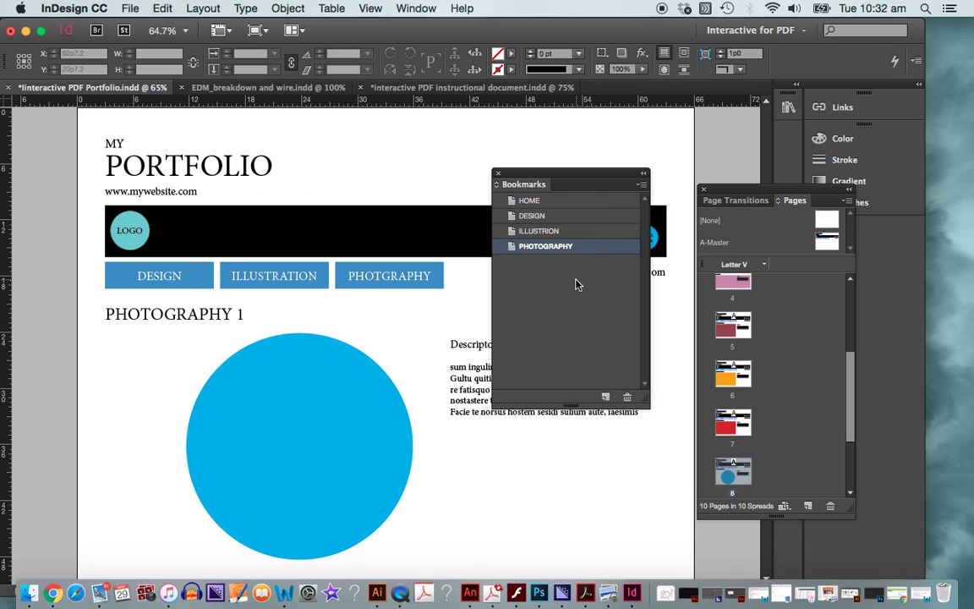
pyautogui.click(588, 272)
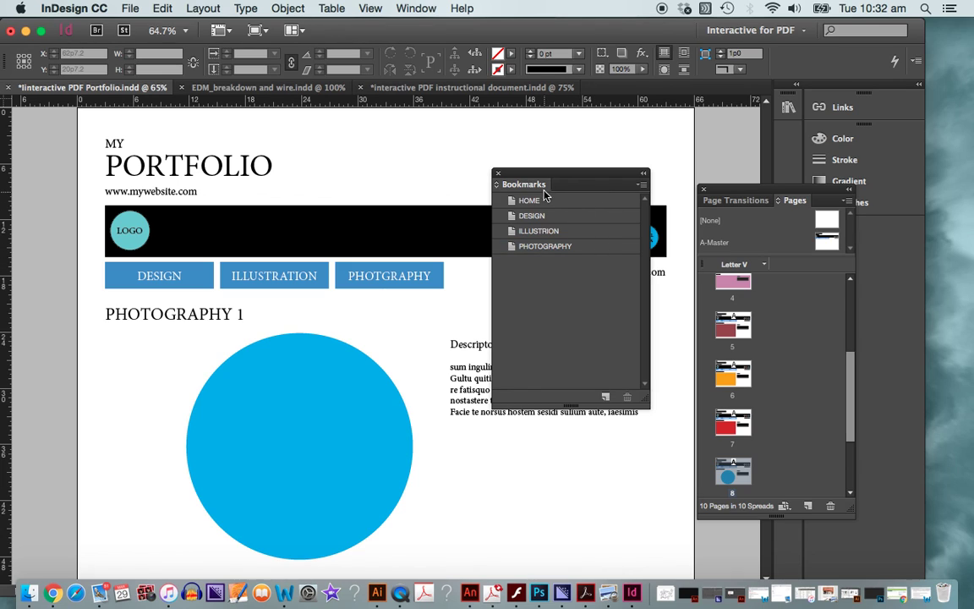
# - Move the bookmarks list up, retest each bookmark, and end on the HOME Introduction page
pyautogui.moveTo(544, 193)
pyautogui.mouseDown()
pyautogui.moveTo(540, 163)
pyautogui.moveTo(541, 177)
pyautogui.mouseUp()
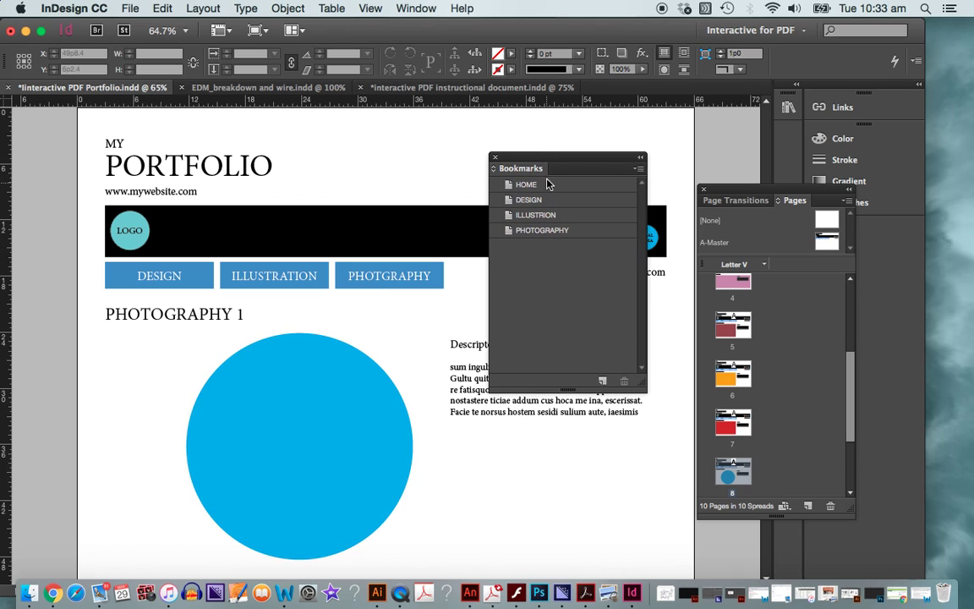
pyautogui.doubleClick(578, 186)
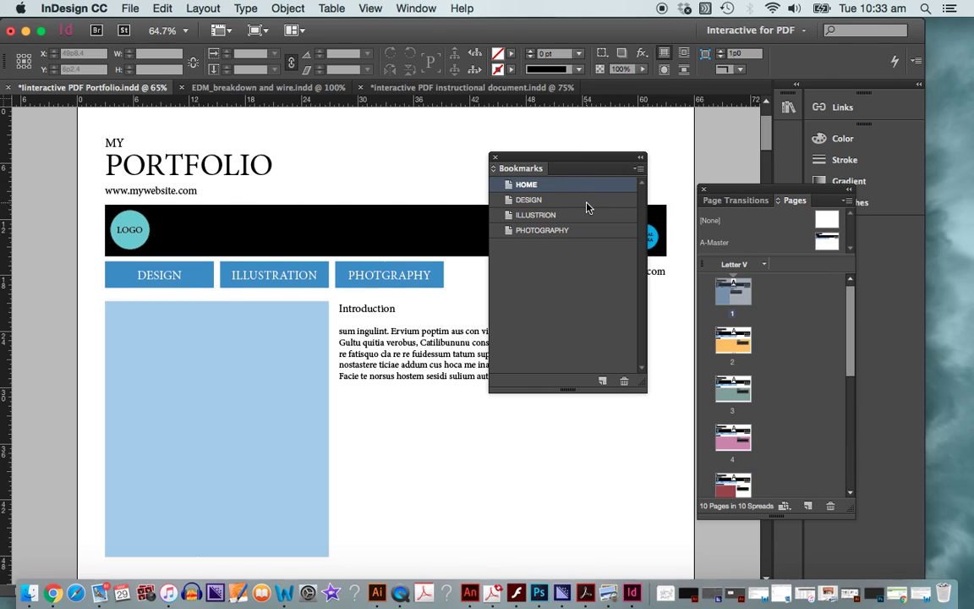
pyautogui.doubleClick(583, 203)
pyautogui.doubleClick(583, 214)
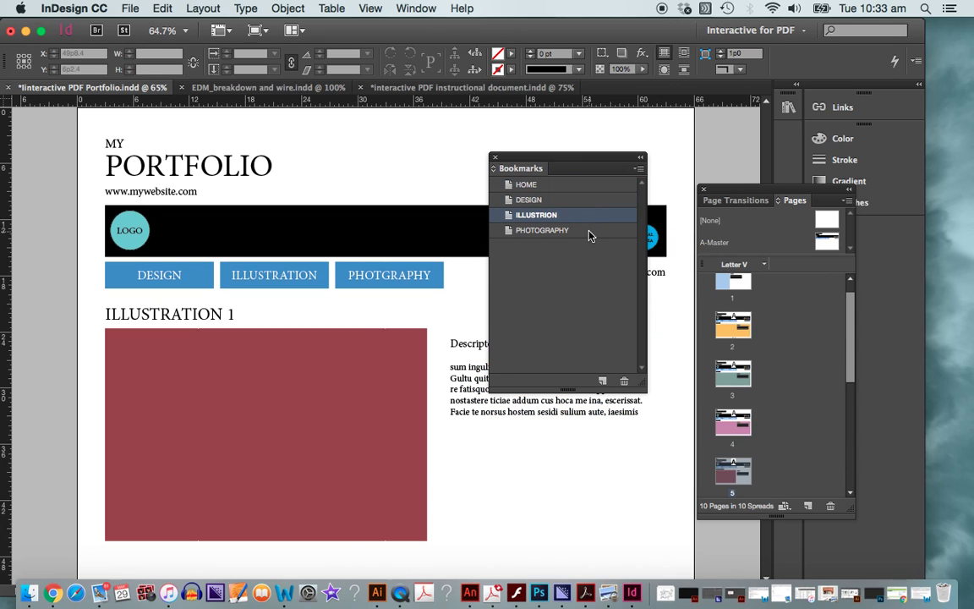
pyautogui.doubleClick(591, 230)
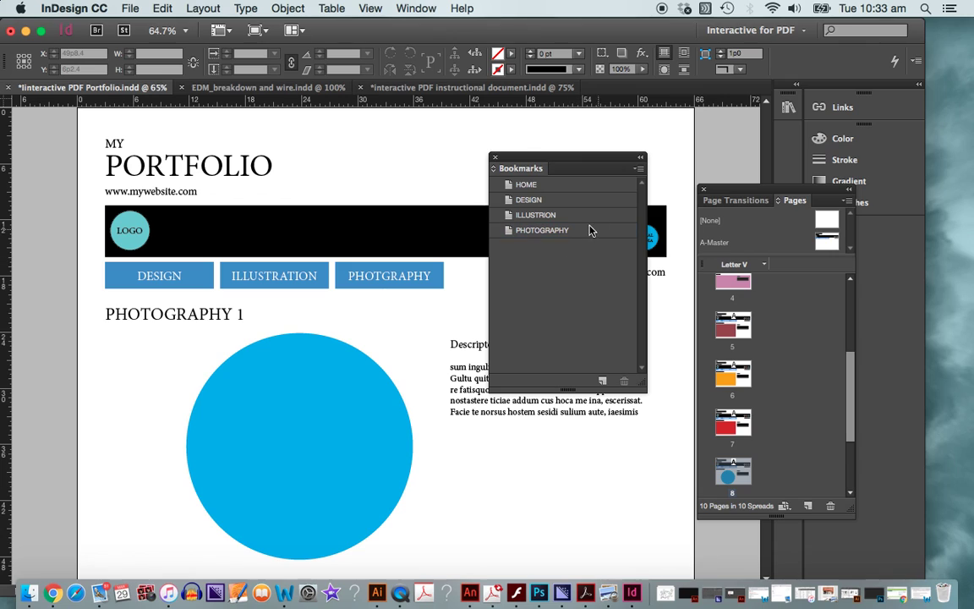
pyautogui.doubleClick(596, 217)
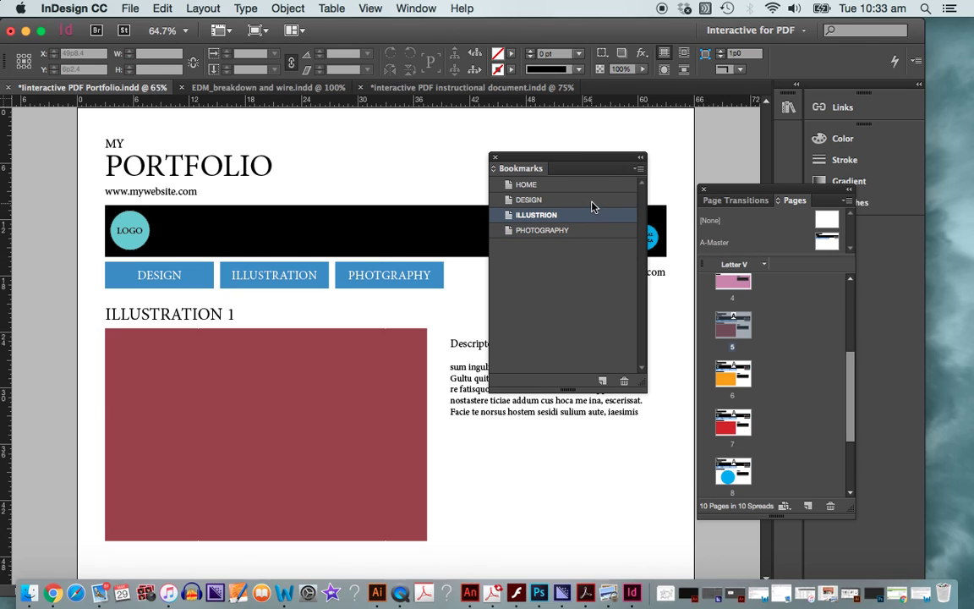
pyautogui.doubleClick(596, 199)
pyautogui.click(595, 185)
pyautogui.doubleClick(595, 186)
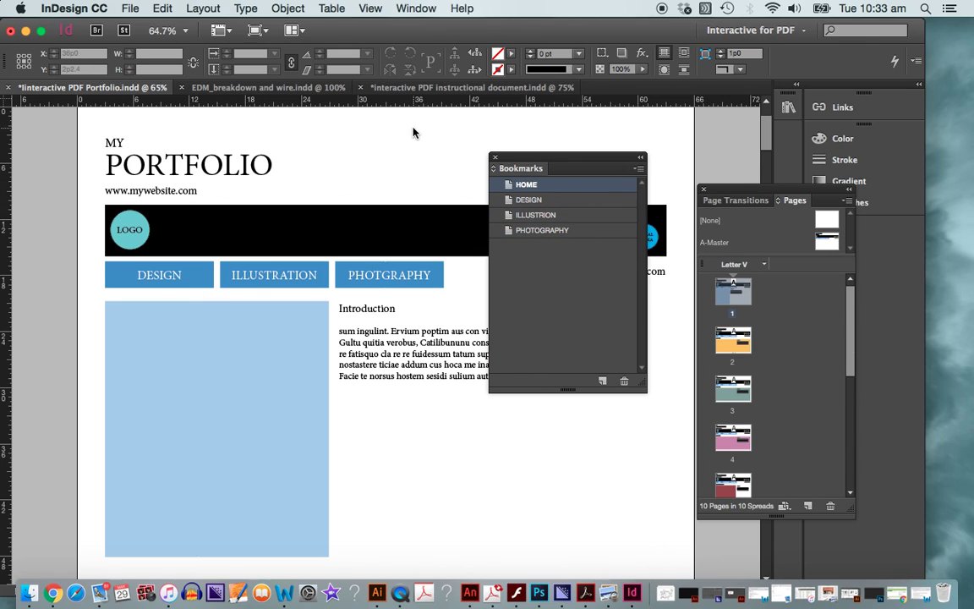
pyautogui.click(539, 328)
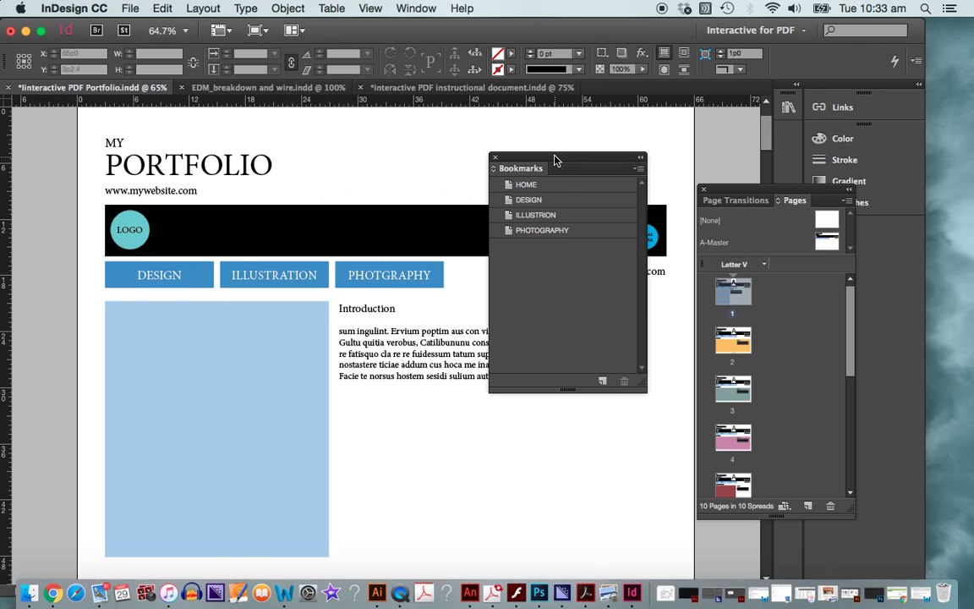
pyautogui.moveTo(555, 159); pyautogui.dragTo(564, 322)
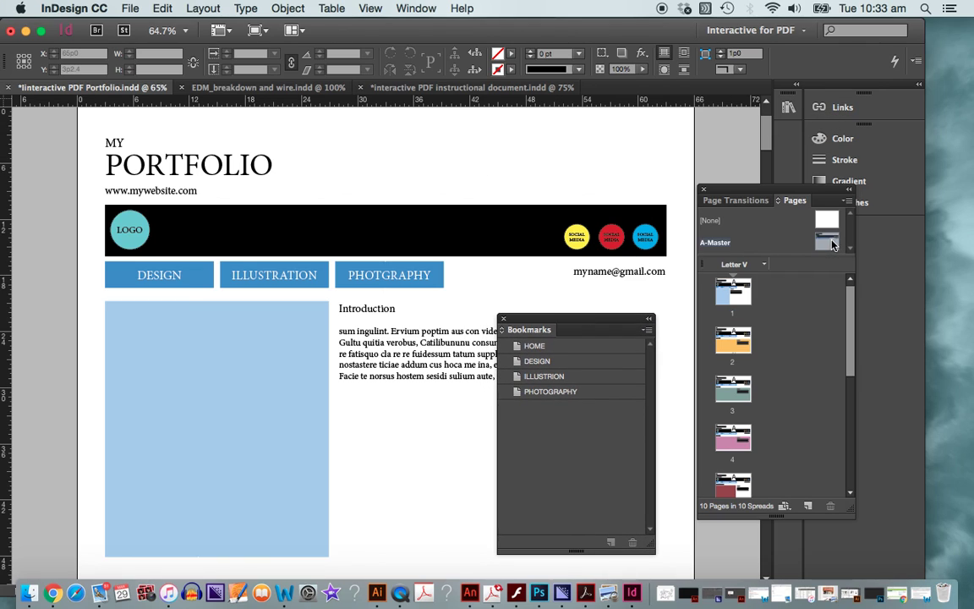
# - Open A-Master and select its DESIGN, ILLUSTRATION and PHOTGRAPHY buttons, ending on DESIGN
pyautogui.doubleClick(829, 243)
pyautogui.click(203, 273)
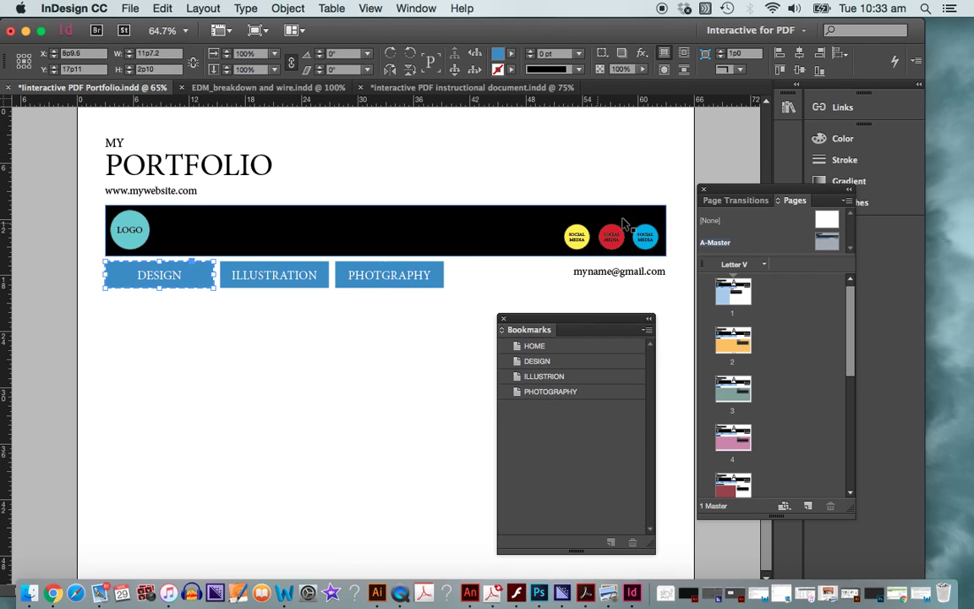
pyautogui.click(280, 272)
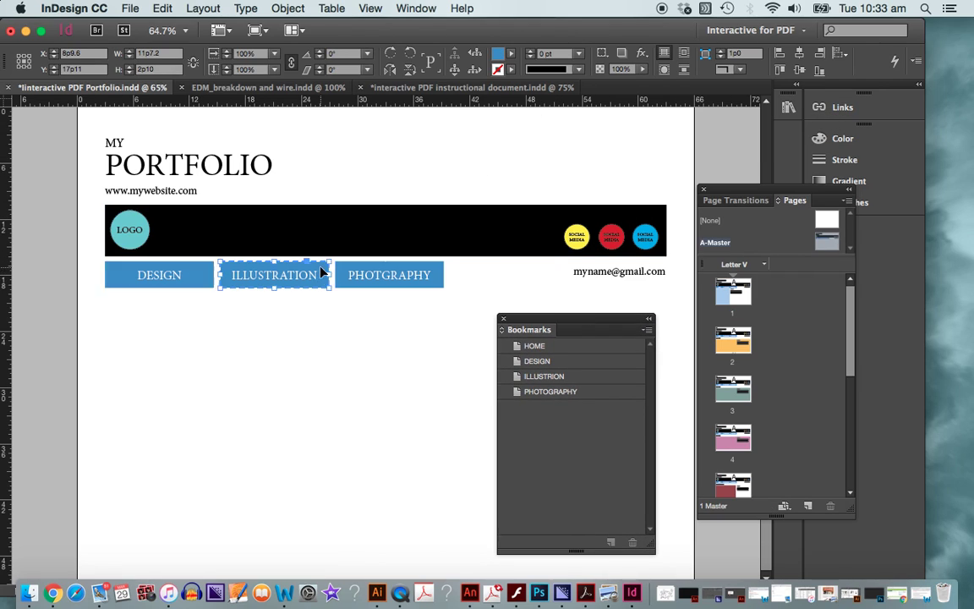
pyautogui.click(423, 278)
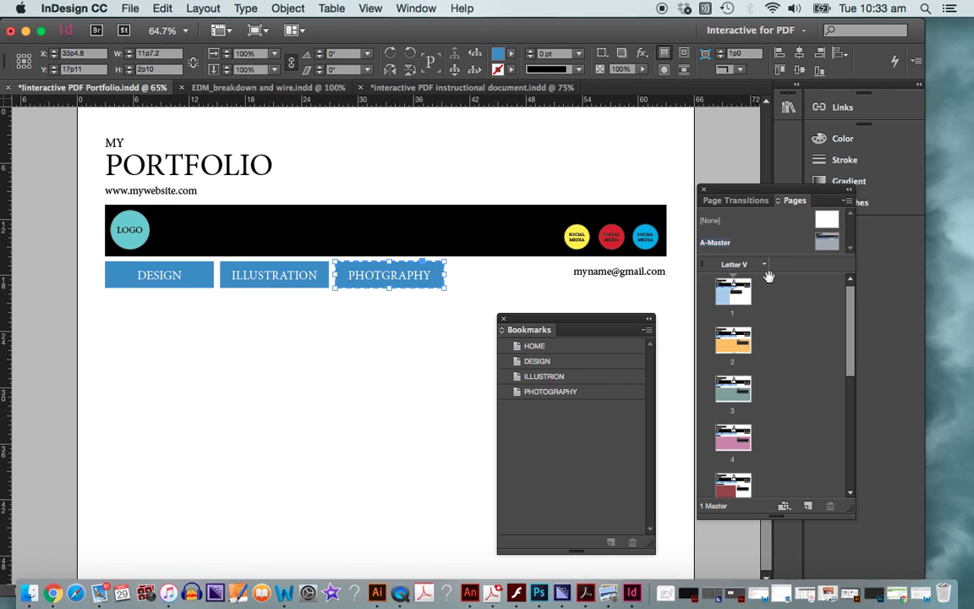
pyautogui.click(201, 274)
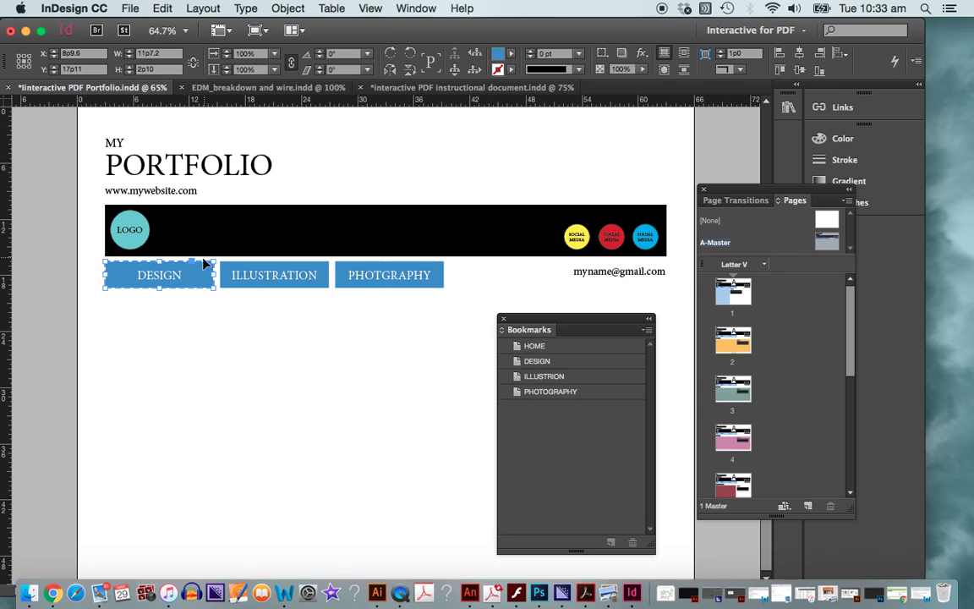
# - Give the DESIGN button a Go To Destination action targeting the DESIGN bookmark in Buttons and Forms
pyautogui.click(416, 9)
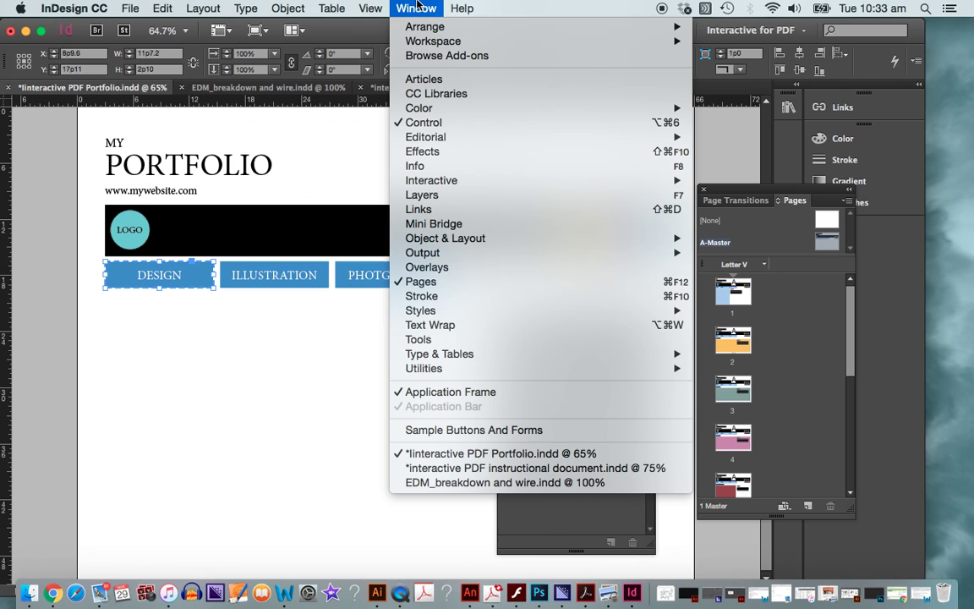
pyautogui.moveTo(549, 180)
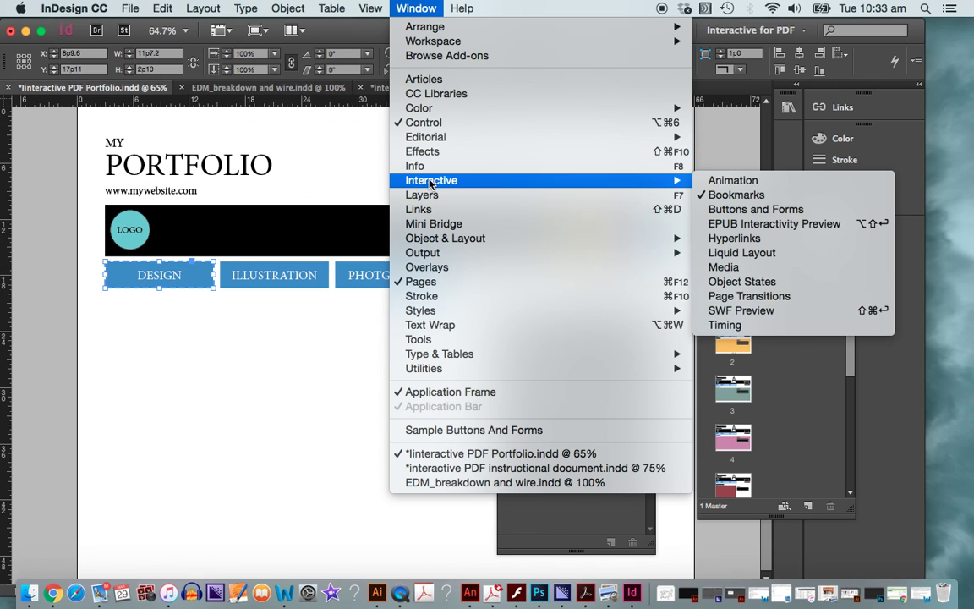
pyautogui.click(753, 209)
pyautogui.moveTo(427, 416); pyautogui.dragTo(518, 136)
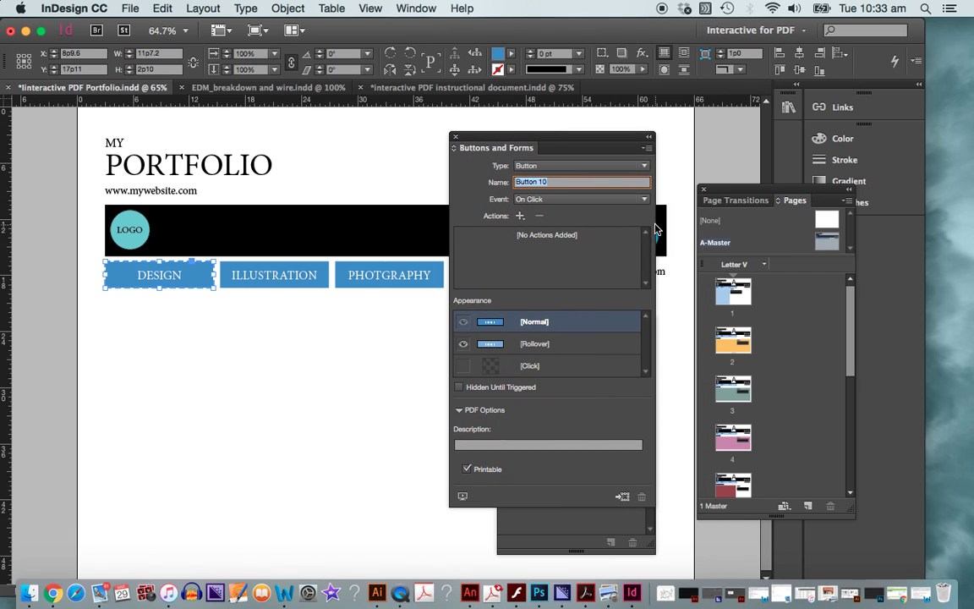
pyautogui.click(519, 217)
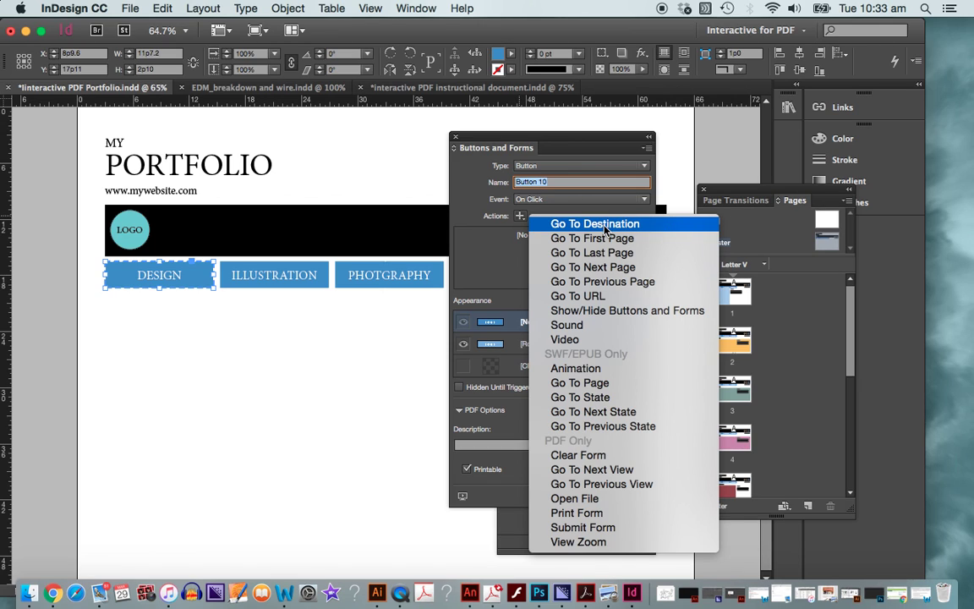
pyautogui.click(678, 226)
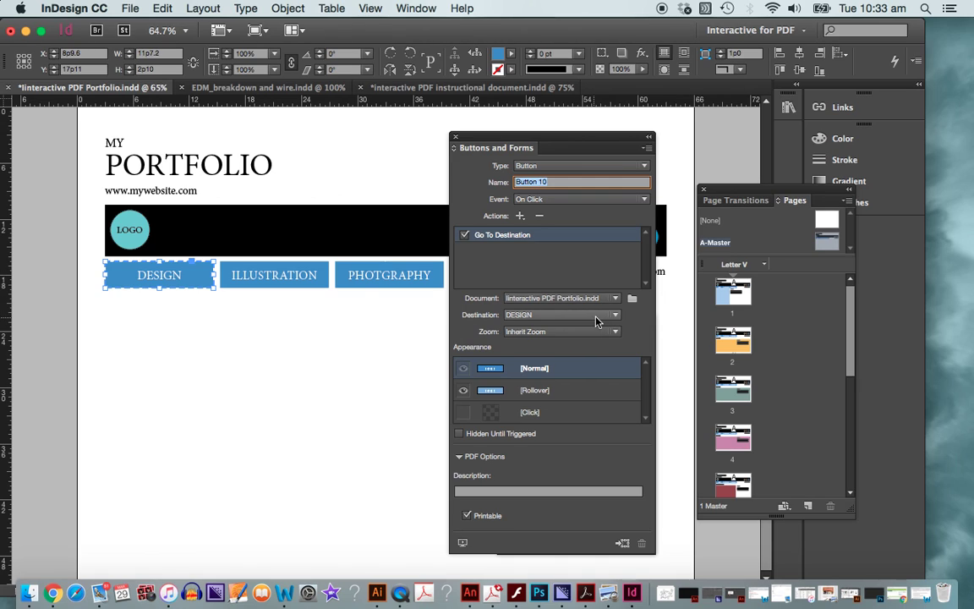
pyautogui.click(604, 317)
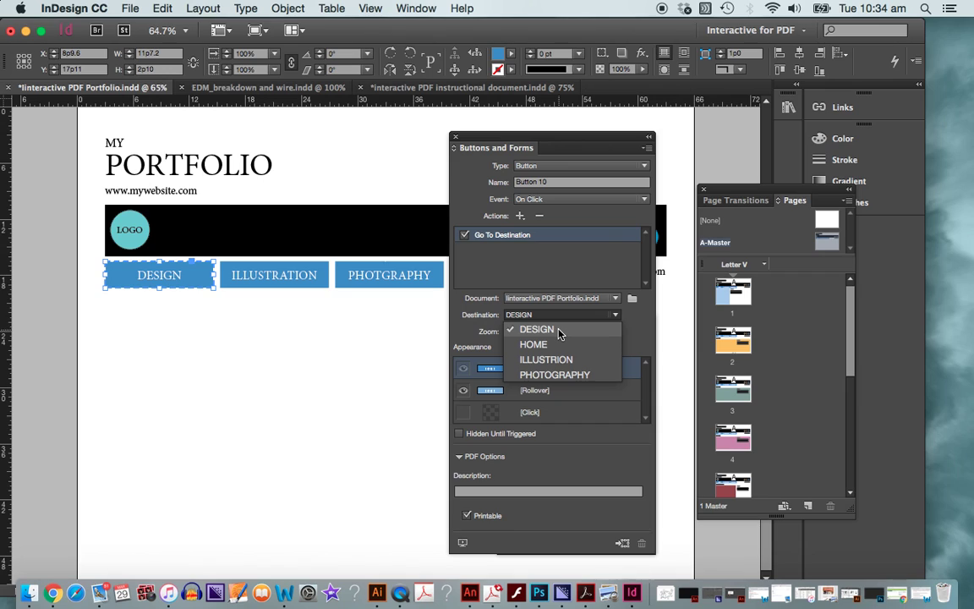
pyautogui.click(338, 306)
pyautogui.click(322, 280)
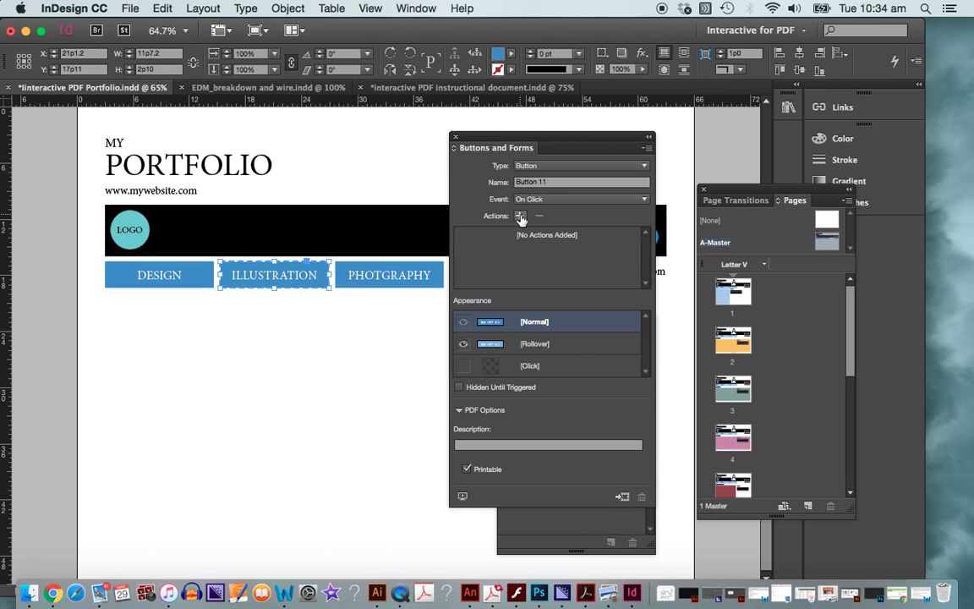
# - Add a Go To Destination action on the ILLUSTRATION button pointing to the ILLUSTRION bookmark
pyautogui.click(522, 219)
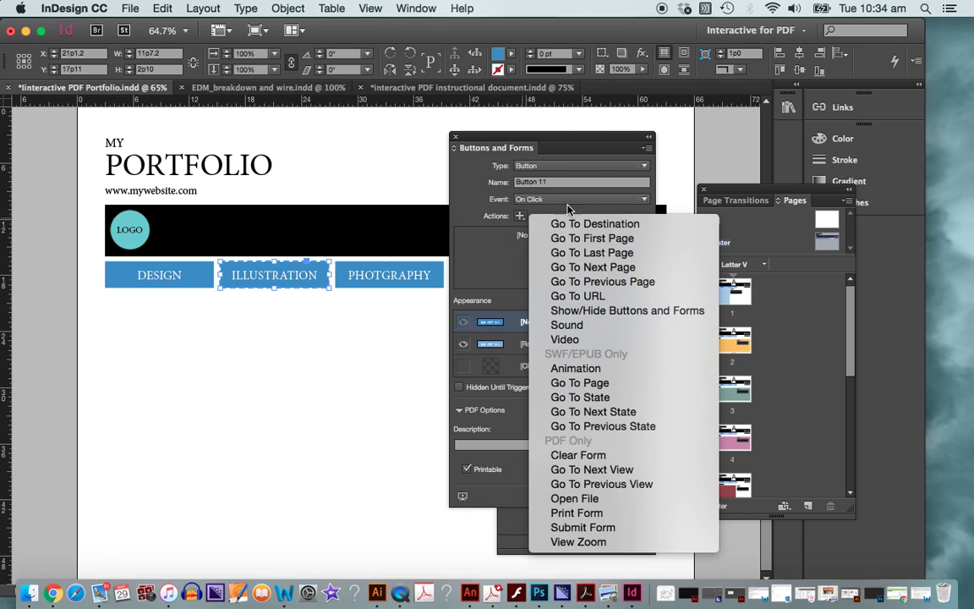
pyautogui.click(627, 222)
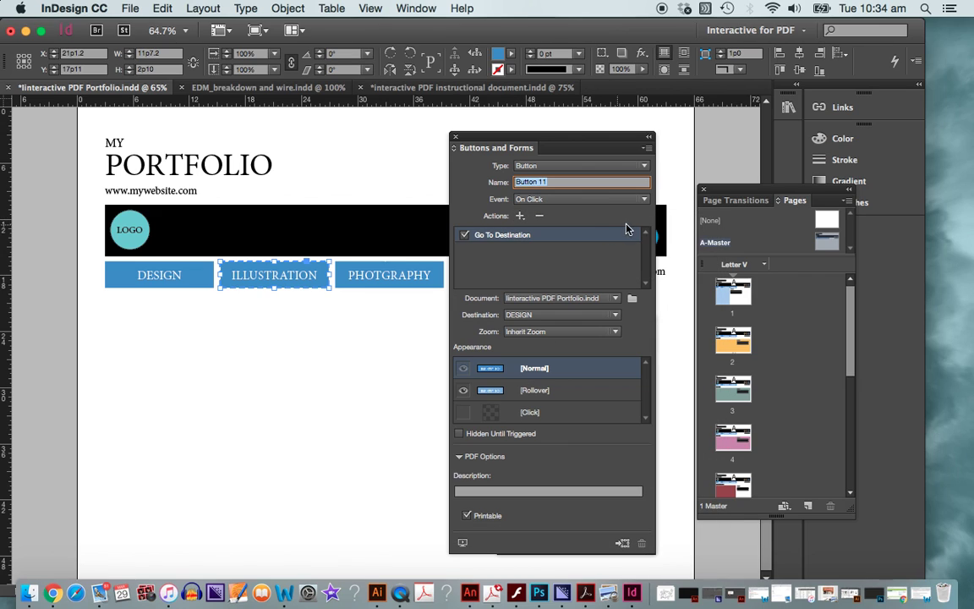
pyautogui.click(565, 315)
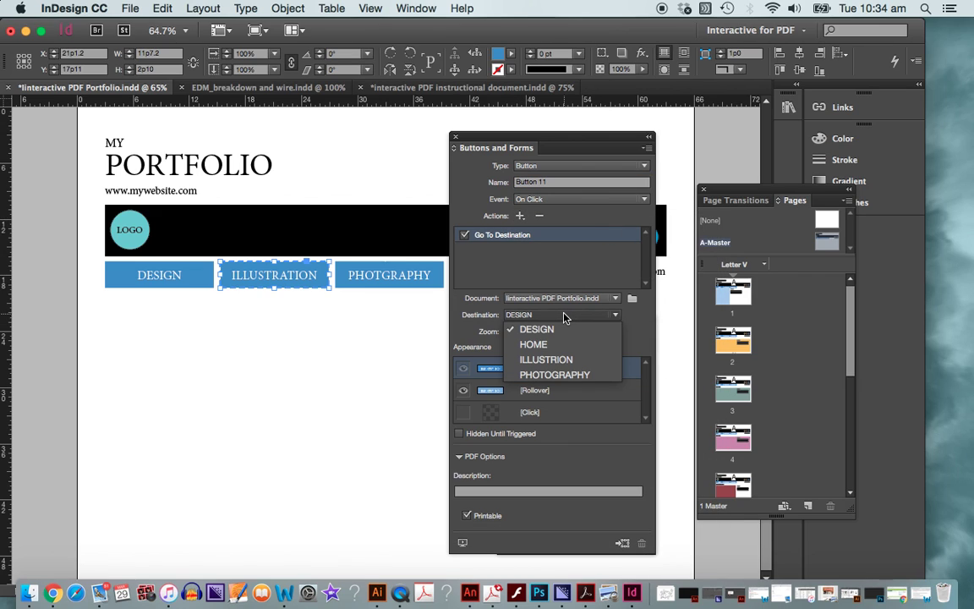
pyautogui.click(551, 362)
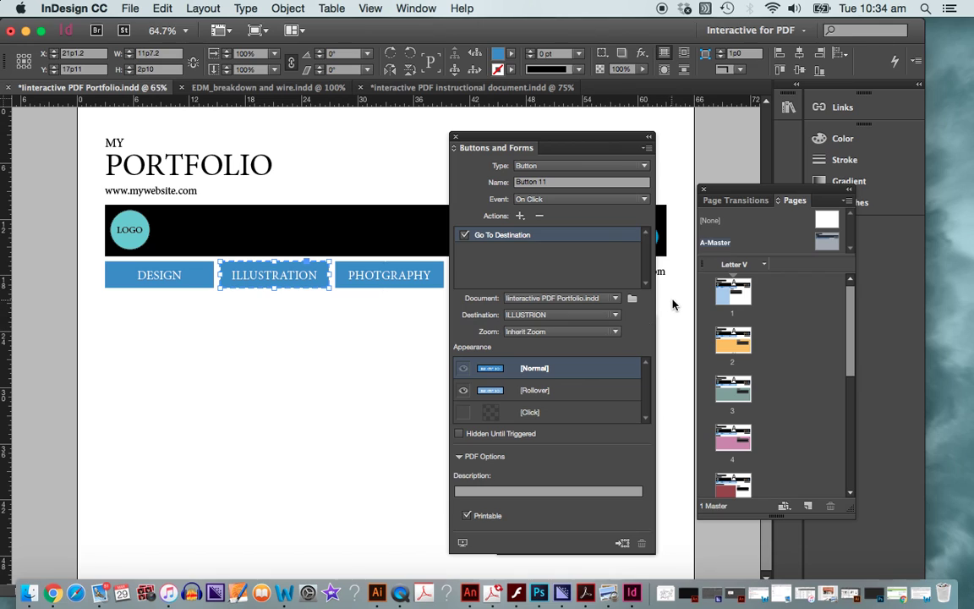
# - Link the PHOTGRAPHY button to the PHOTOGRAPHY destination with a Go To Destination action
pyautogui.click(430, 285)
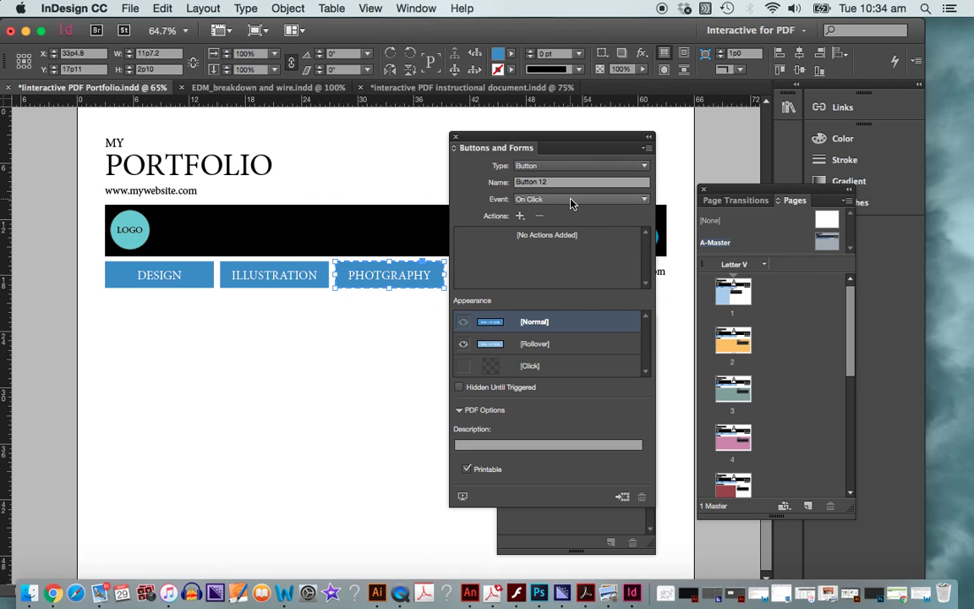
pyautogui.click(520, 217)
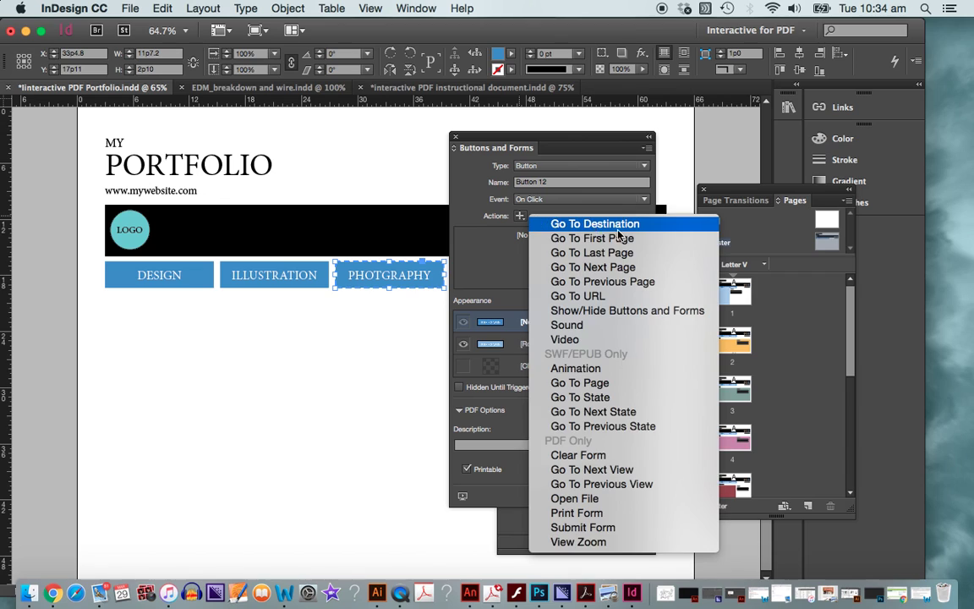
pyautogui.click(618, 228)
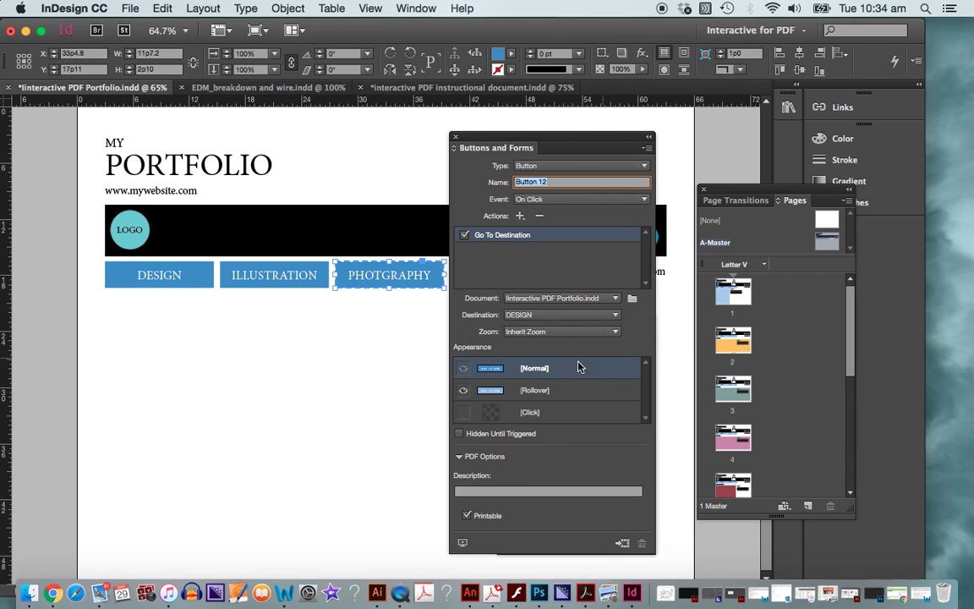
pyautogui.click(565, 317)
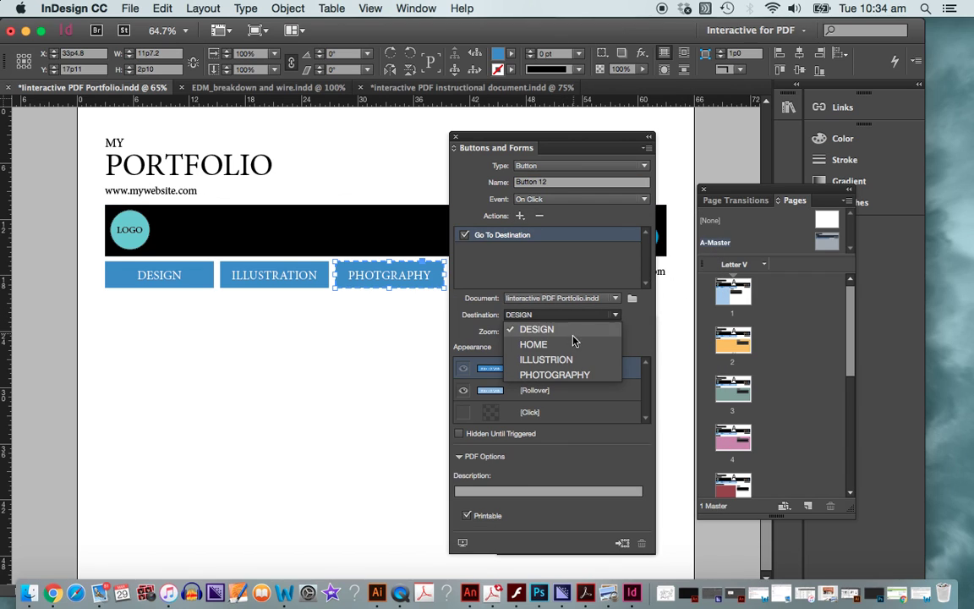
pyautogui.click(564, 375)
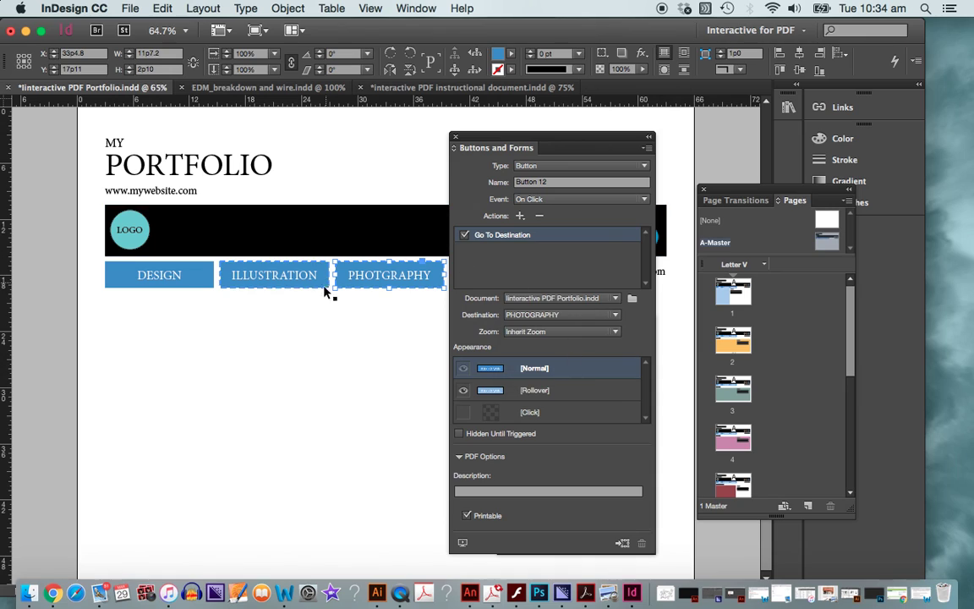
# - Check the ILLUSTRATION and DESIGN buttons' links, then select the LOGO circle
pyautogui.click(288, 273)
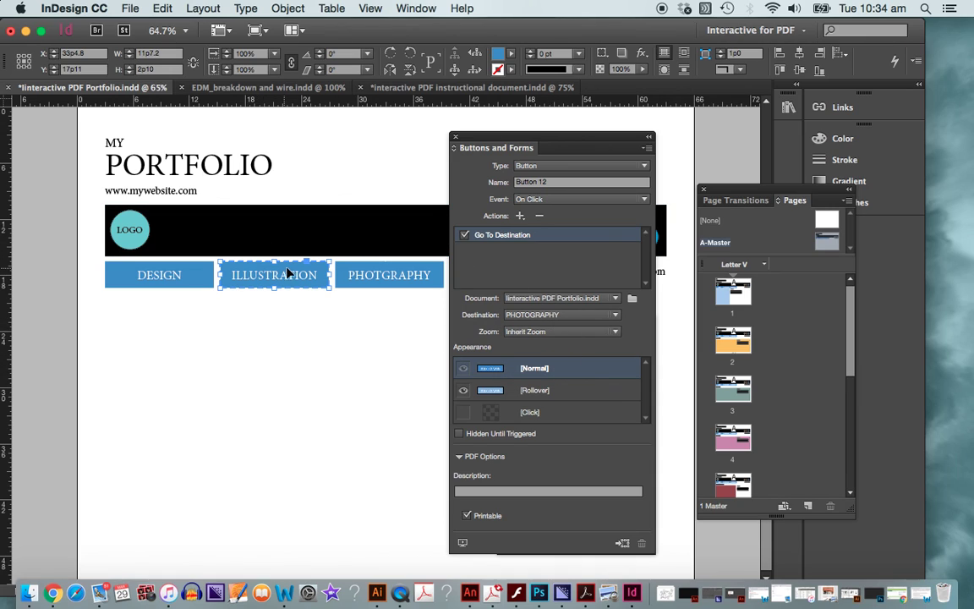
pyautogui.click(193, 277)
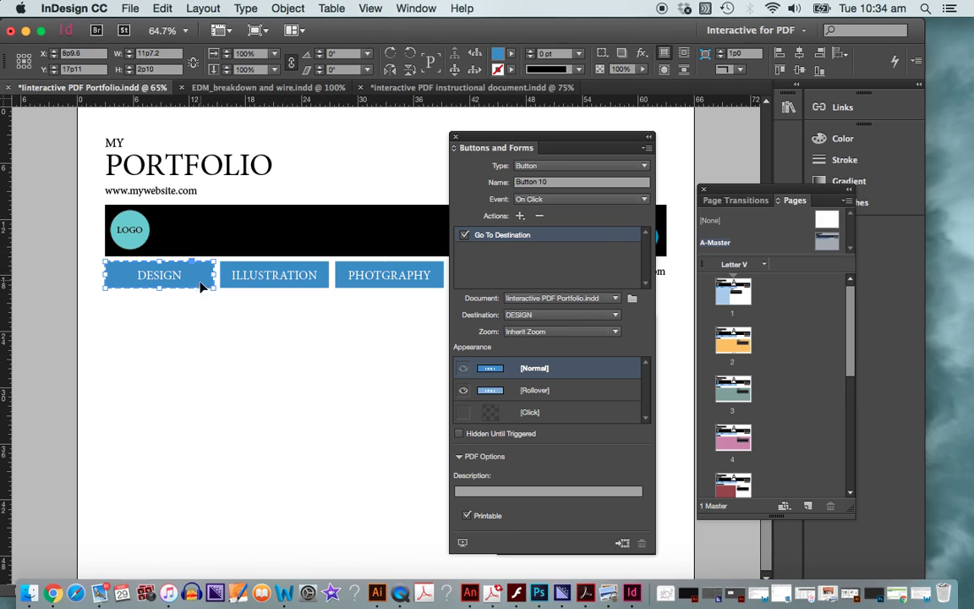
pyautogui.click(176, 318)
pyautogui.click(131, 230)
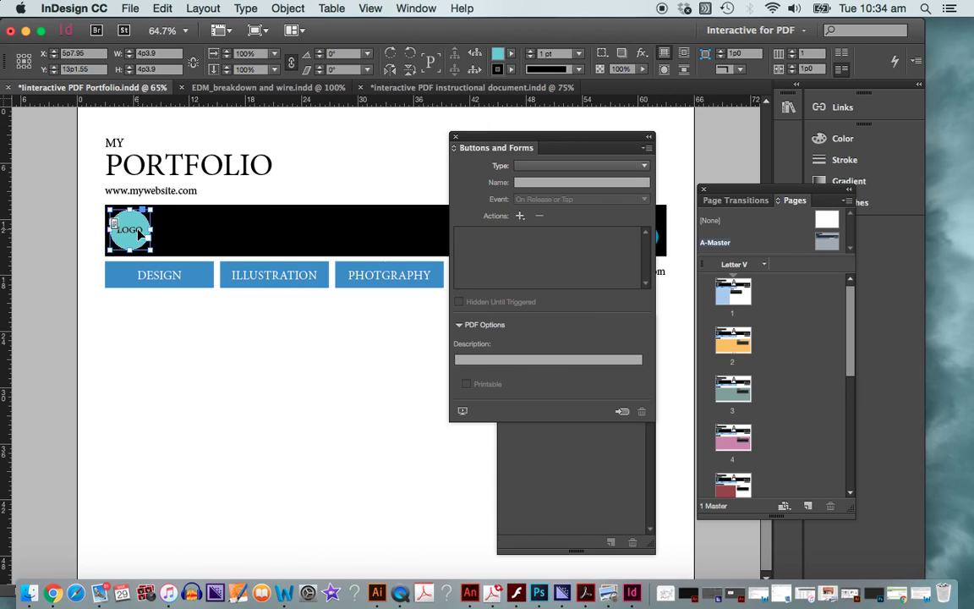
# - Convert the LOGO circle on the master page into a button
pyautogui.click(165, 330)
pyautogui.click(127, 220)
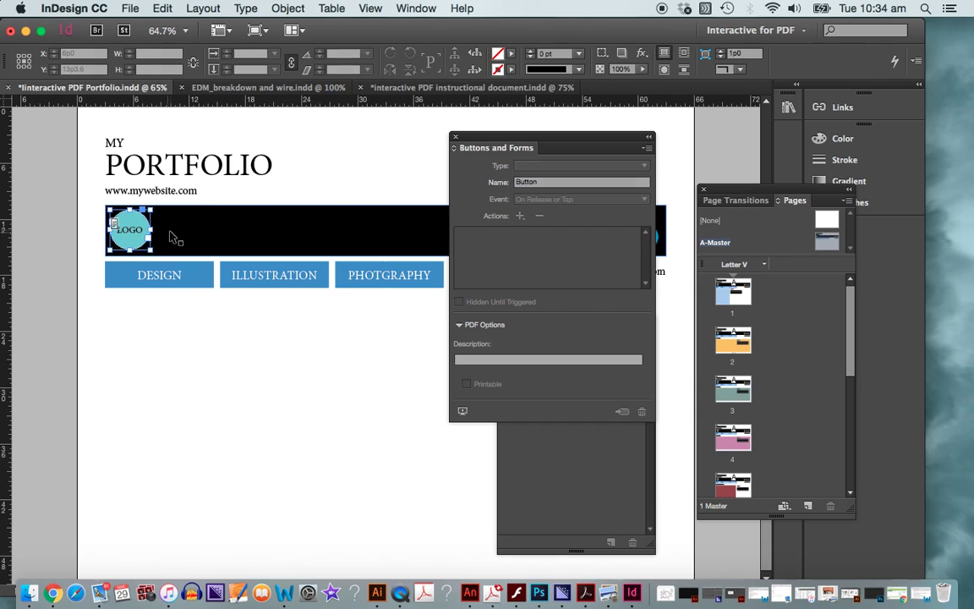
pyautogui.click(145, 241)
pyautogui.rightClick(138, 239)
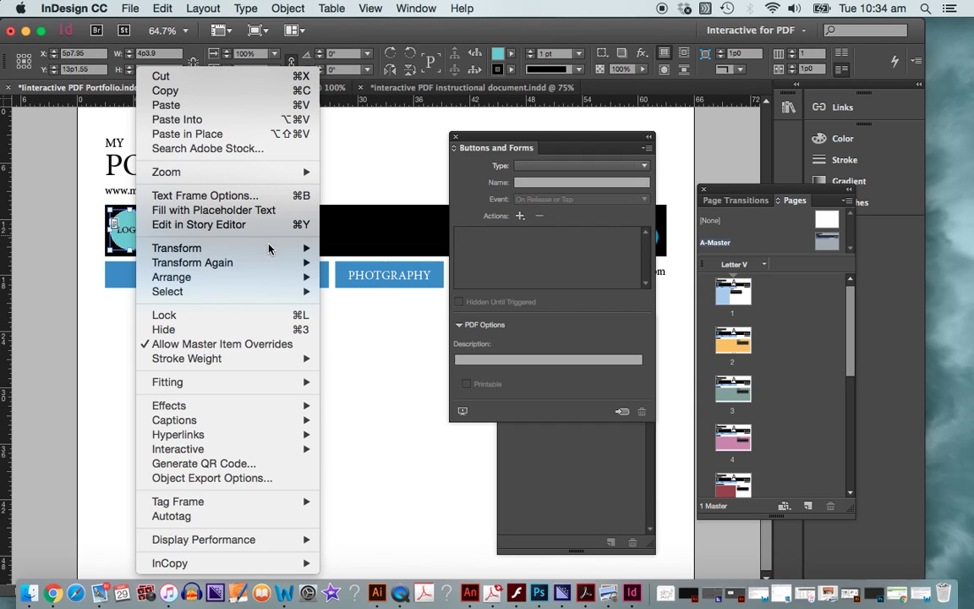
pyautogui.moveTo(211, 449)
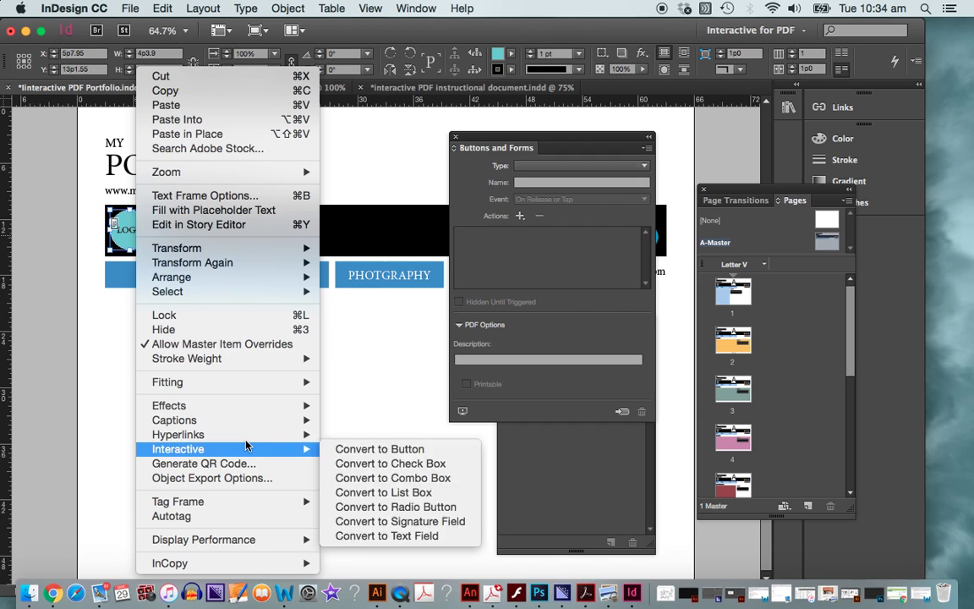
pyautogui.click(393, 455)
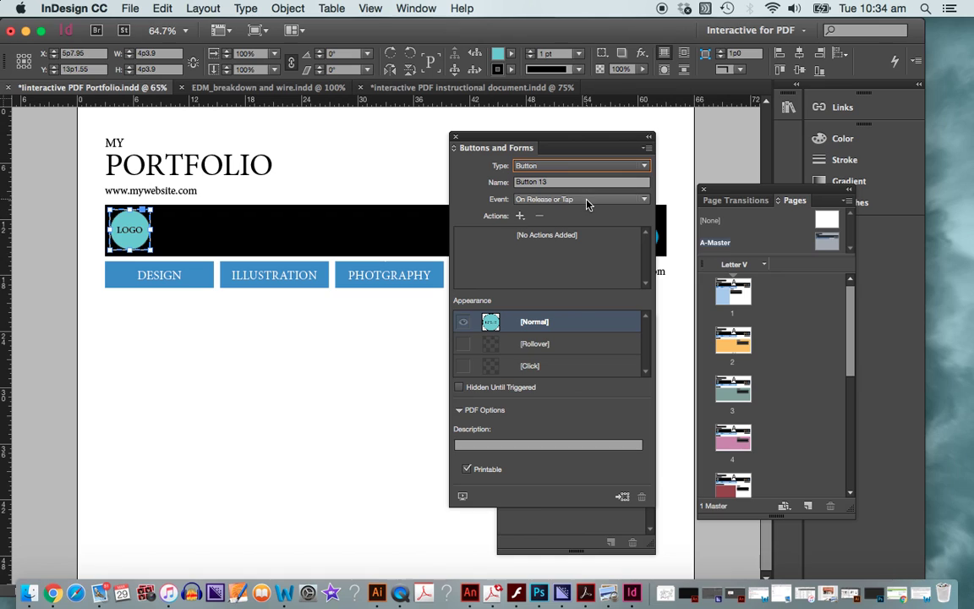
# - Set the LOGO button to Go To Destination HOME on click
pyautogui.click(588, 201)
pyautogui.click(590, 226)
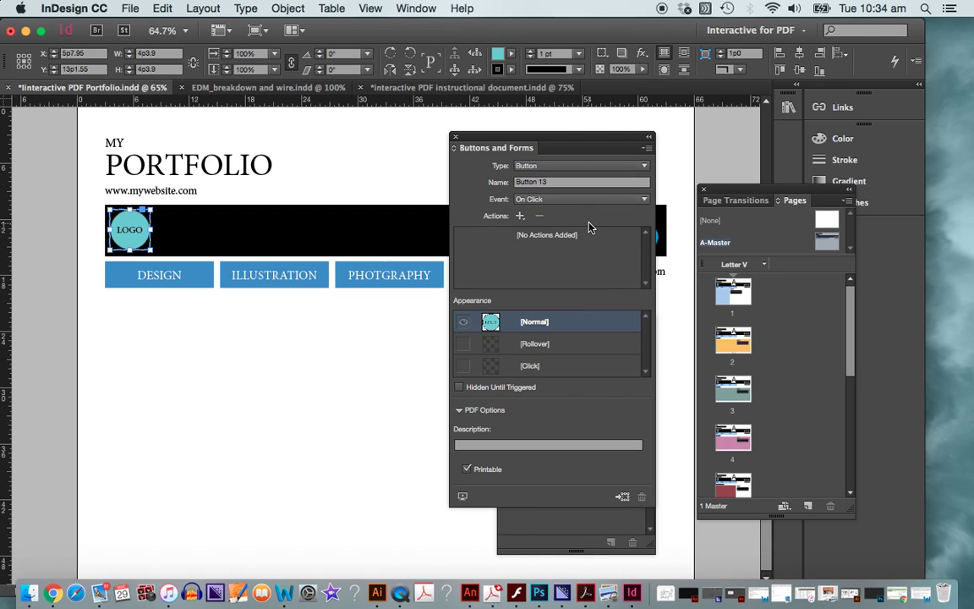
pyautogui.click(520, 216)
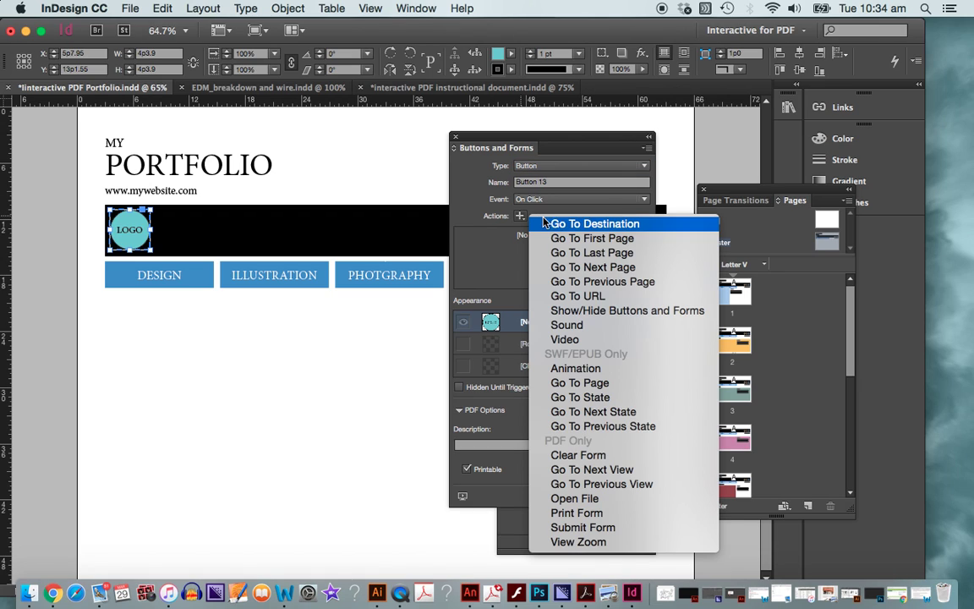
pyautogui.click(622, 225)
pyautogui.click(558, 315)
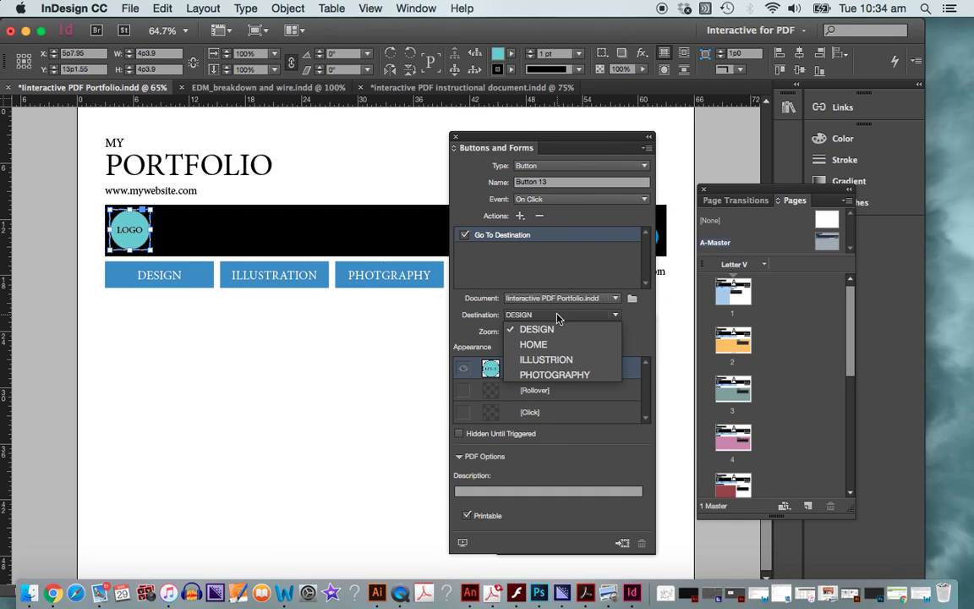
pyautogui.click(548, 345)
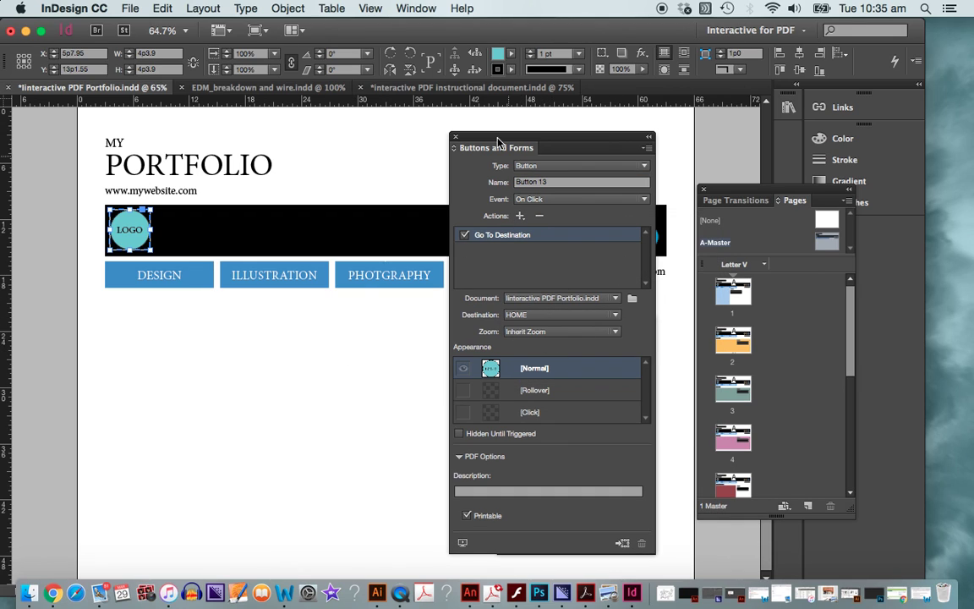
pyautogui.moveTo(499, 142); pyautogui.dragTo(516, 427)
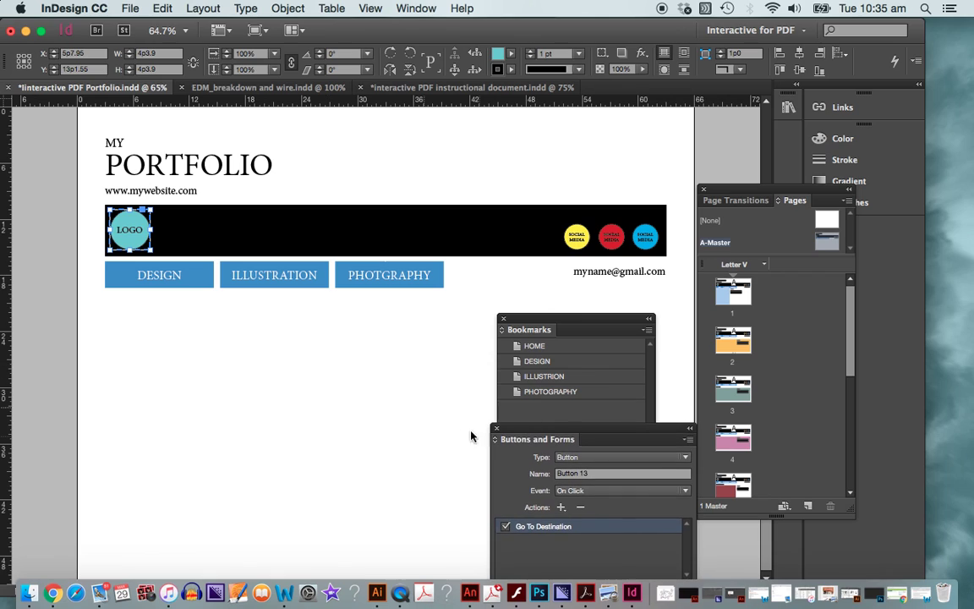
# - Return to the HOME page, select the Introduction text frame, and save the portfolio
pyautogui.doubleClick(545, 346)
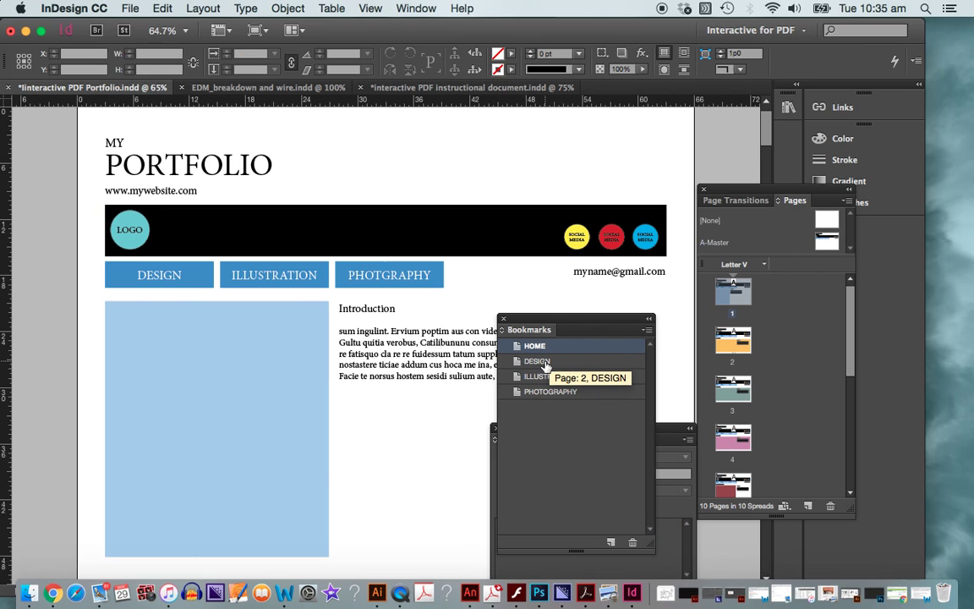
pyautogui.moveTo(545, 365); pyautogui.dragTo(547, 378)
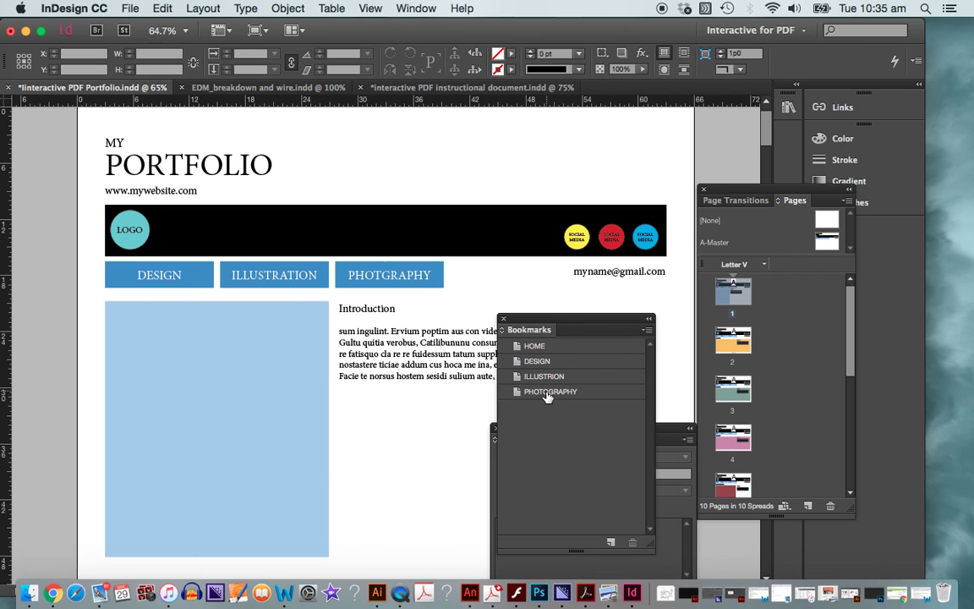
pyautogui.click(428, 426)
pyautogui.click(161, 7)
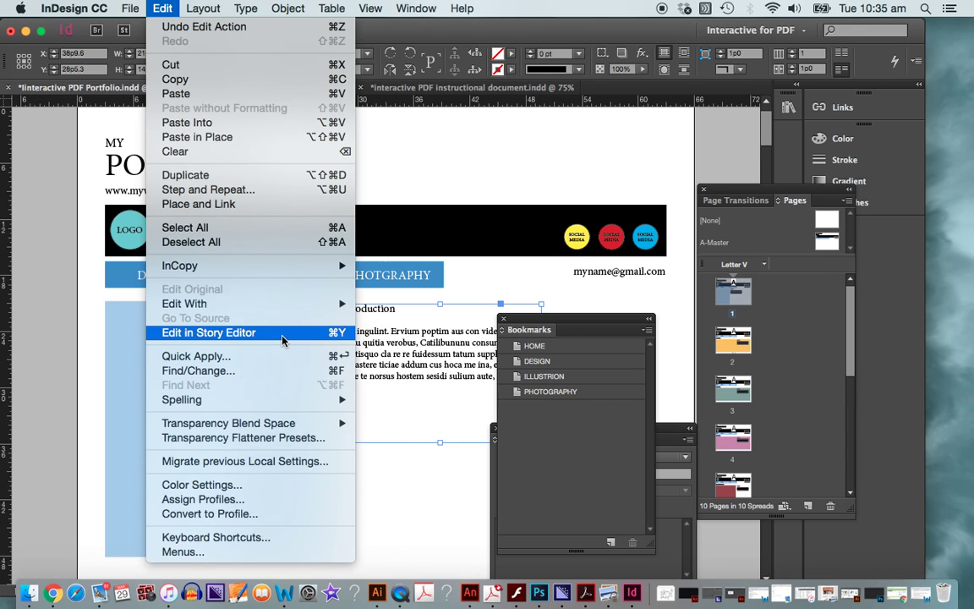
pyautogui.click(427, 152)
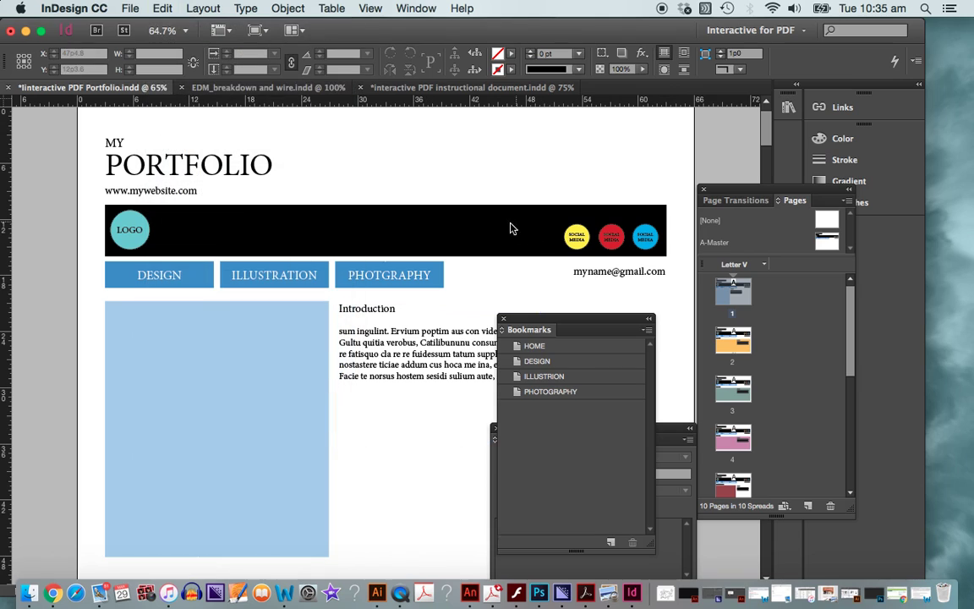
pyautogui.press('super+s')
# - Export the portfolio as an interactive PDF, replacing the earlier PDF and accepting the warning
pyautogui.click(129, 7)
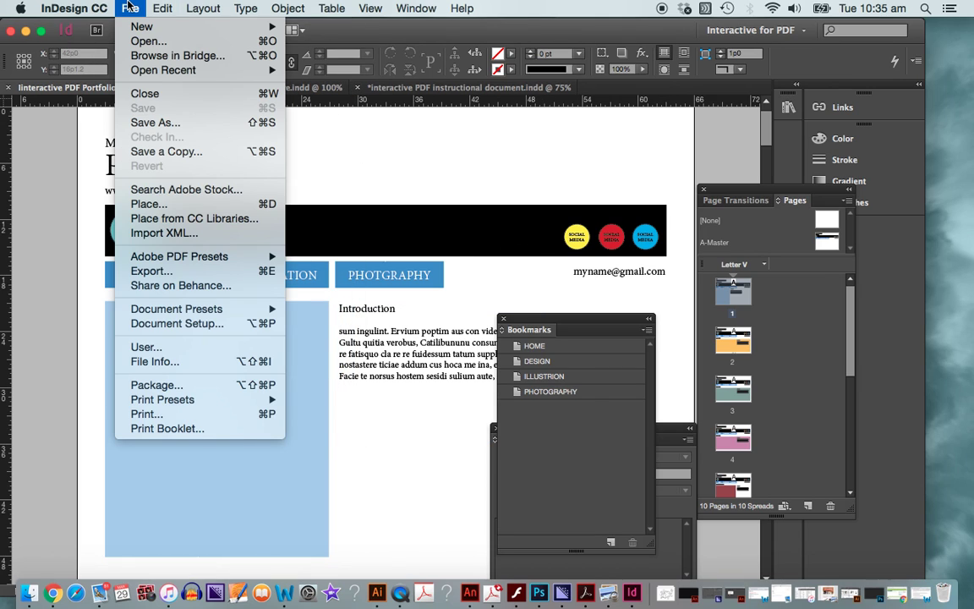
pyautogui.click(175, 278)
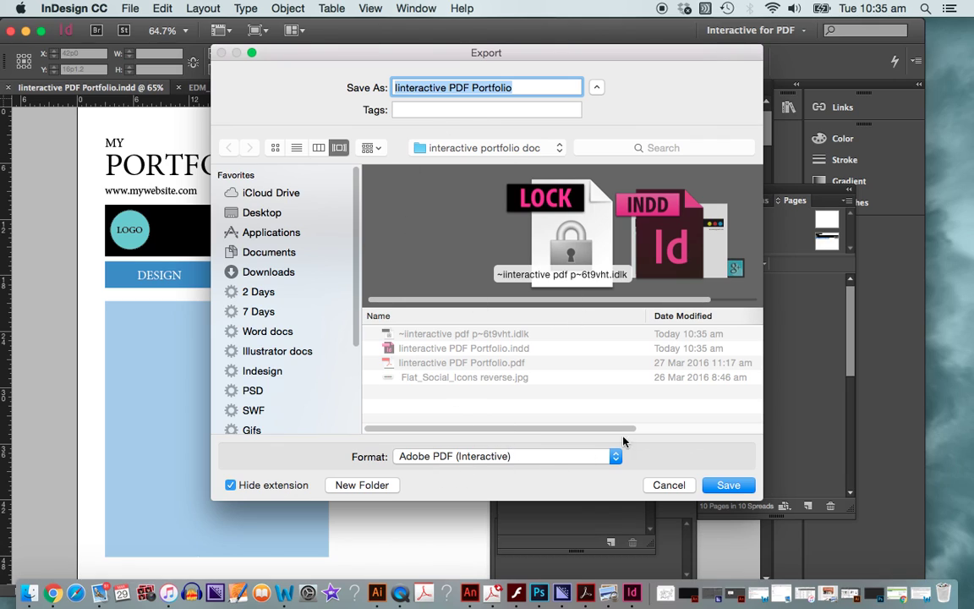
pyautogui.click(729, 485)
pyautogui.click(598, 154)
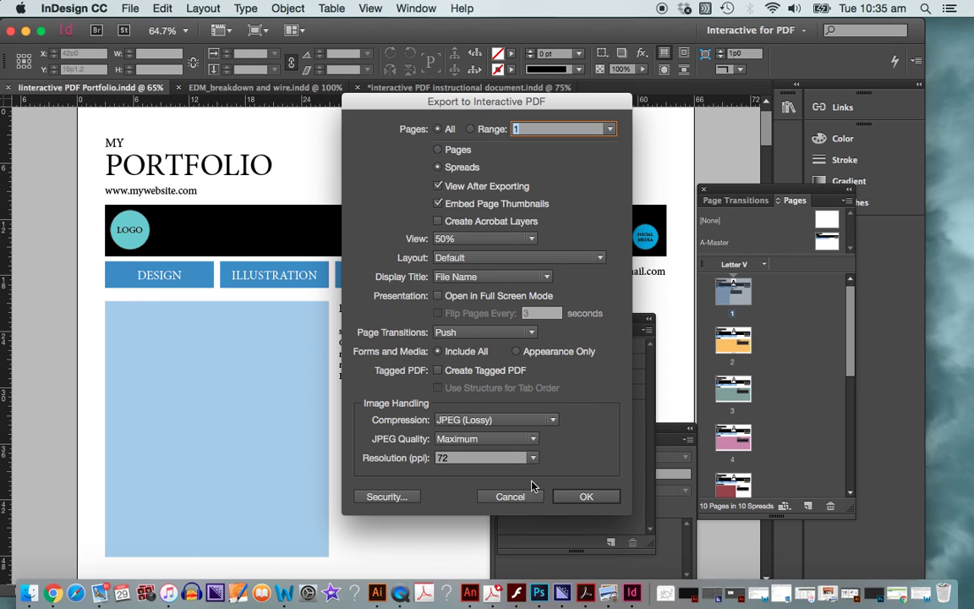
pyautogui.click(589, 499)
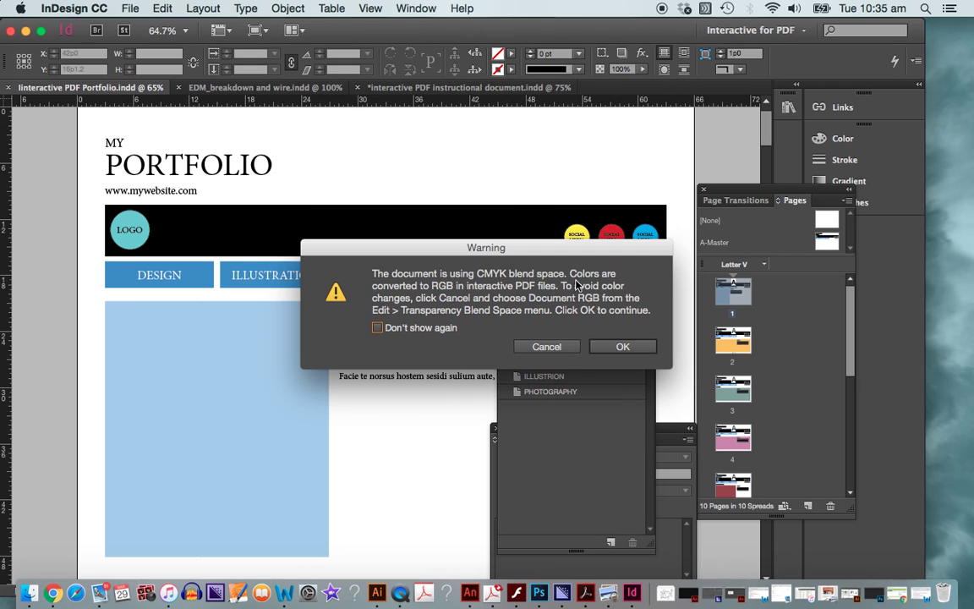
pyautogui.click(623, 346)
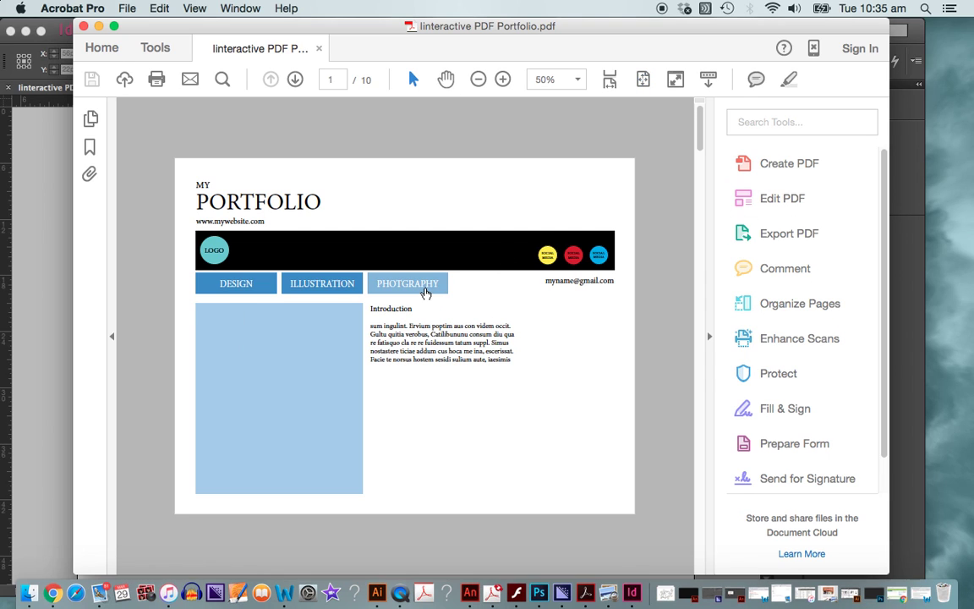
pyautogui.click(428, 277)
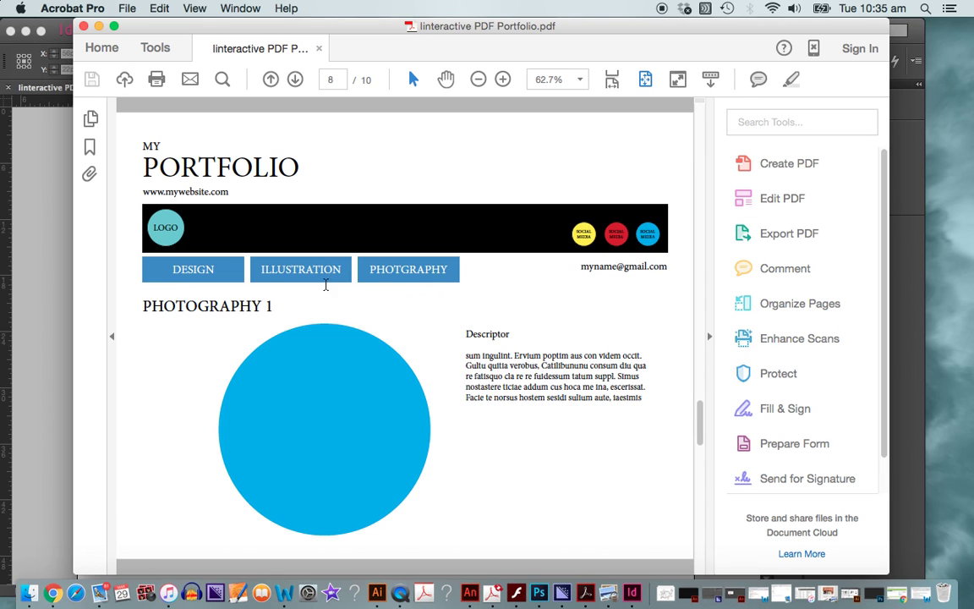
pyautogui.click(329, 276)
pyautogui.click(213, 270)
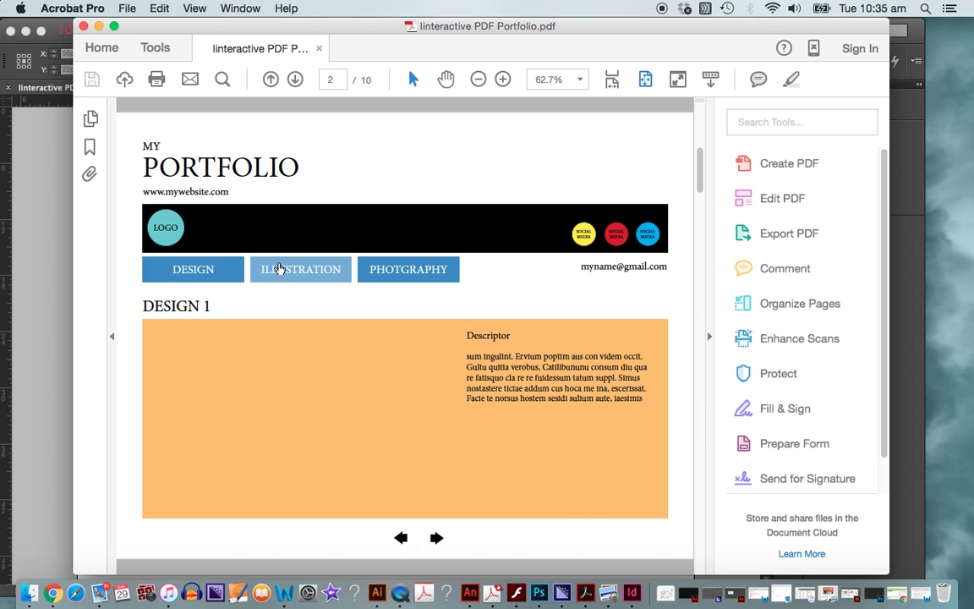
pyautogui.click(279, 269)
pyautogui.click(395, 273)
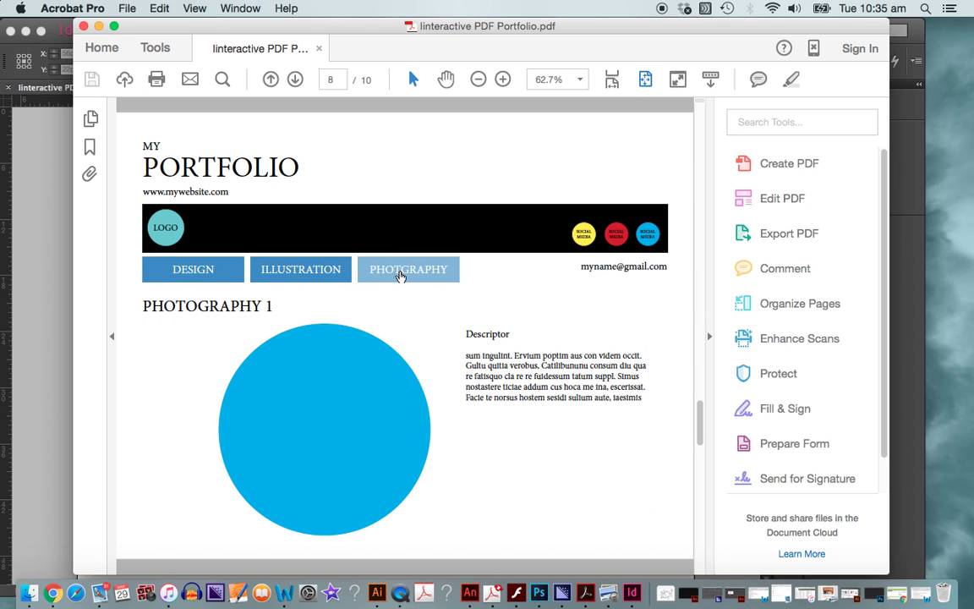
pyautogui.click(335, 271)
pyautogui.click(230, 270)
pyautogui.click(173, 232)
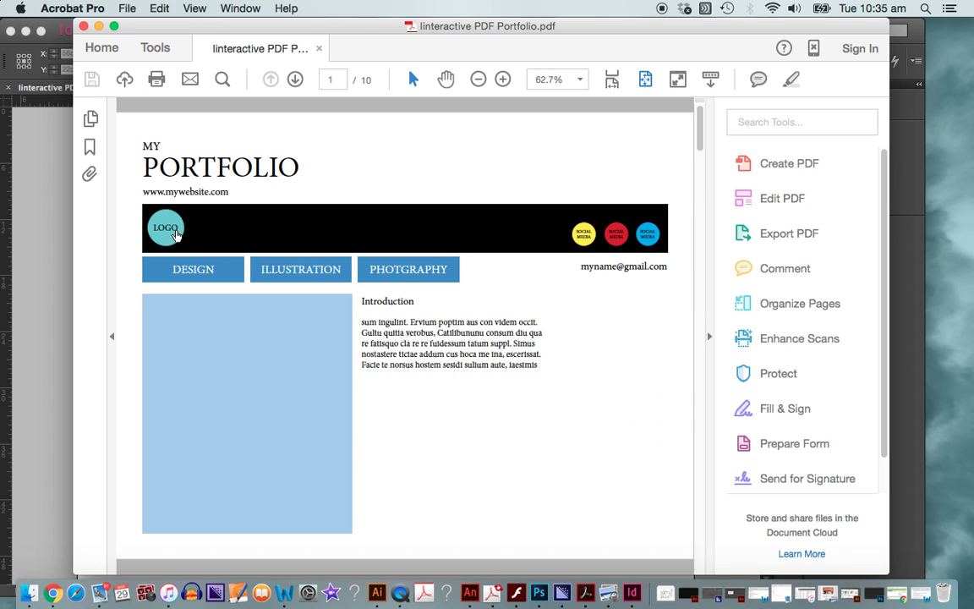
pyautogui.click(233, 270)
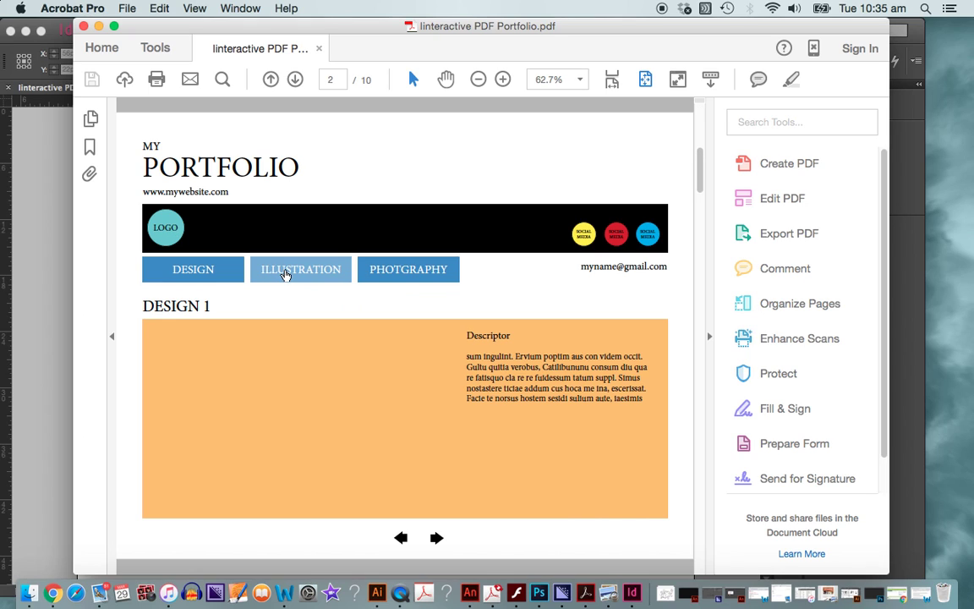
pyautogui.click(286, 272)
pyautogui.click(372, 272)
pyautogui.click(334, 272)
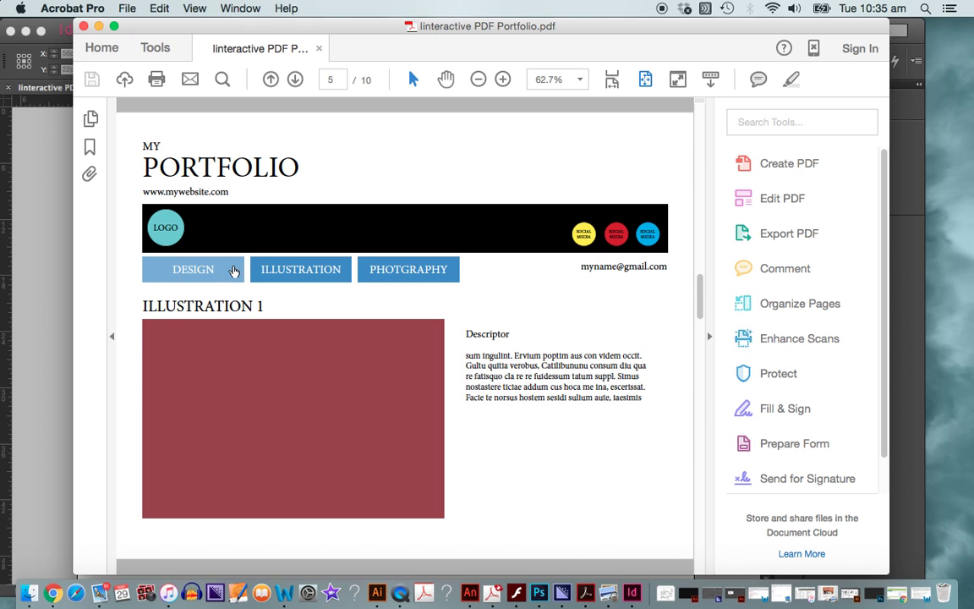
pyautogui.click(233, 271)
pyautogui.click(160, 225)
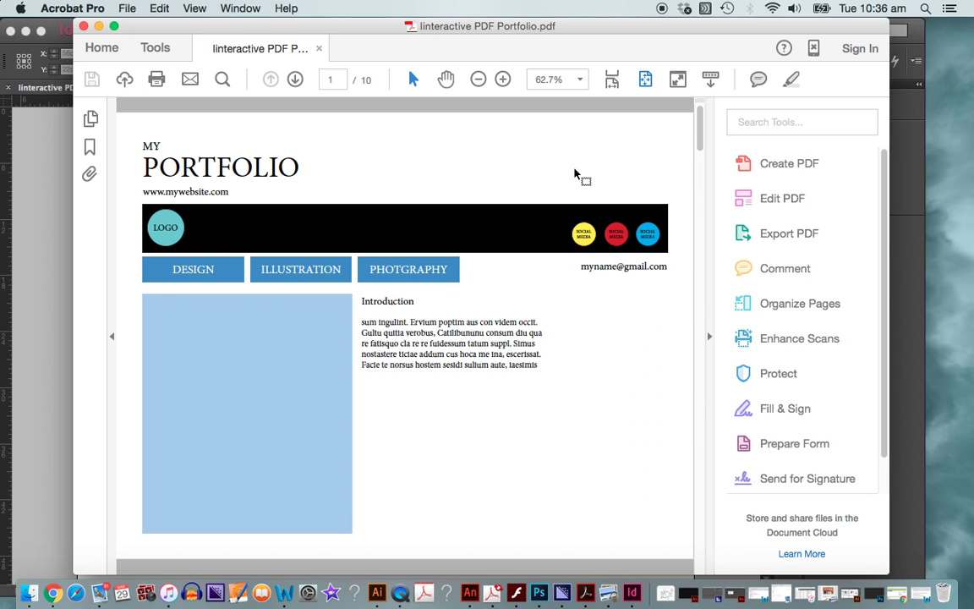
pyautogui.click(84, 28)
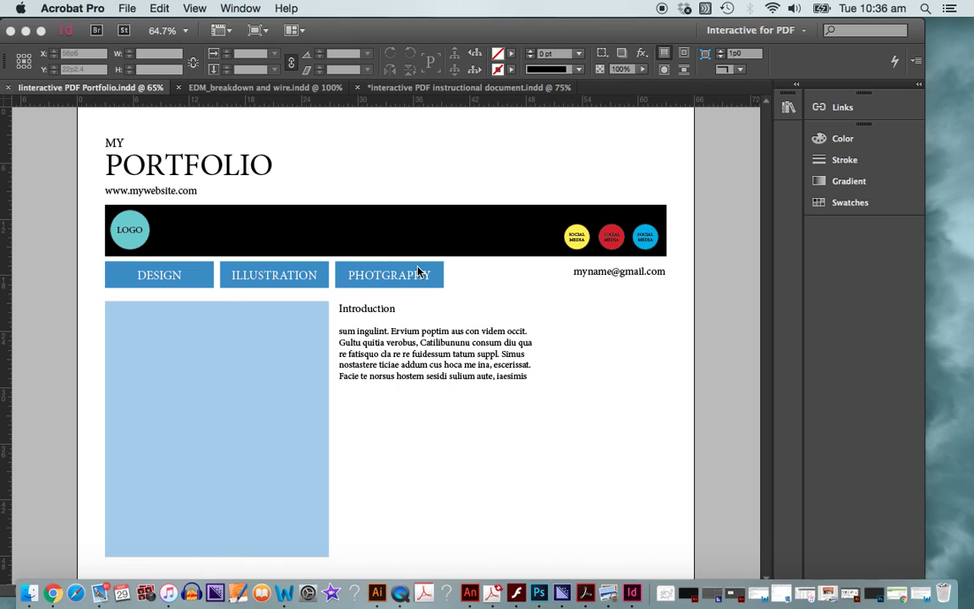
# - Back in InDesign, inspect the DESIGN 1 left arrow's Go To Previous Page action
pyautogui.click(462, 413)
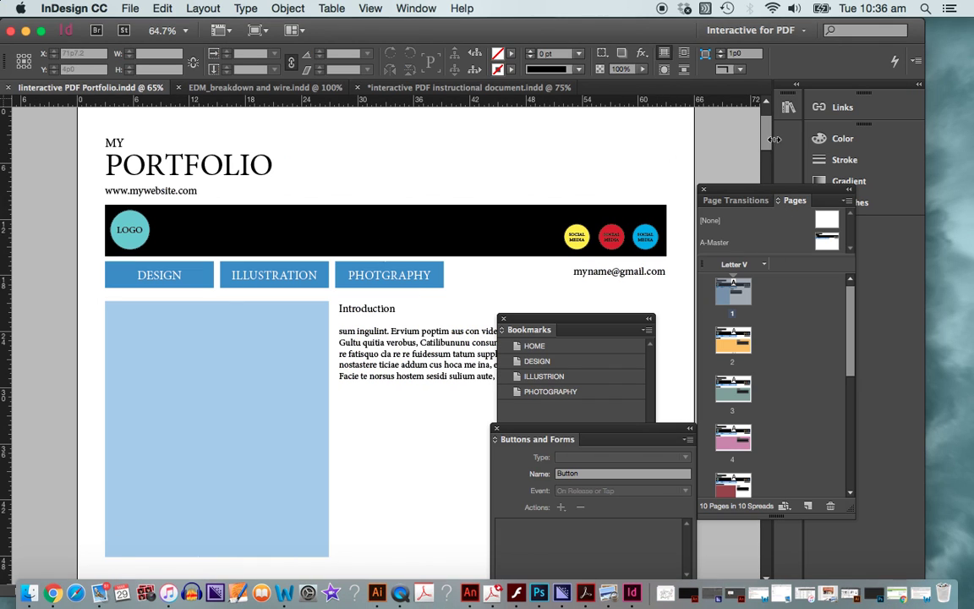
pyautogui.moveTo(770, 145); pyautogui.dragTo(780, 195)
pyautogui.click(381, 428)
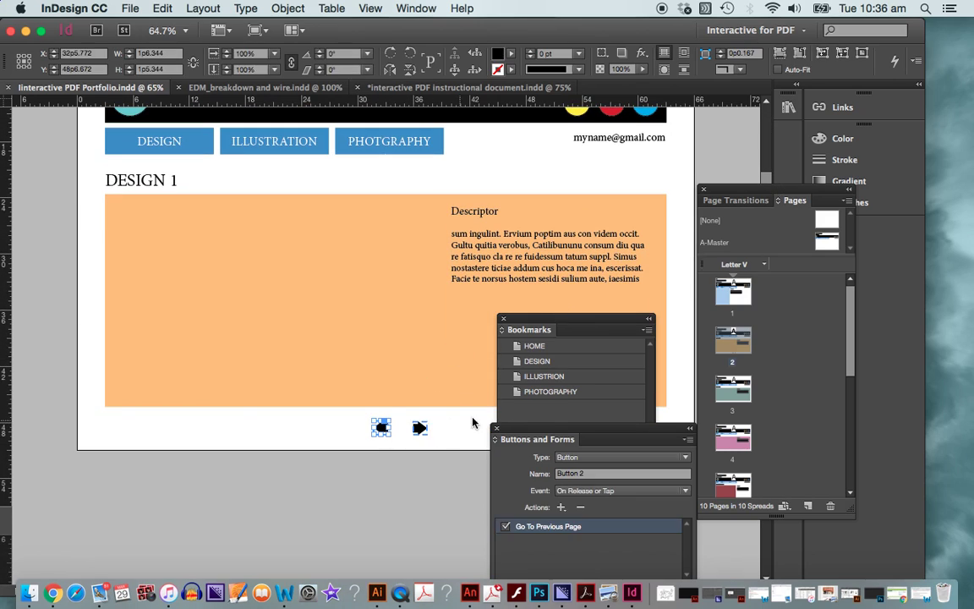
pyautogui.moveTo(548, 329); pyautogui.dragTo(657, 425)
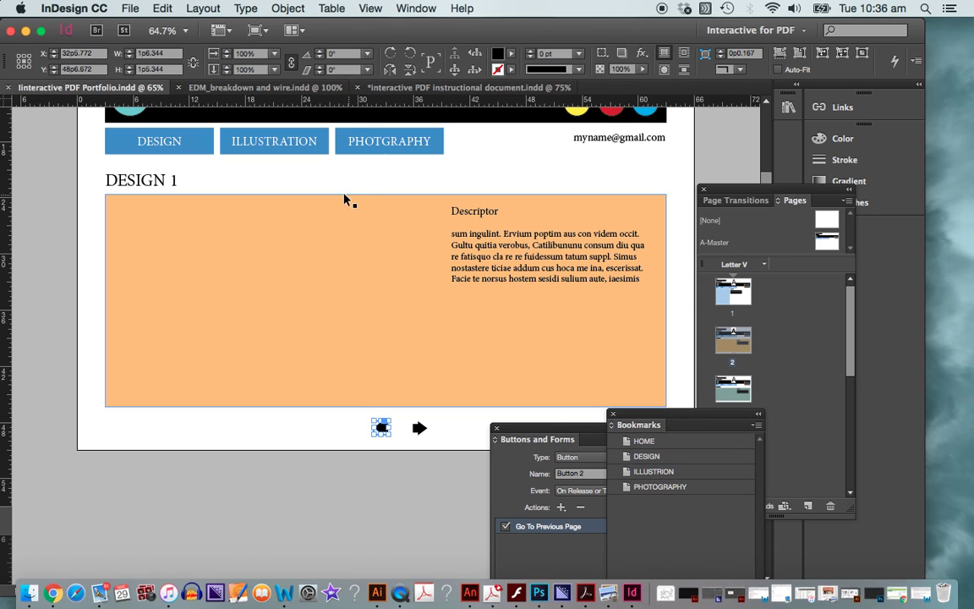
pyautogui.scroll(2, 338, 219)
pyautogui.scroll(-10, 294, 330)
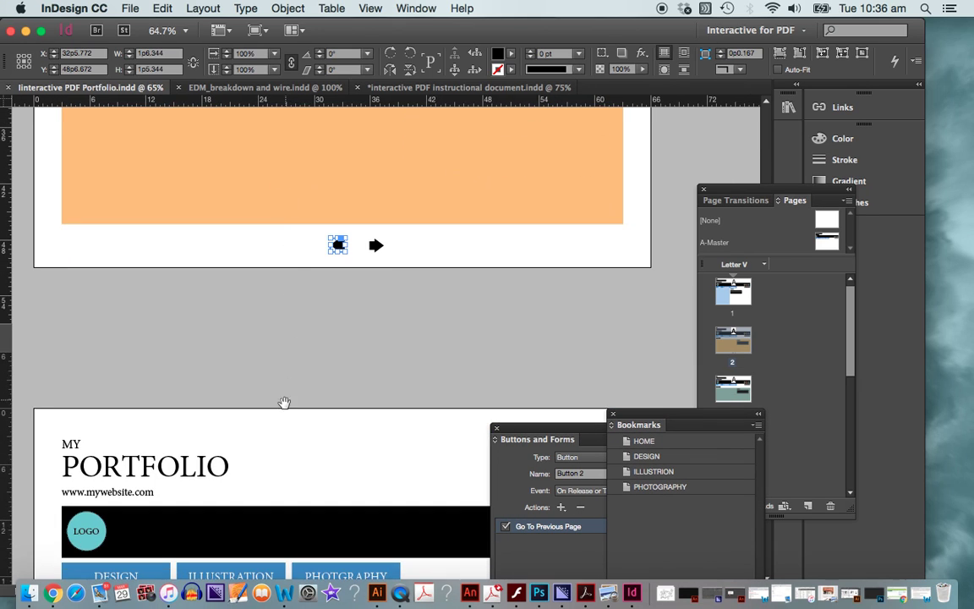
pyautogui.scroll(-15, 287, 348)
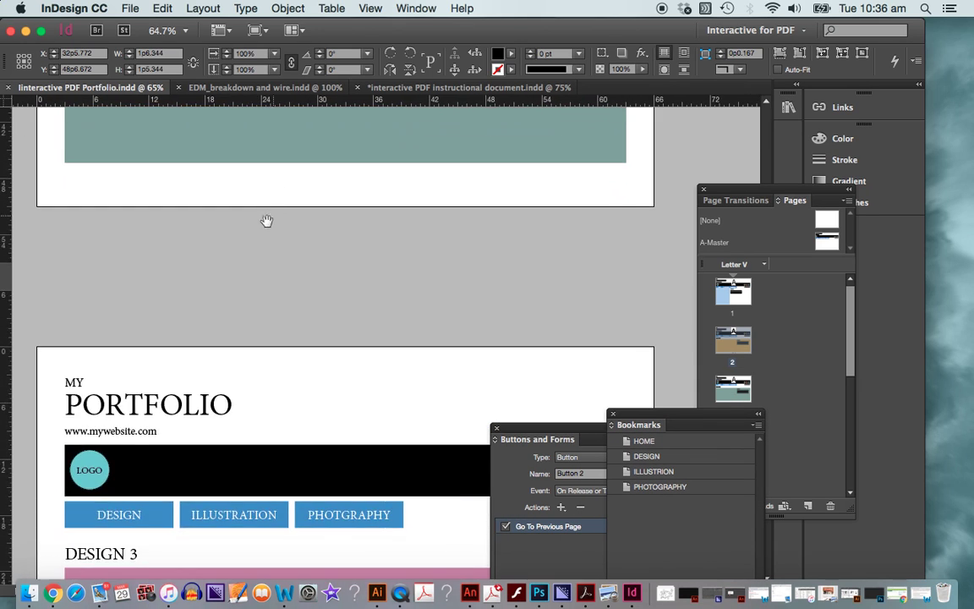
pyautogui.scroll(-1, 254, 254)
pyautogui.scroll(15, 285, 419)
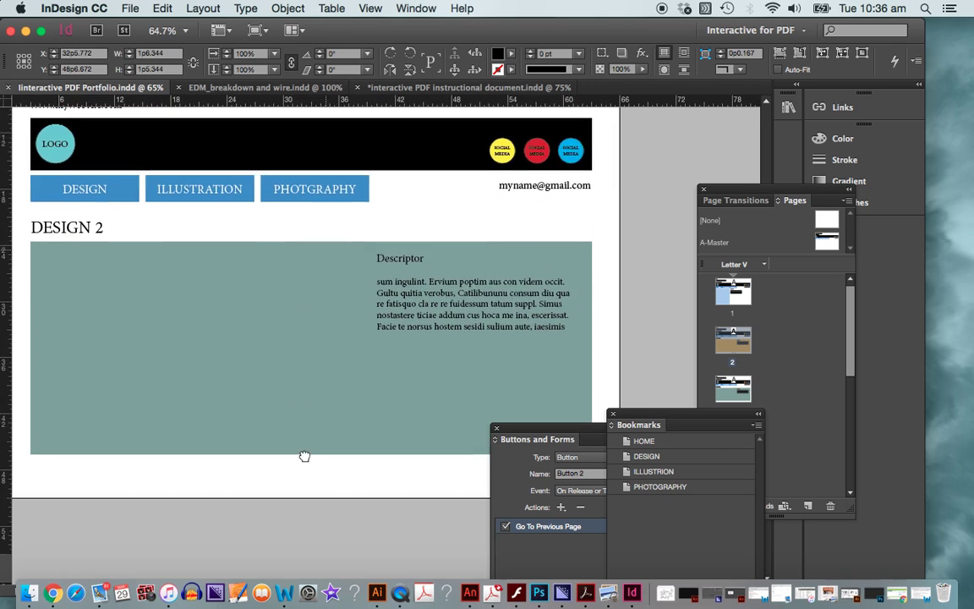
pyautogui.scroll(5, 383, 338)
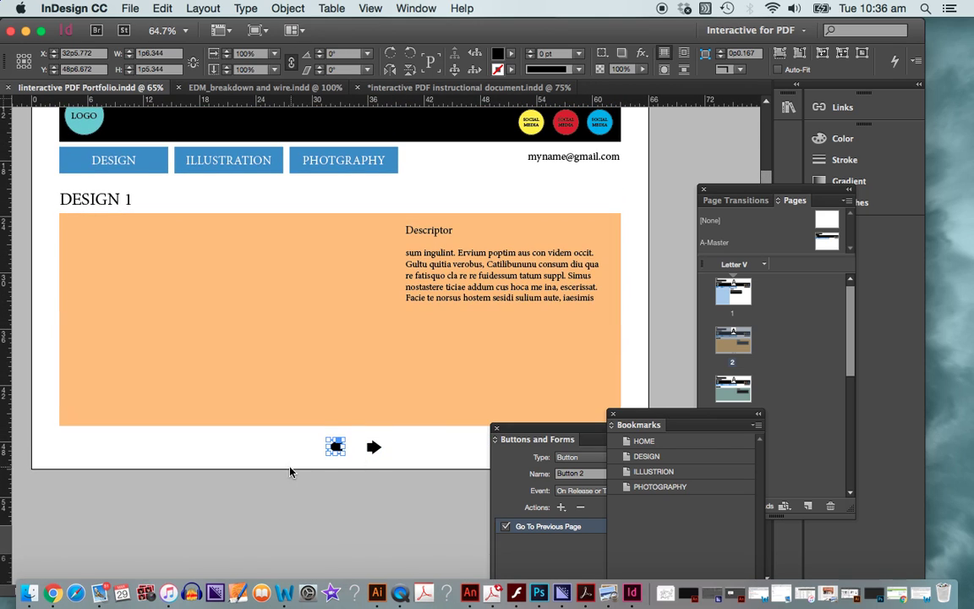
pyautogui.click(337, 459)
# - Set the DESIGN 1 left arrow button's event to On Click
pyautogui.click(335, 448)
pyautogui.moveTo(571, 432); pyautogui.dragTo(556, 227)
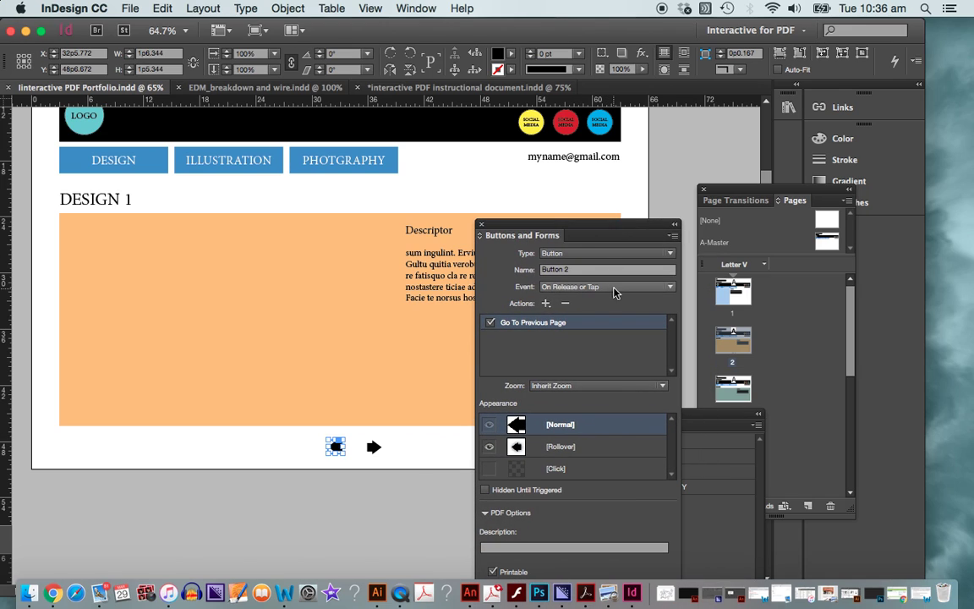
pyautogui.click(613, 287)
pyautogui.click(611, 317)
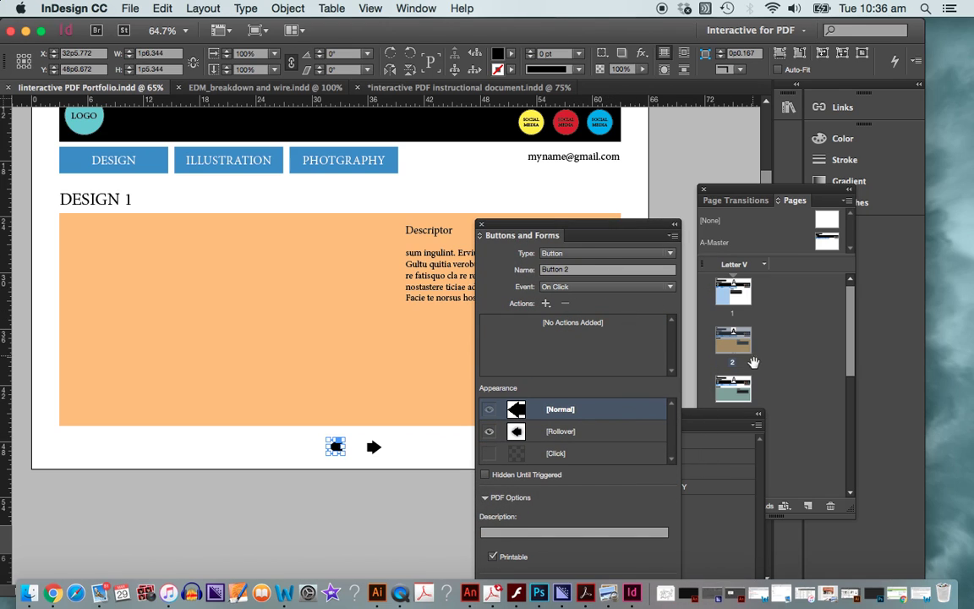
pyautogui.click(545, 303)
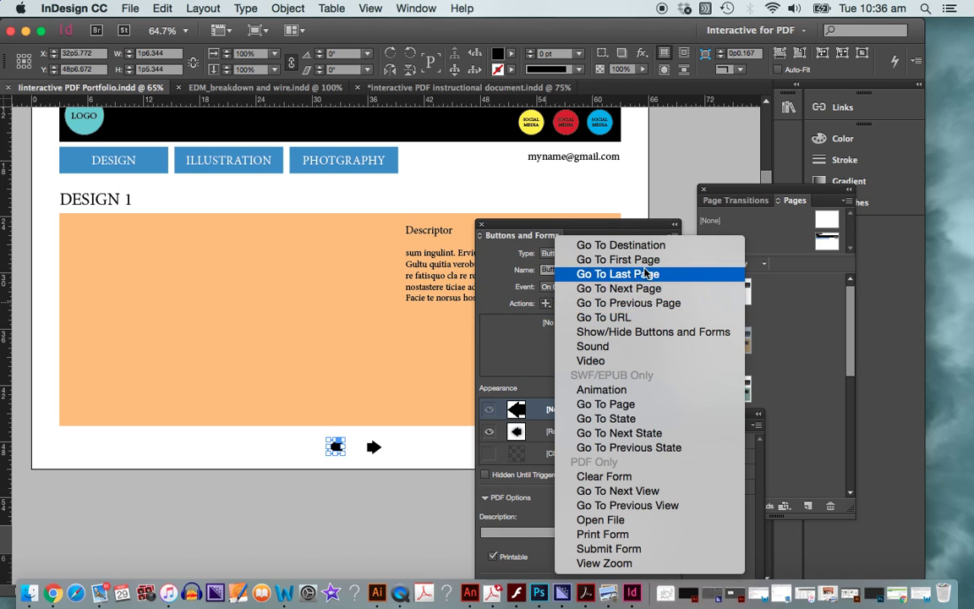
pyautogui.click(422, 454)
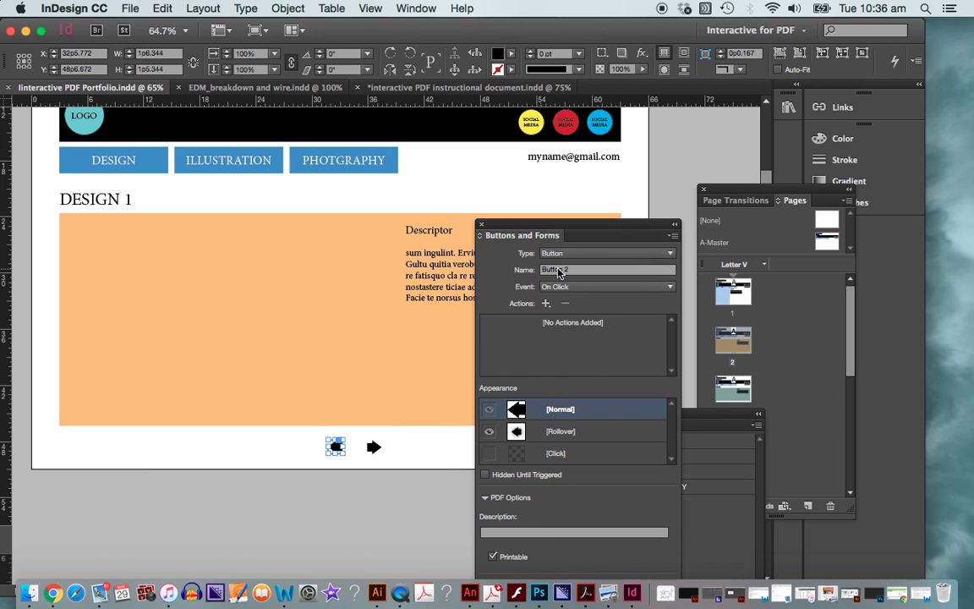
pyautogui.click(367, 378)
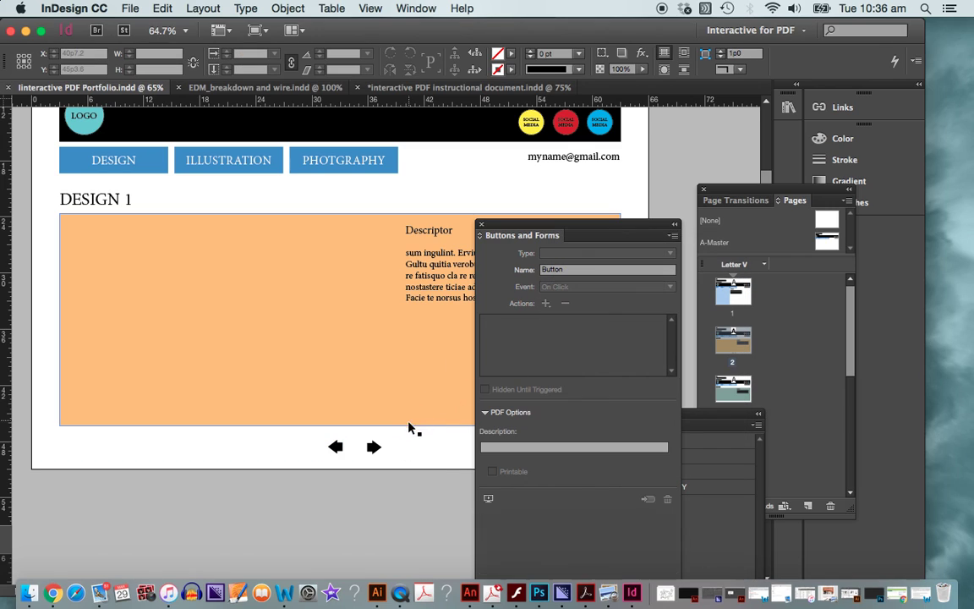
# - Make the right arrow button go to the next page on click
pyautogui.click(375, 449)
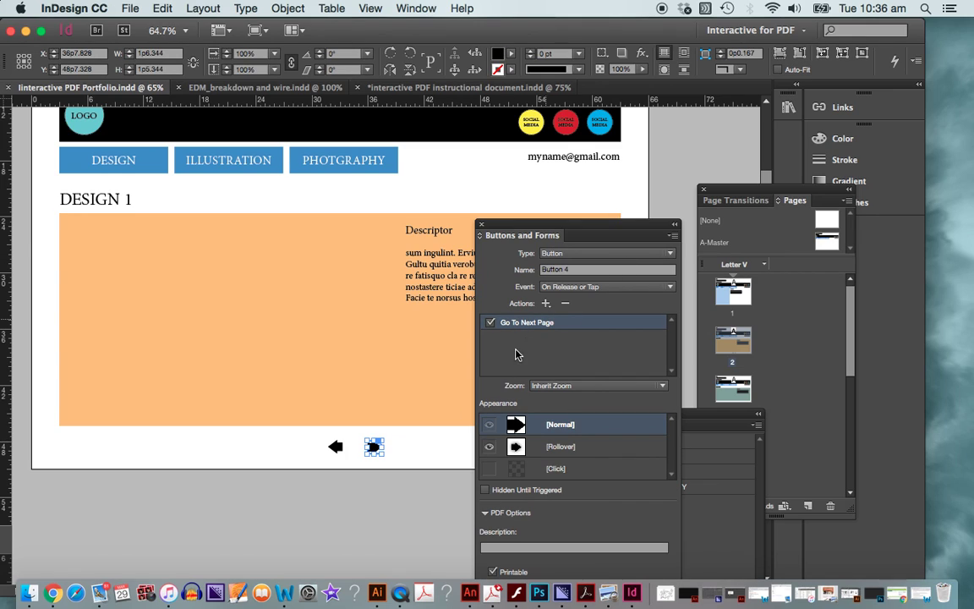
pyautogui.click(618, 286)
pyautogui.click(605, 318)
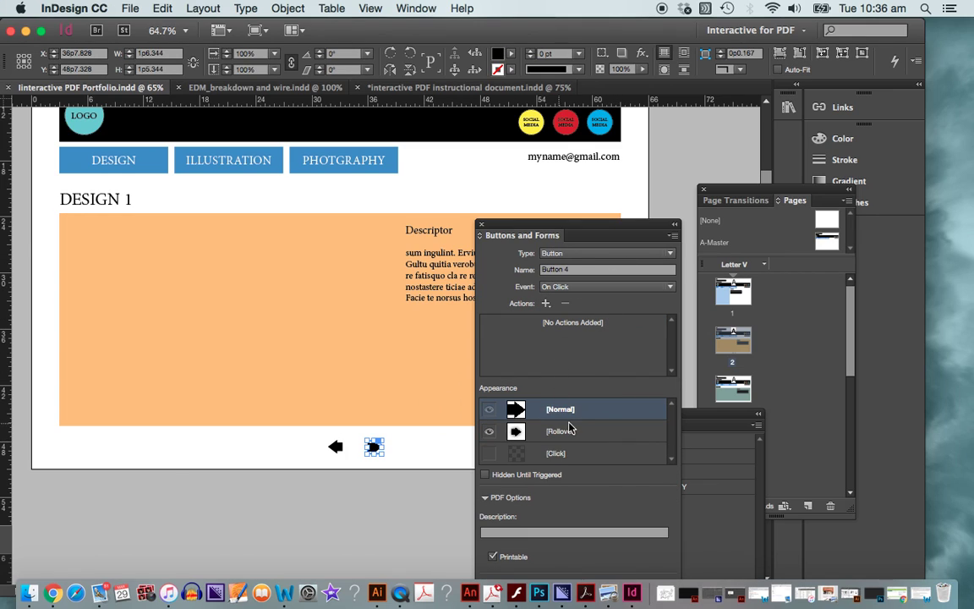
pyautogui.click(575, 287)
pyautogui.click(472, 304)
pyautogui.click(546, 305)
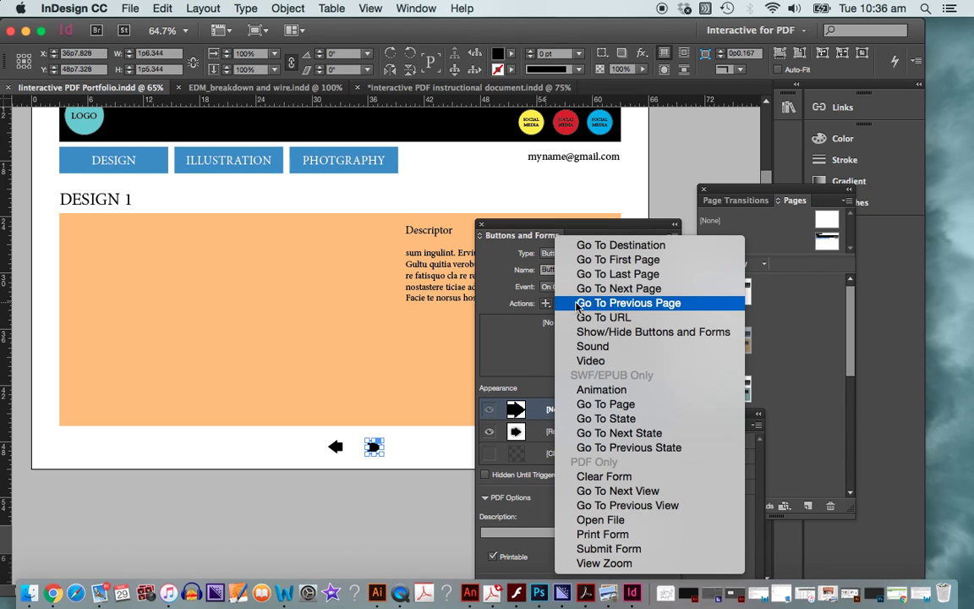
pyautogui.click(622, 289)
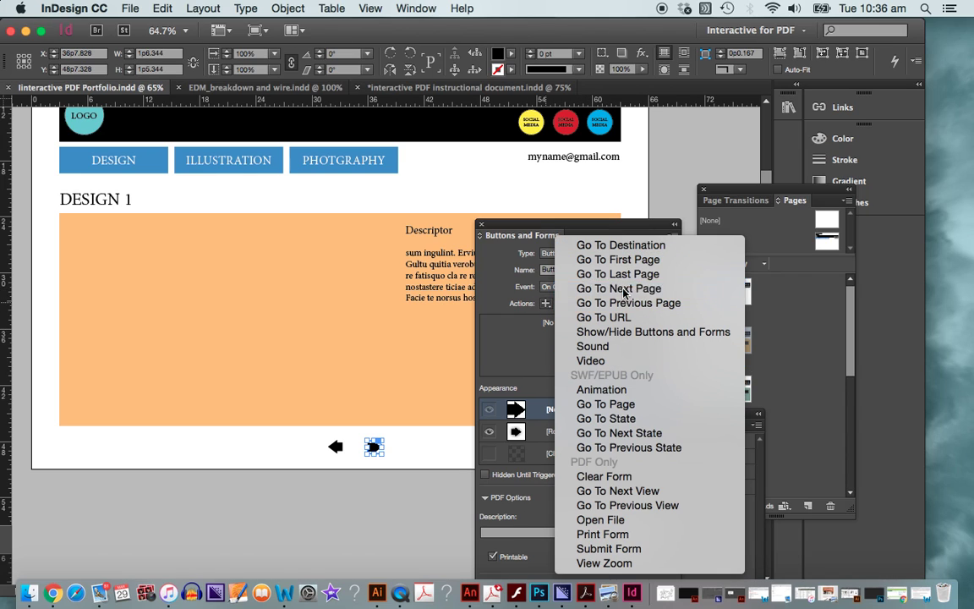
# - Delete the left arrow button, leaving only the next-page arrow selected
pyautogui.click(337, 447)
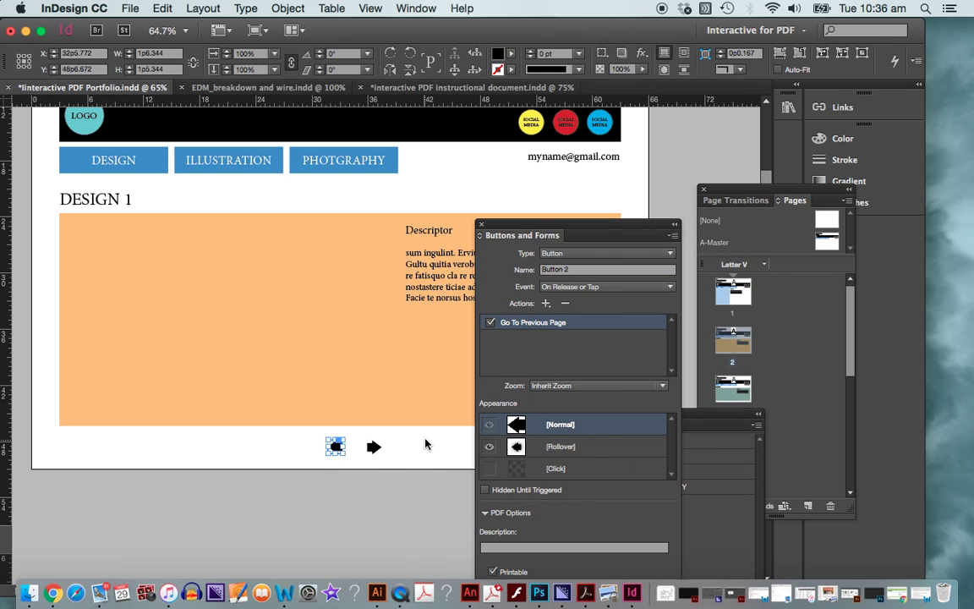
pyautogui.press('Delete')
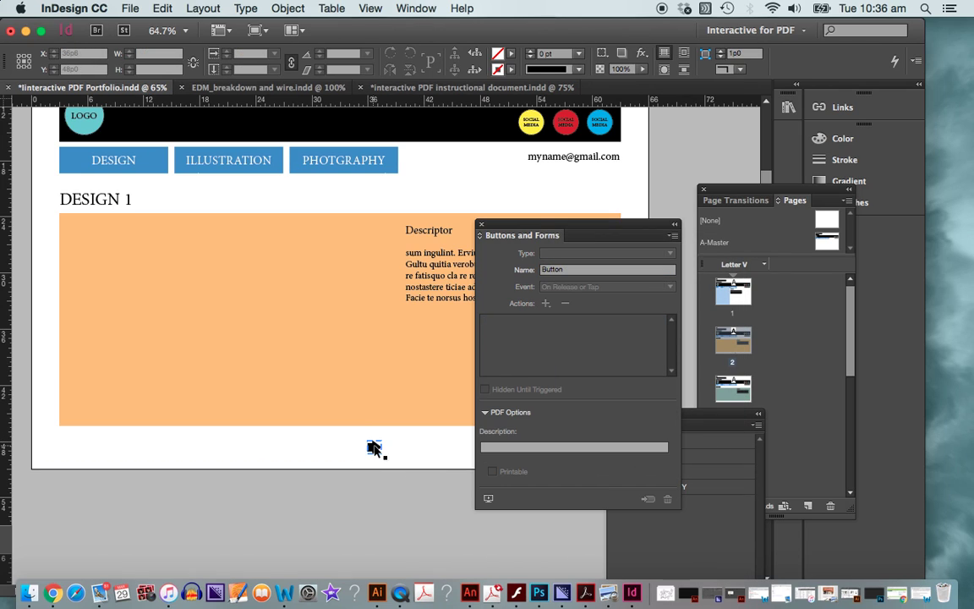
pyautogui.click(373, 447)
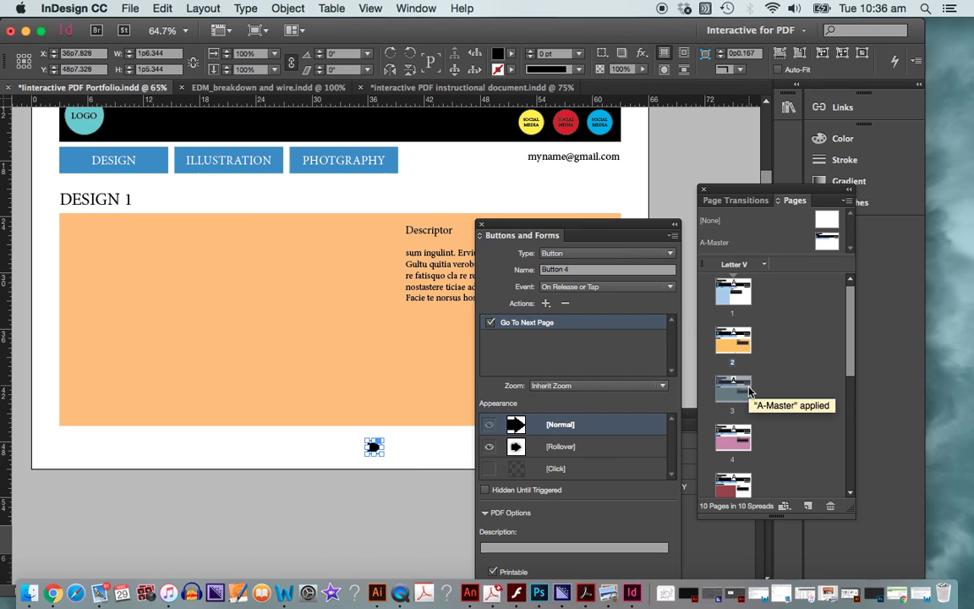
# - Paste the next-page arrow in place on page 3, DESIGN 2
pyautogui.doubleClick(733, 346)
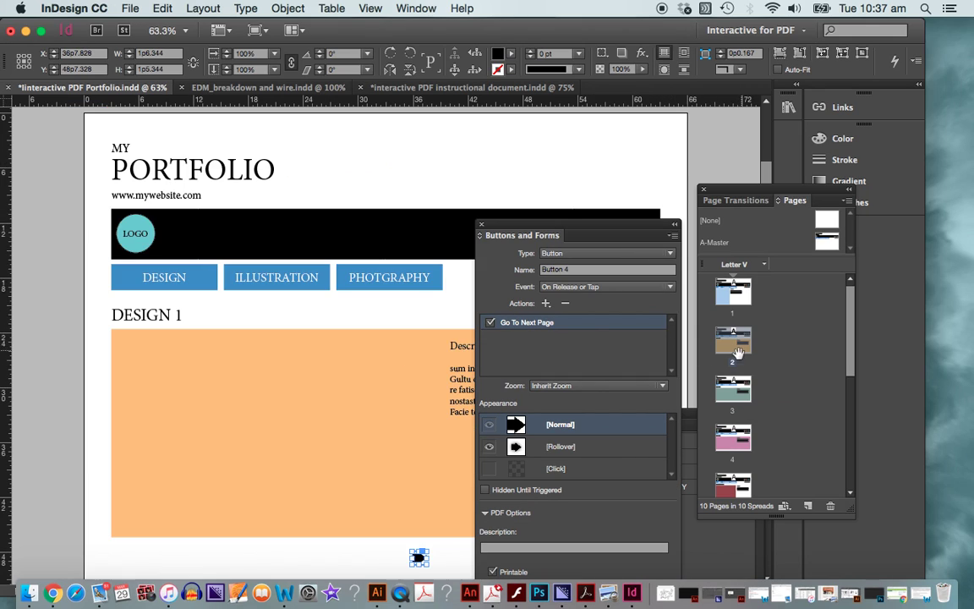
pyautogui.doubleClick(736, 389)
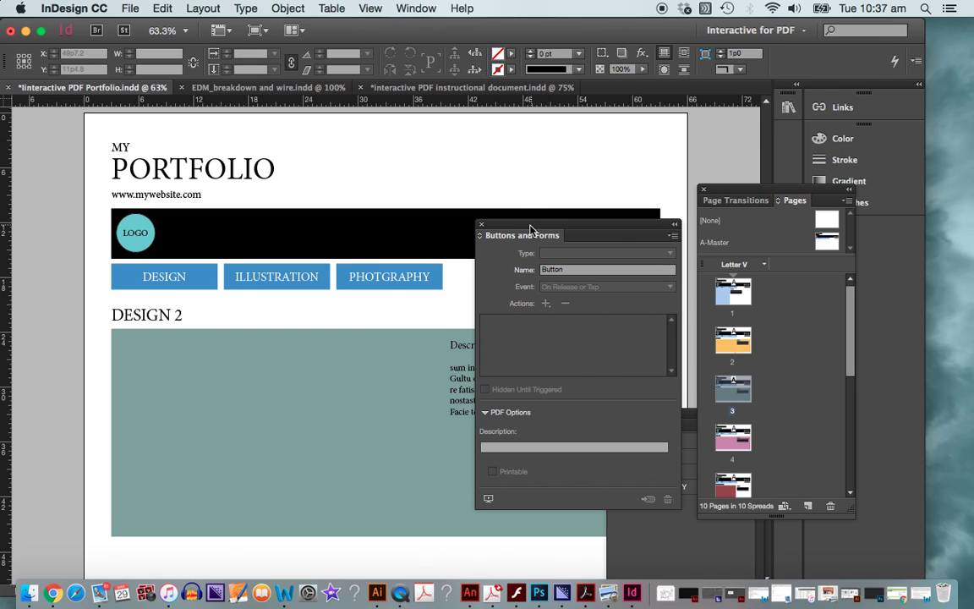
pyautogui.moveTo(531, 230); pyautogui.dragTo(672, 278)
pyautogui.scroll(-4, 360, 304)
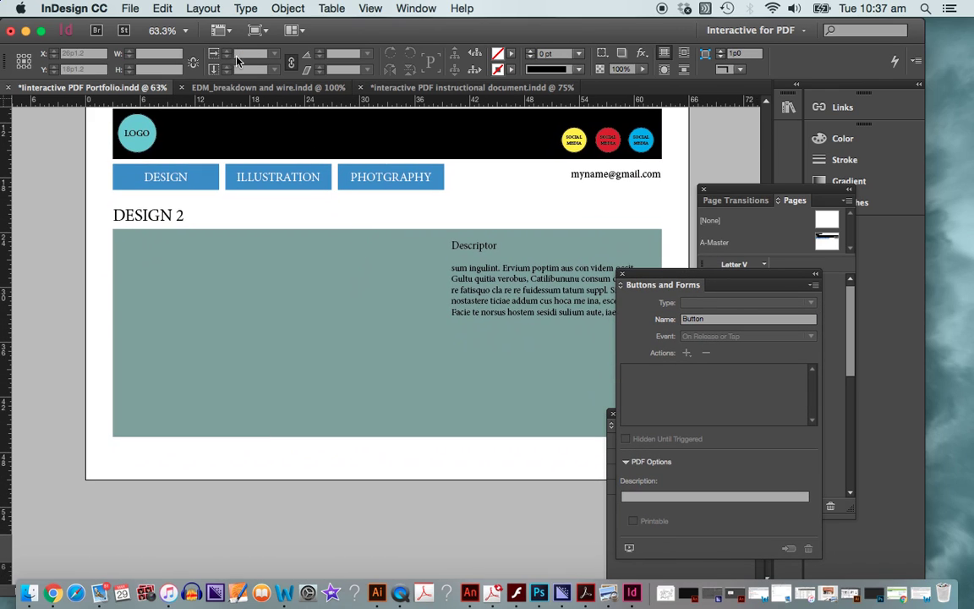
pyautogui.click(164, 8)
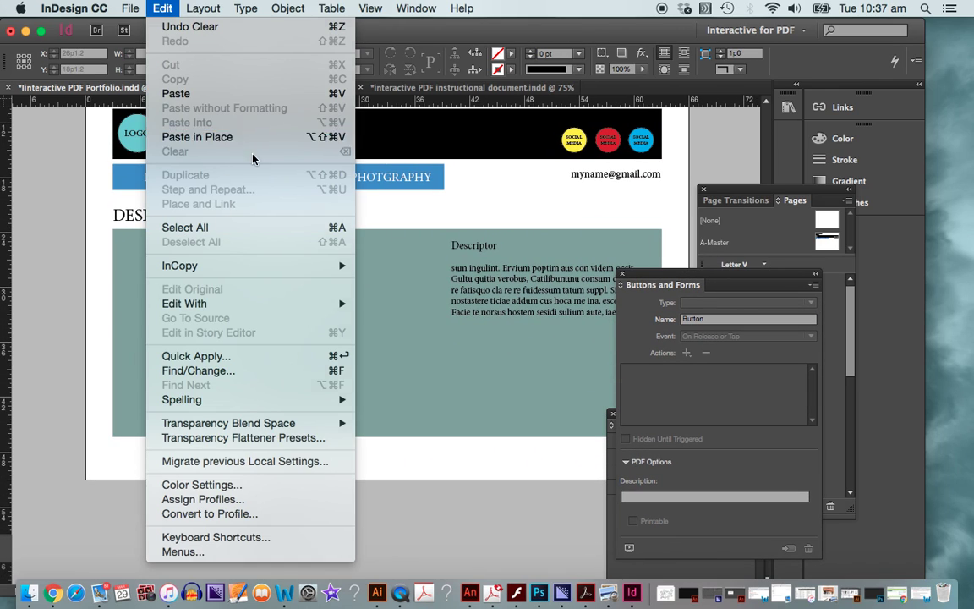
pyautogui.click(224, 136)
# - Set the pasted arrow to trigger On Click, then duplicate it just to its left
pyautogui.click(422, 458)
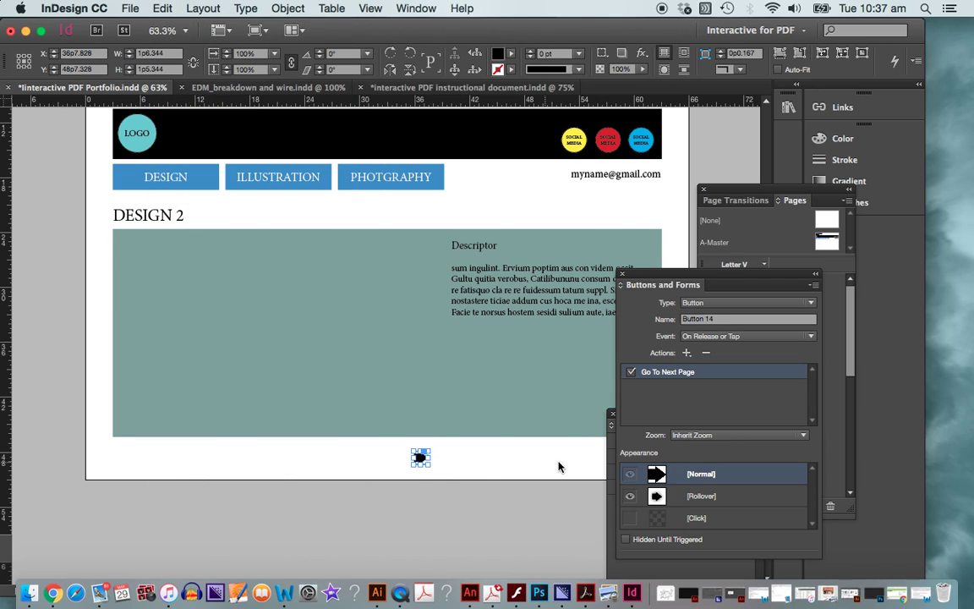
pyautogui.click(766, 336)
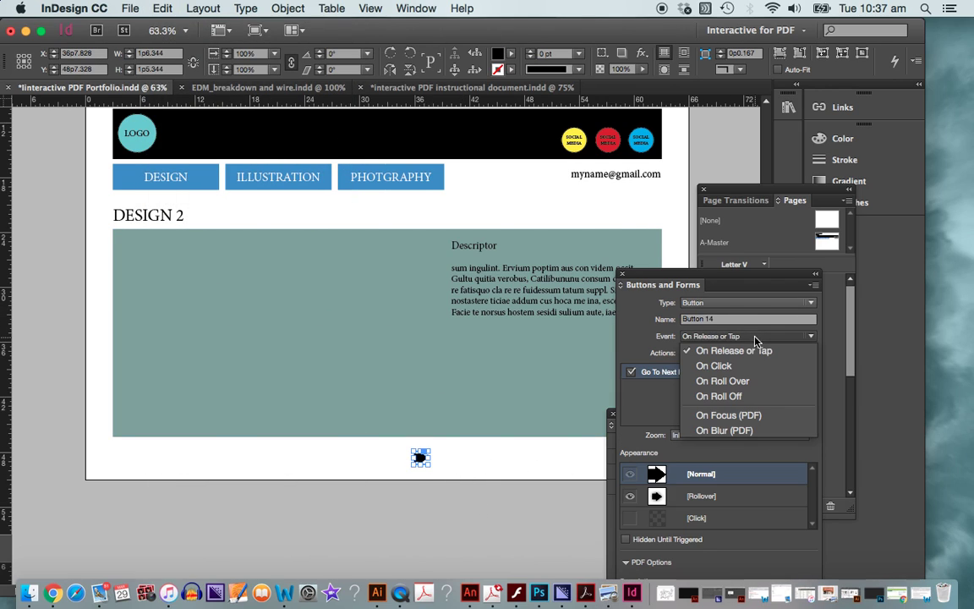
pyautogui.click(747, 371)
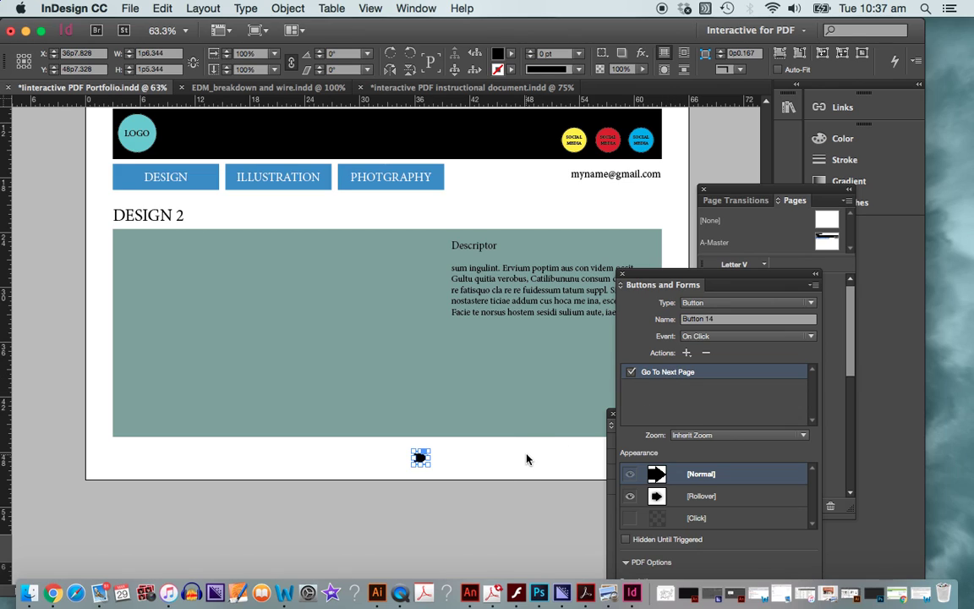
pyautogui.click(388, 469)
pyautogui.click(421, 457)
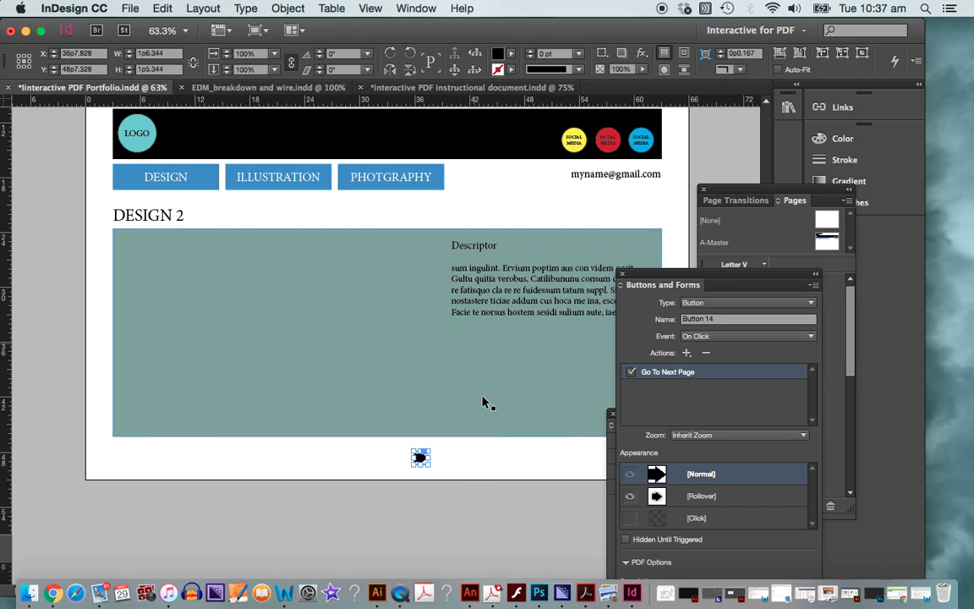
pyautogui.click(453, 463)
pyautogui.moveTo(420, 458); pyautogui.dragTo(392, 462)
# - Flip the duplicated arrow on the DESIGN 2 page so it points left
pyautogui.click(365, 429)
pyautogui.scroll(5, 439, 453)
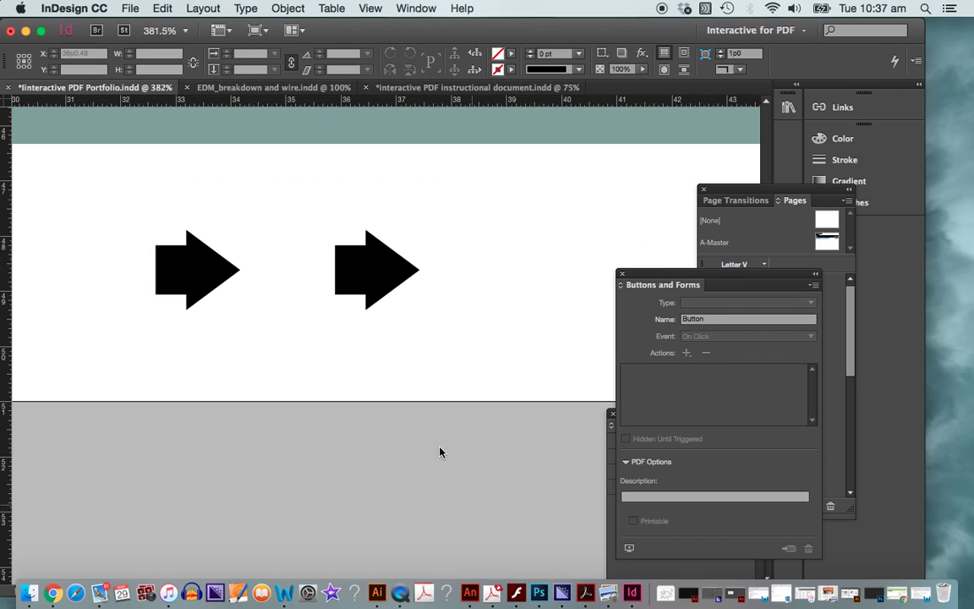
pyautogui.click(229, 271)
pyautogui.moveTo(240, 271); pyautogui.dragTo(67, 247)
pyautogui.moveTo(118, 277); pyautogui.dragTo(216, 276)
pyautogui.click(467, 319)
pyautogui.moveTo(468, 319); pyautogui.dragTo(401, 334)
pyautogui.click(401, 333)
pyautogui.click(424, 376)
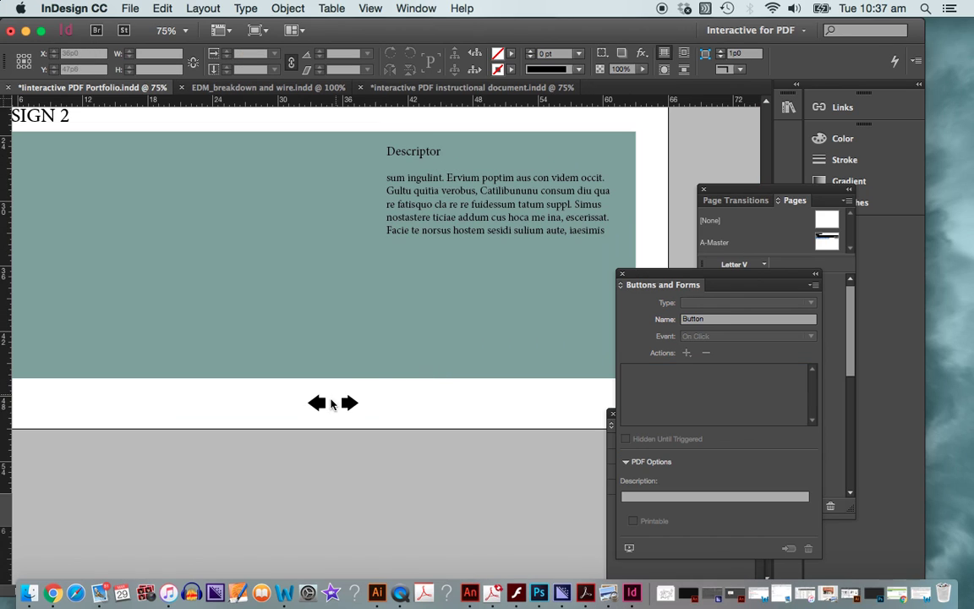
# - Replace the left arrow's Go To Next Page action with Go To Previous Page
pyautogui.click(316, 404)
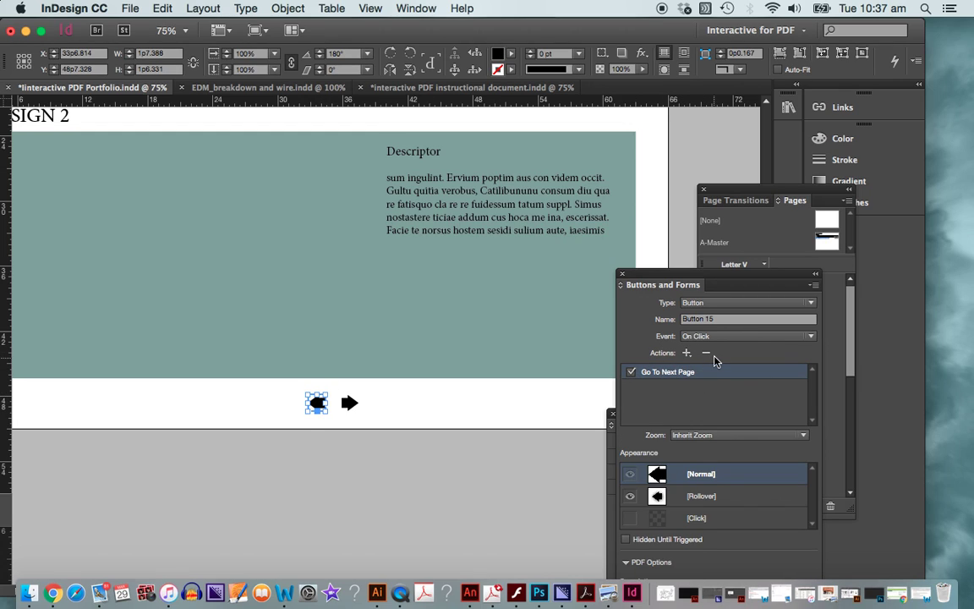
pyautogui.click(706, 355)
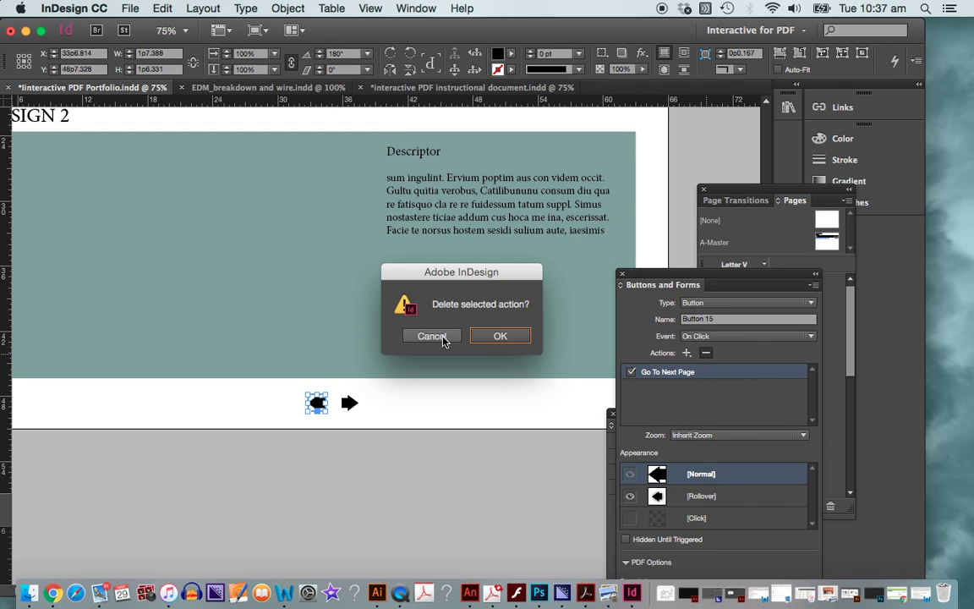
pyautogui.click(503, 337)
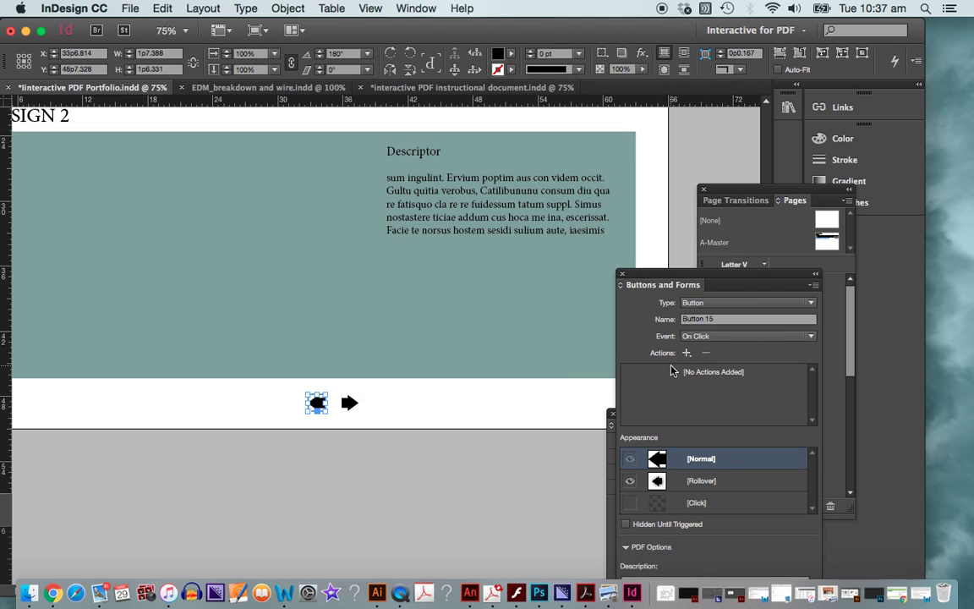
pyautogui.click(686, 355)
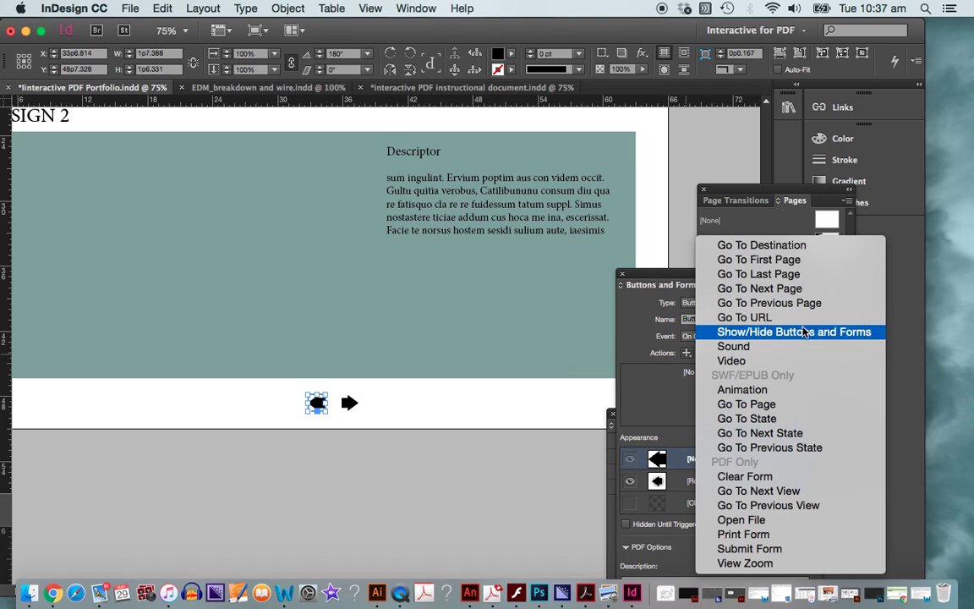
pyautogui.click(769, 302)
pyautogui.click(417, 396)
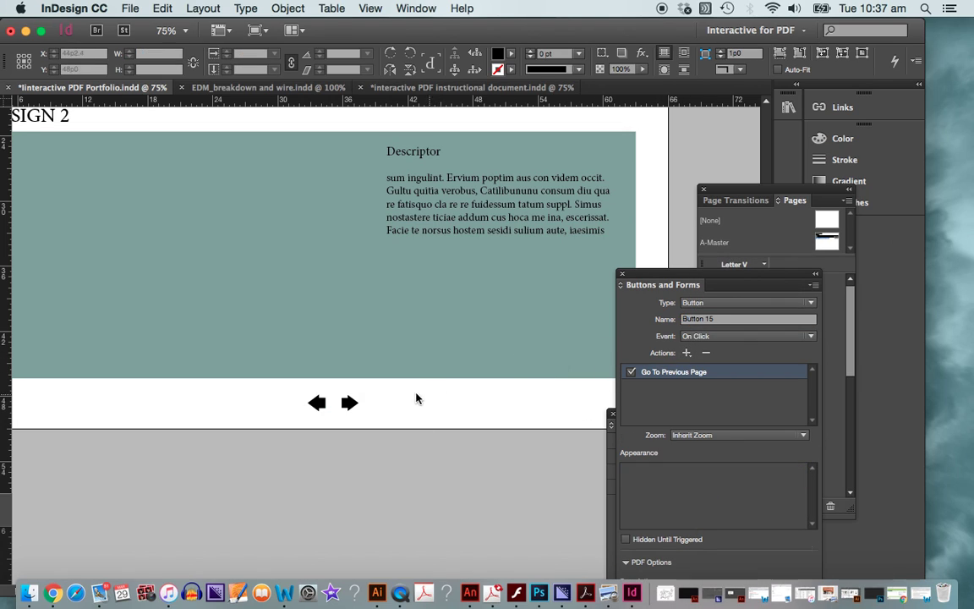
pyautogui.keyDown('alt'); pyautogui.keyDown('super'); pyautogui.click(435, 379); pyautogui.keyUp('super'); pyautogui.keyUp('alt')
pyautogui.moveTo(429, 368); pyautogui.dragTo(412, 483)
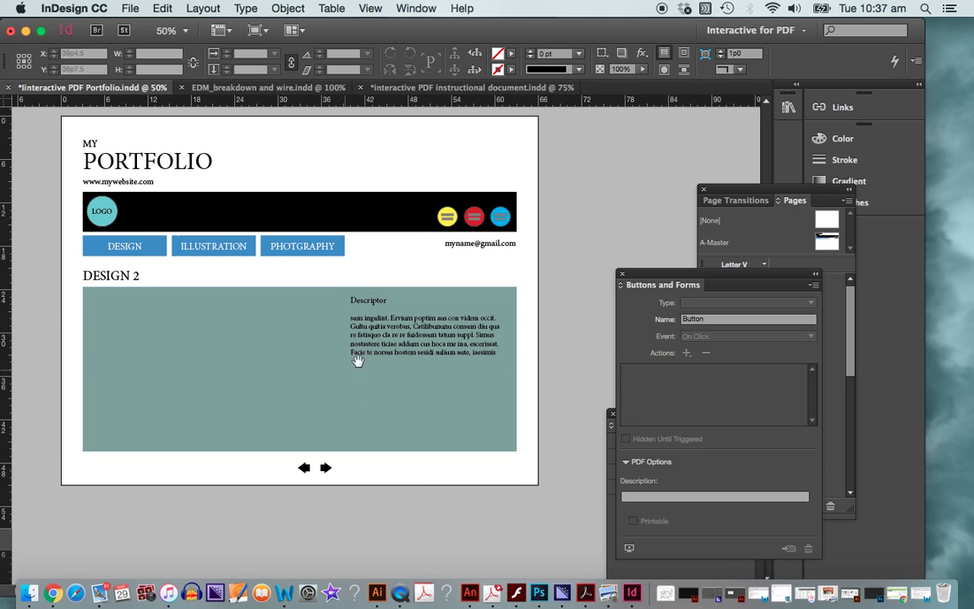
# - Apply the [None] master to page 4 and go to the DESIGN 3 page
pyautogui.click(723, 234)
pyautogui.moveTo(730, 429); pyautogui.dragTo(726, 444)
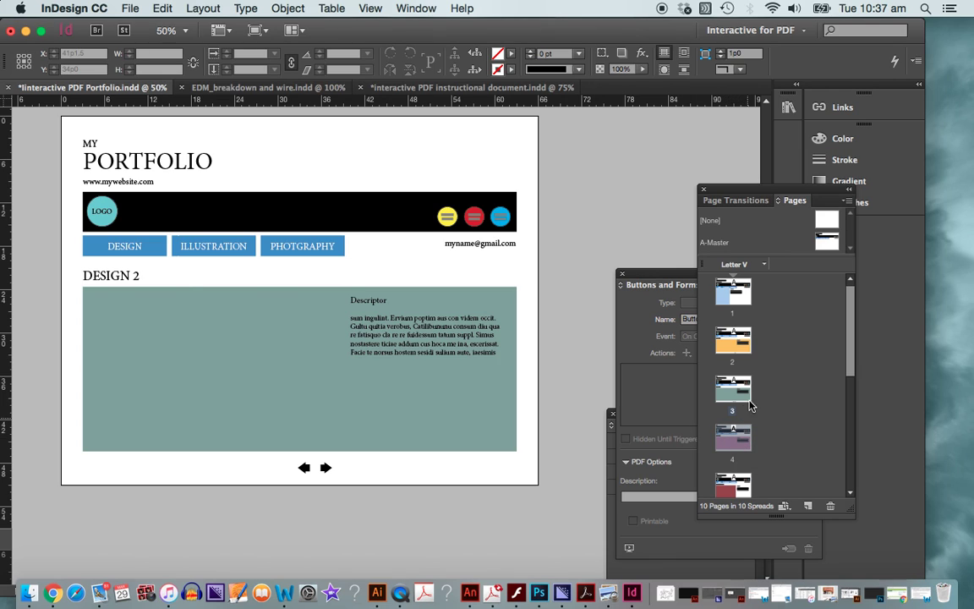
pyautogui.doubleClick(740, 398)
pyautogui.doubleClick(734, 435)
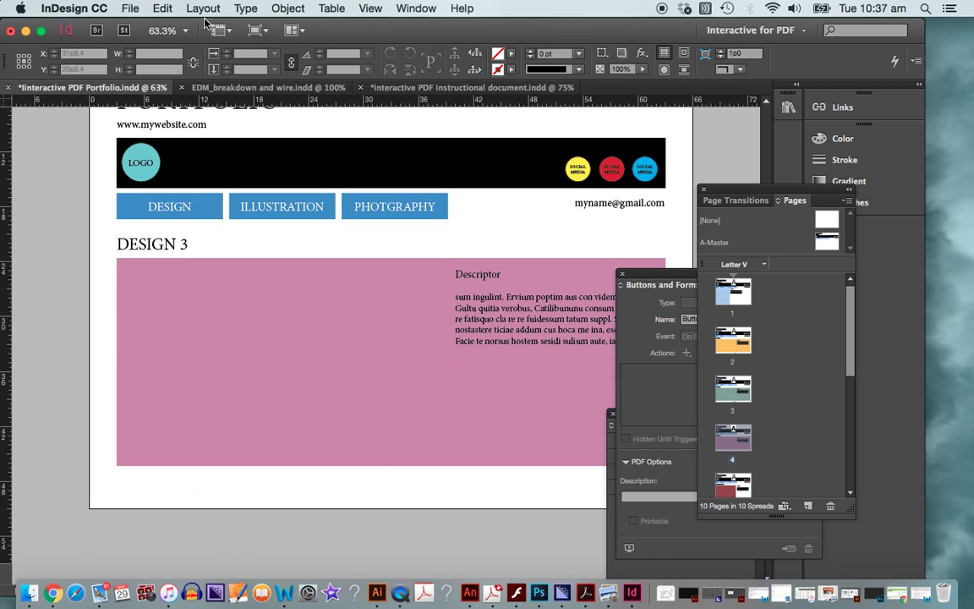
# - Paste the arrow button in place on page 4 and nudge it further left
pyautogui.click(164, 8)
pyautogui.click(212, 136)
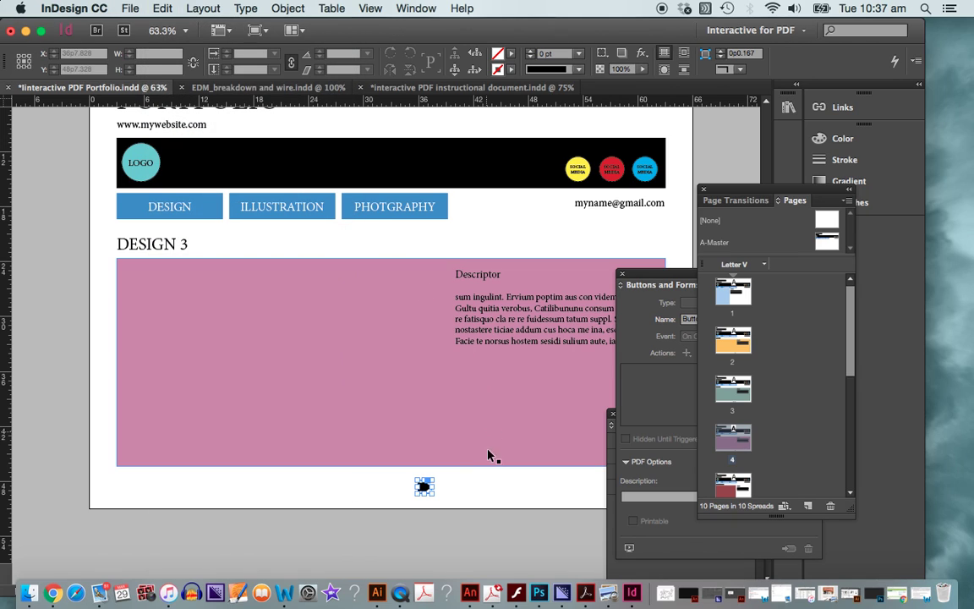
pyautogui.press('z')
pyautogui.click(454, 487)
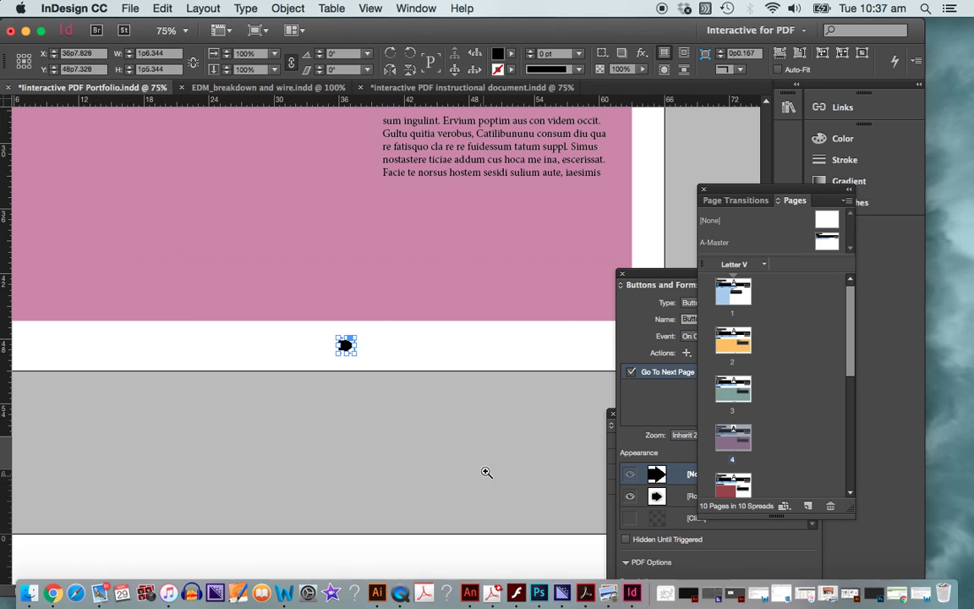
pyautogui.moveTo(352, 344); pyautogui.dragTo(331, 344)
pyautogui.click(354, 351)
# - Change the page 4 arrow's action from Go To Next Page to Go To Previous Page
pyautogui.click(326, 345)
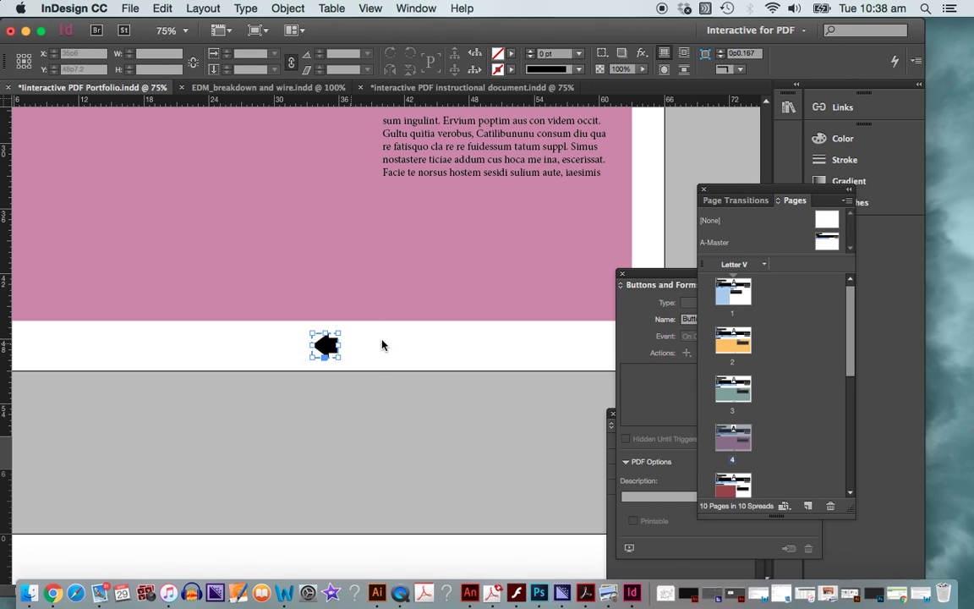
pyautogui.click(707, 354)
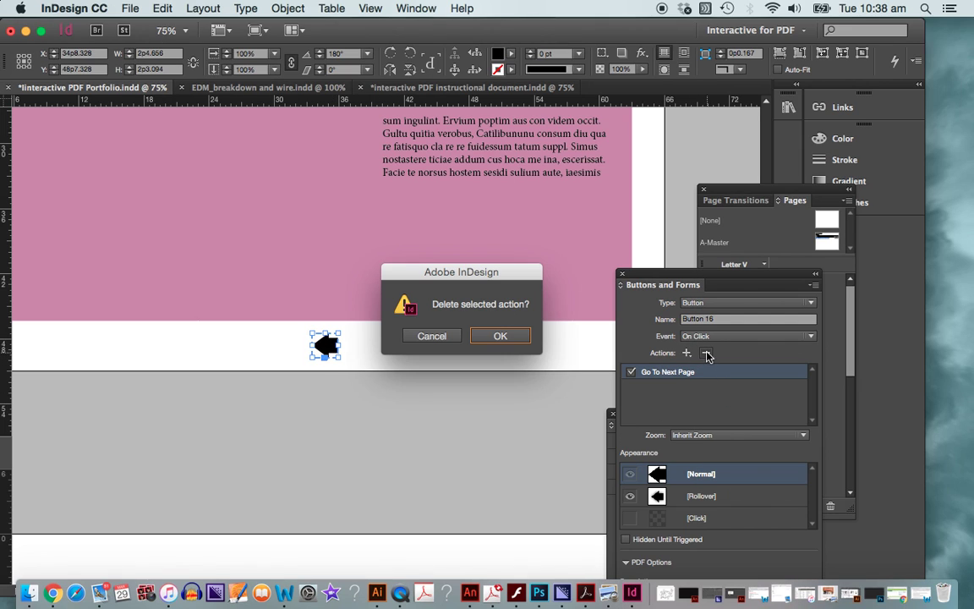
pyautogui.click(503, 337)
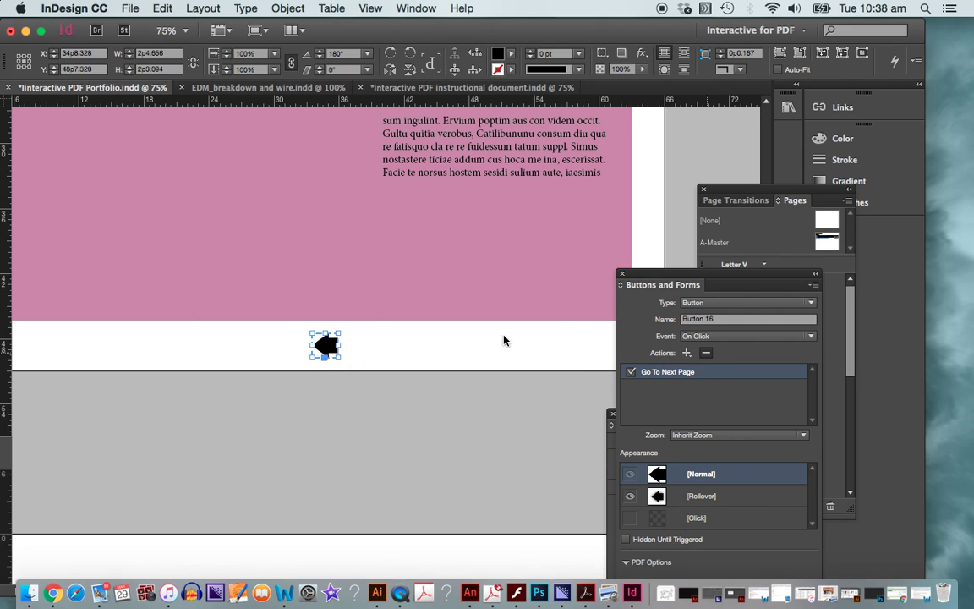
pyautogui.click(686, 354)
pyautogui.click(772, 305)
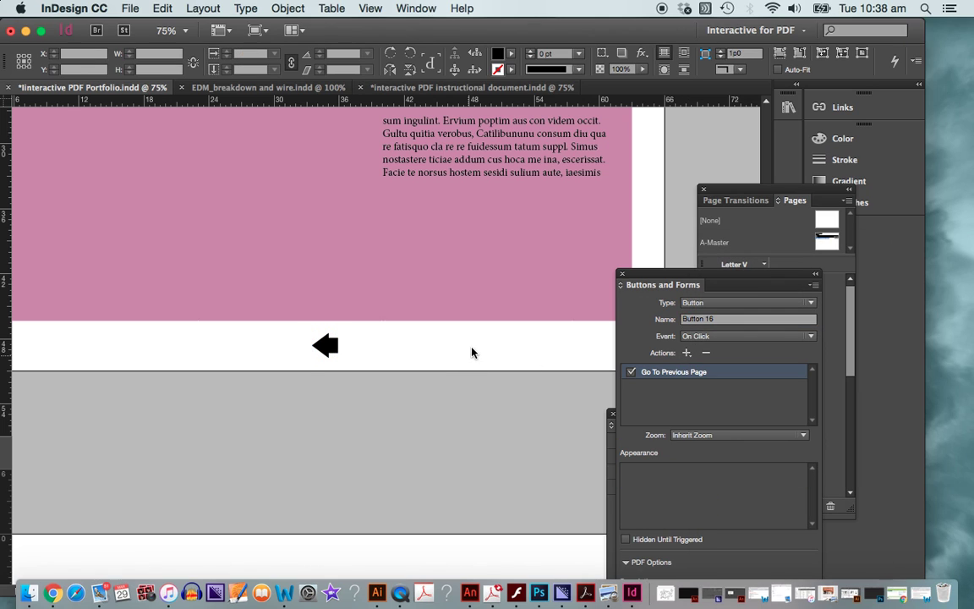
pyautogui.click(471, 353)
pyautogui.scroll(-2, 433, 316)
pyautogui.scroll(1, 454, 351)
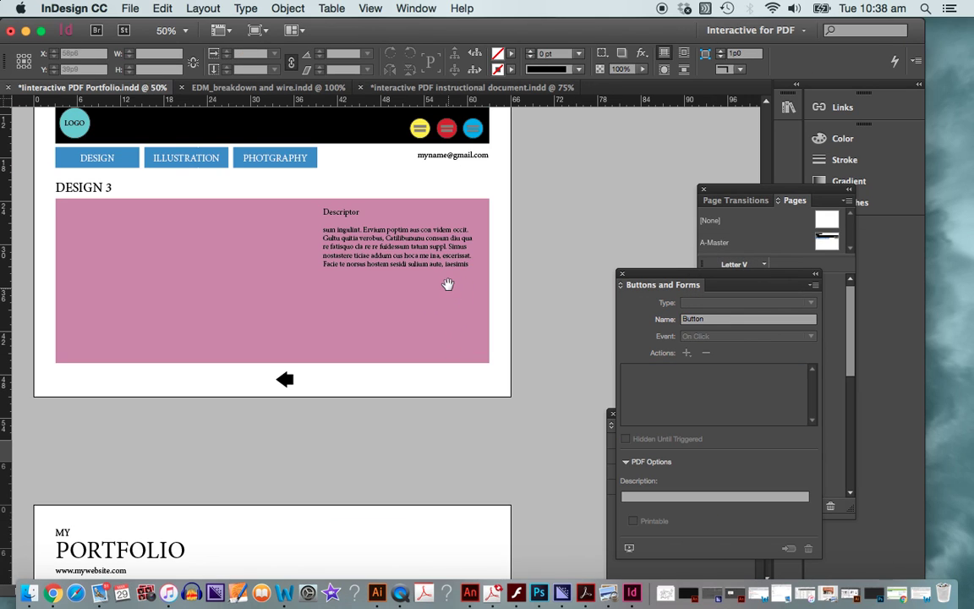
pyautogui.moveTo(449, 284); pyautogui.dragTo(504, 377)
pyautogui.moveTo(407, 333); pyautogui.dragTo(392, 470)
pyautogui.scroll(-10, 411, 224)
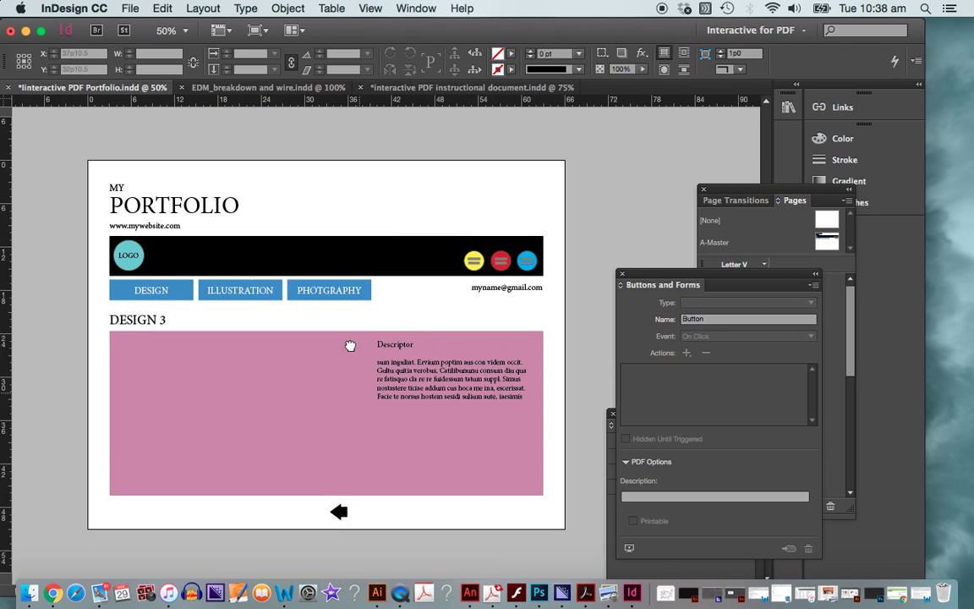
pyautogui.scroll(10, 343, 397)
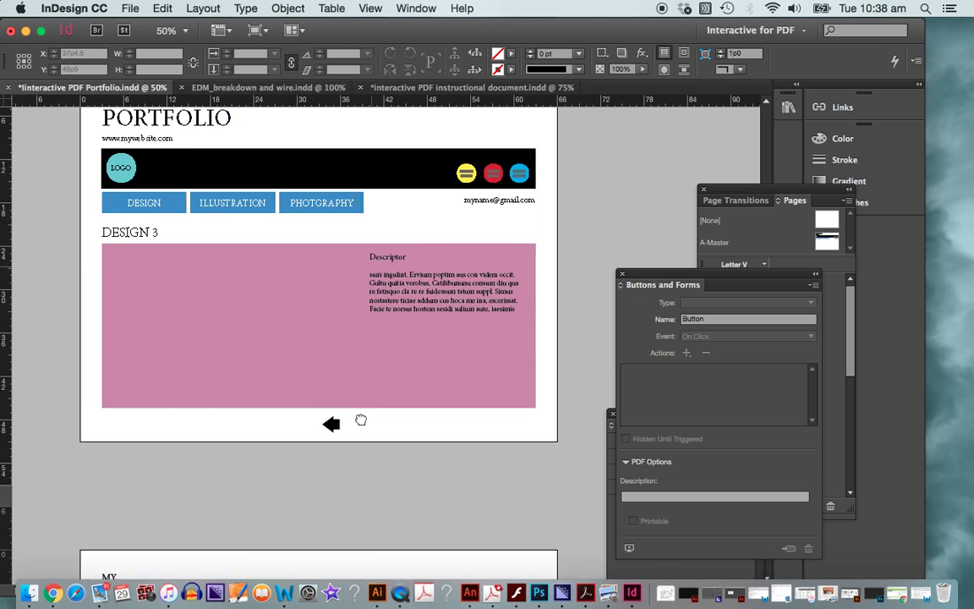
pyautogui.scroll(10, 398, 386)
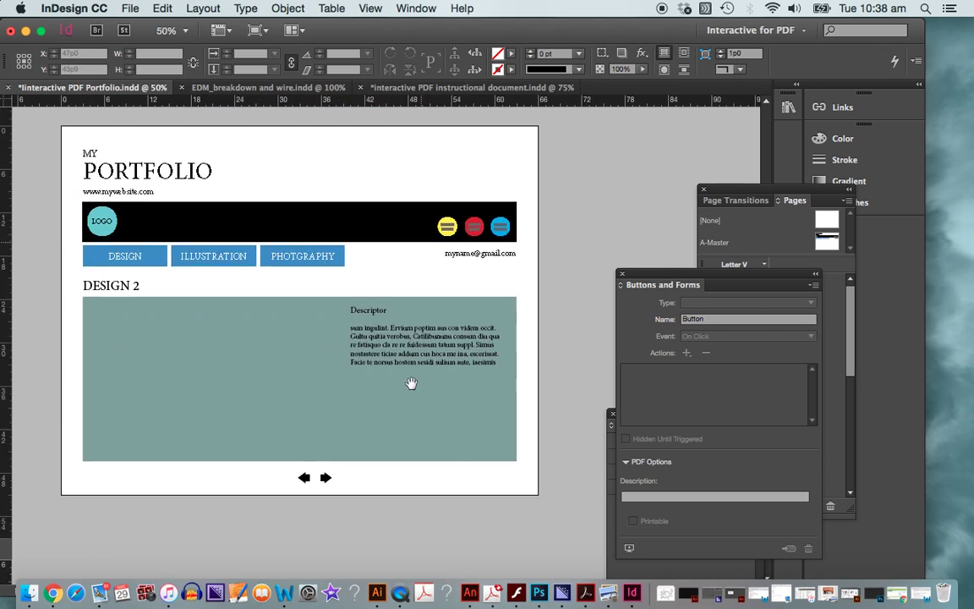
pyautogui.click(128, 8)
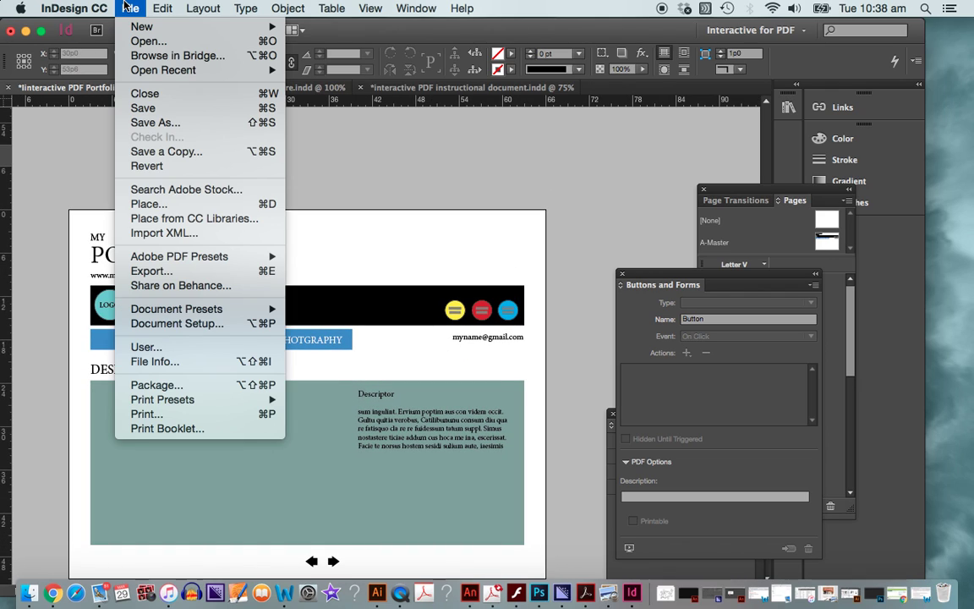
# - Export the portfolio as Adobe PDF (Interactive), overwriting the existing PDF with default settings
pyautogui.click(205, 271)
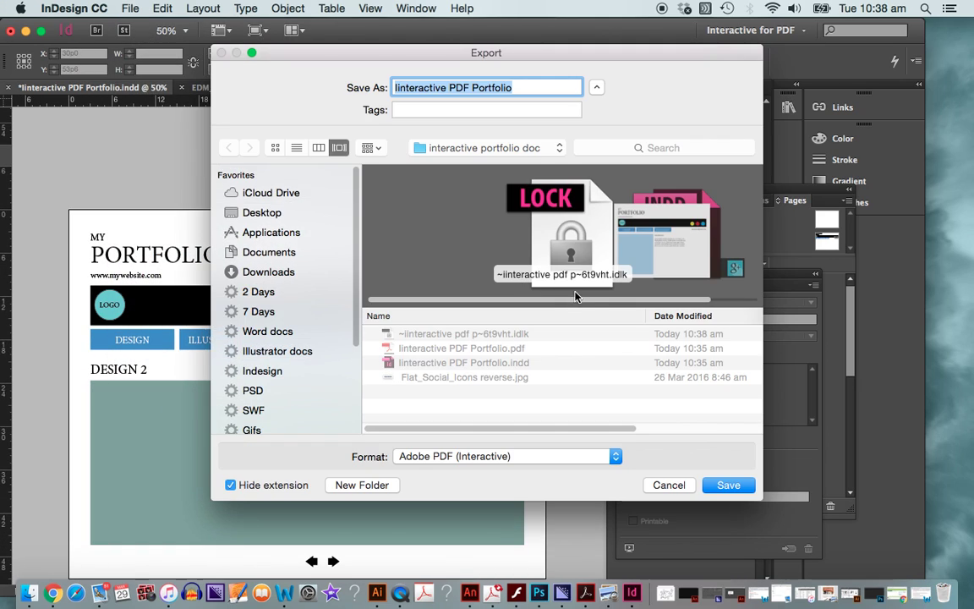
pyautogui.click(729, 487)
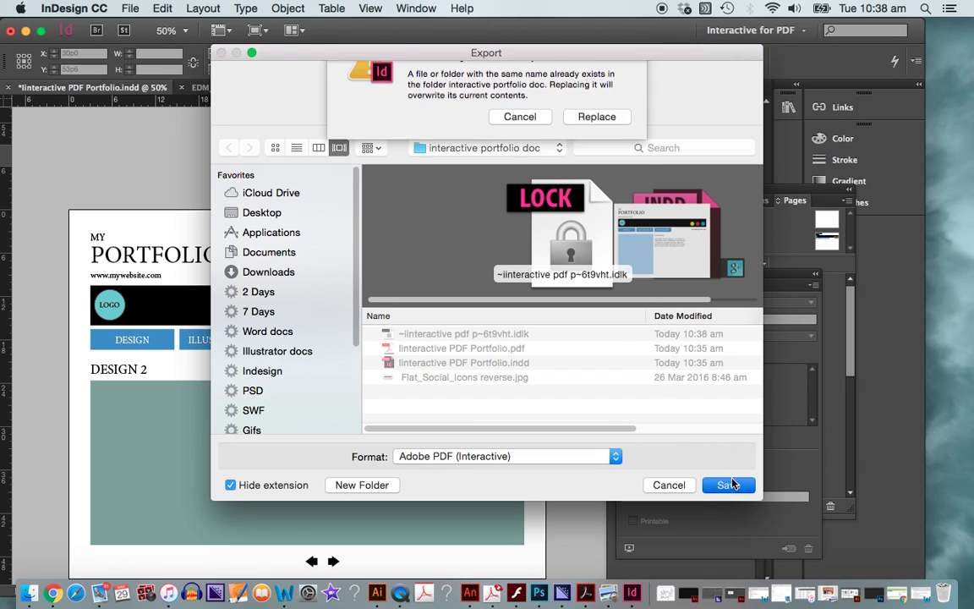
pyautogui.click(595, 153)
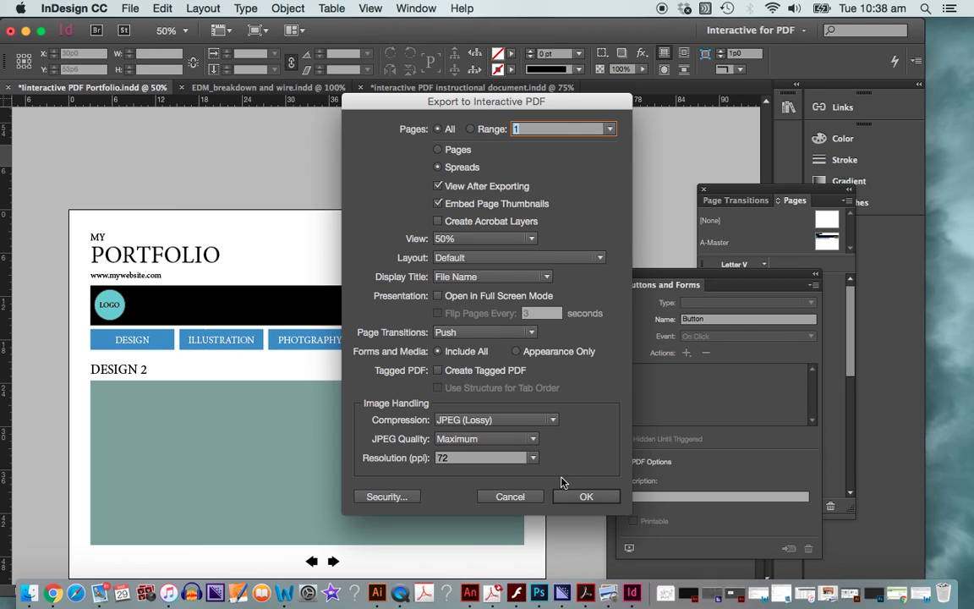
pyautogui.click(584, 497)
pyautogui.click(623, 346)
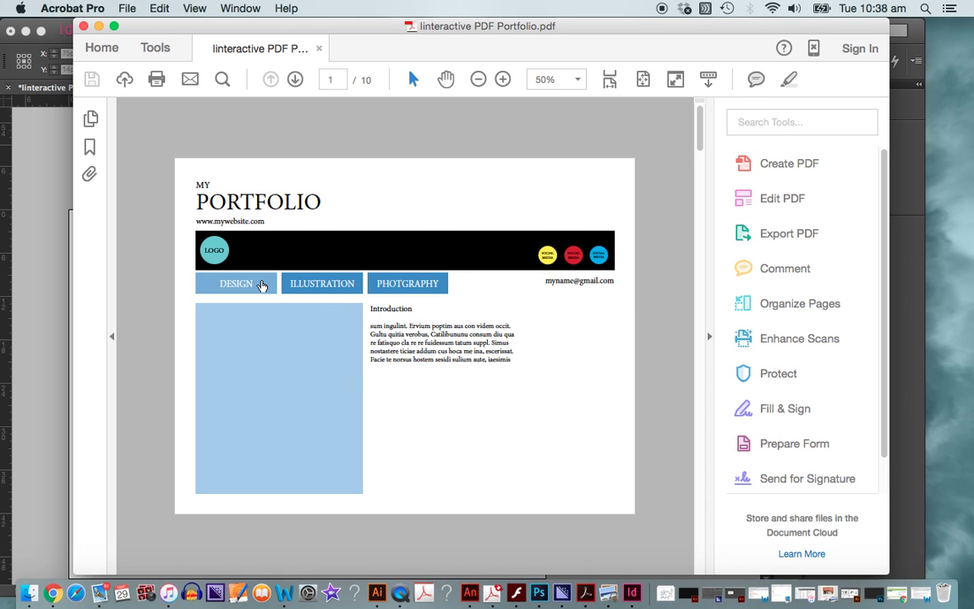
# - In Acrobat, test the DESIGN link, the next arrow, then DESIGN and ILLUSTRATION links
pyautogui.click(261, 282)
pyautogui.click(438, 541)
pyautogui.click(438, 541)
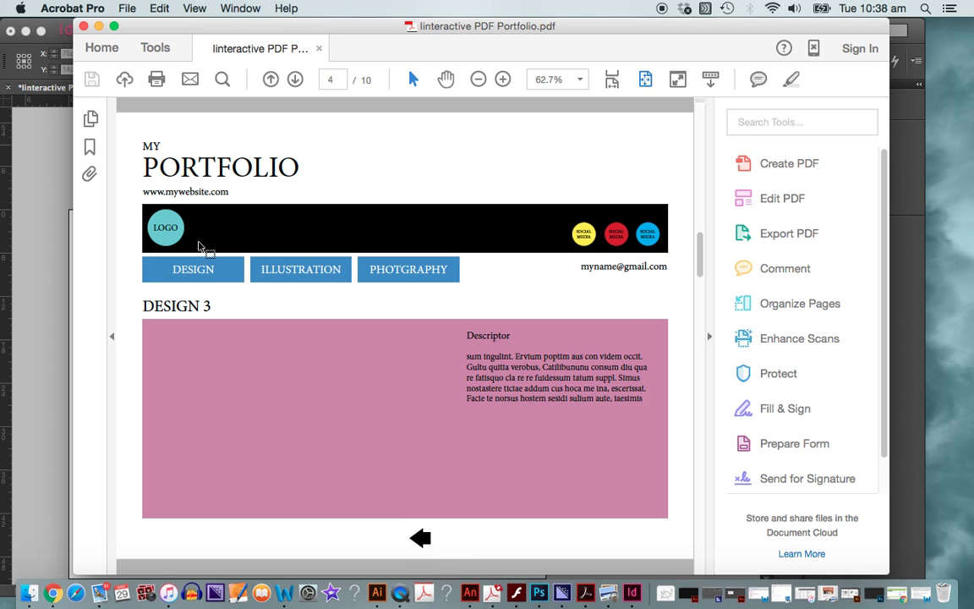
pyautogui.click(235, 277)
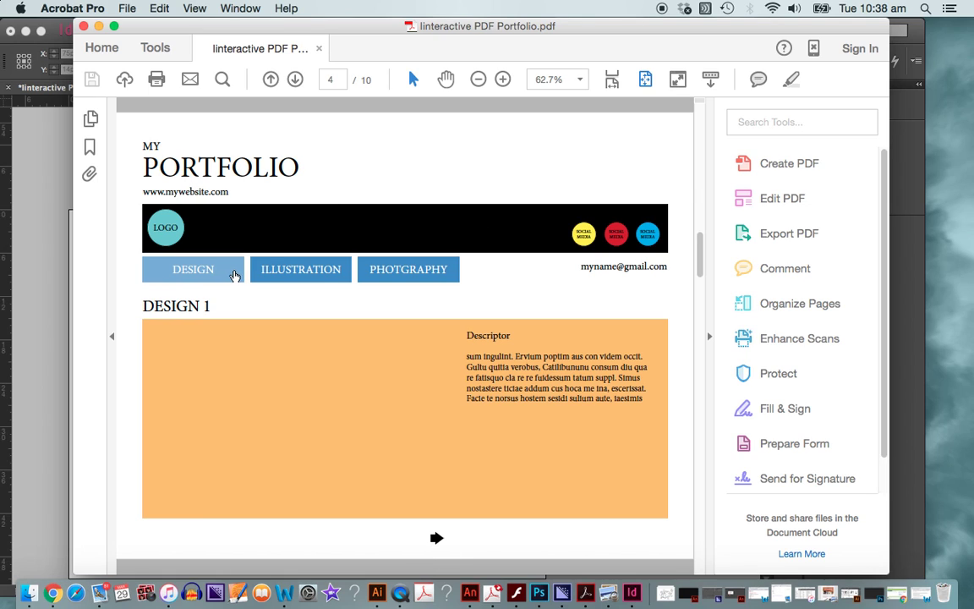
pyautogui.click(338, 279)
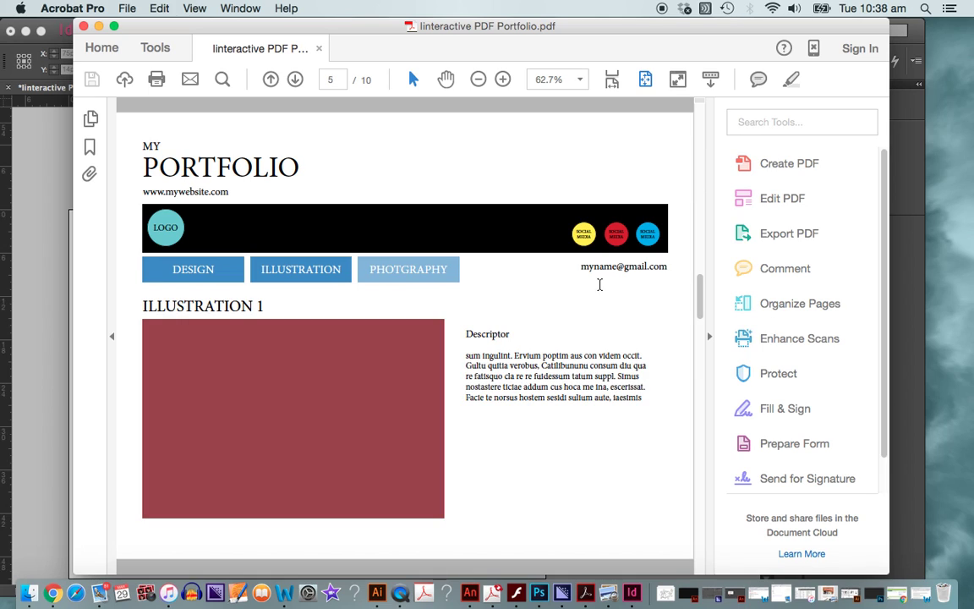
pyautogui.scroll(-1, 879, 186)
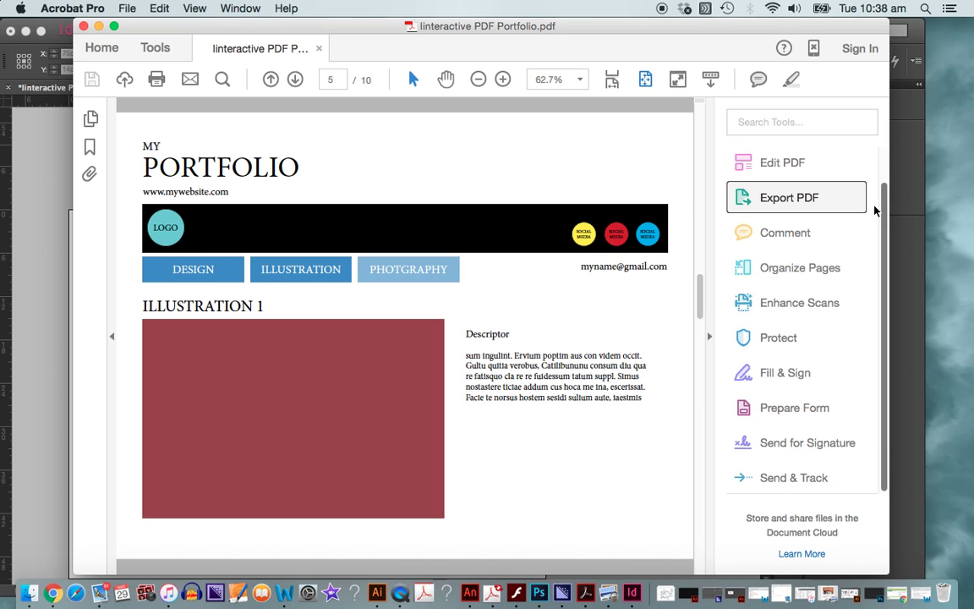
pyautogui.scroll(1, 876, 203)
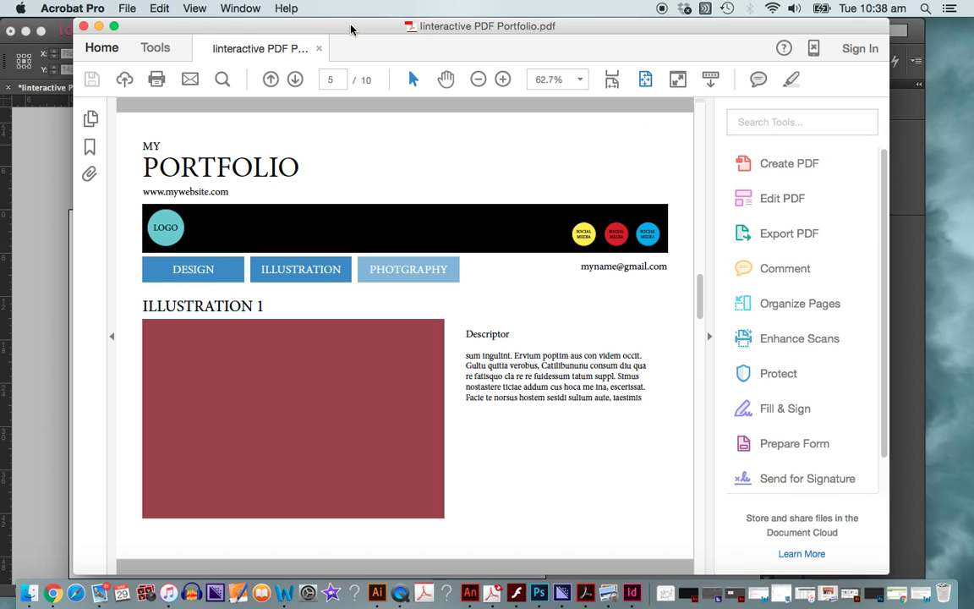